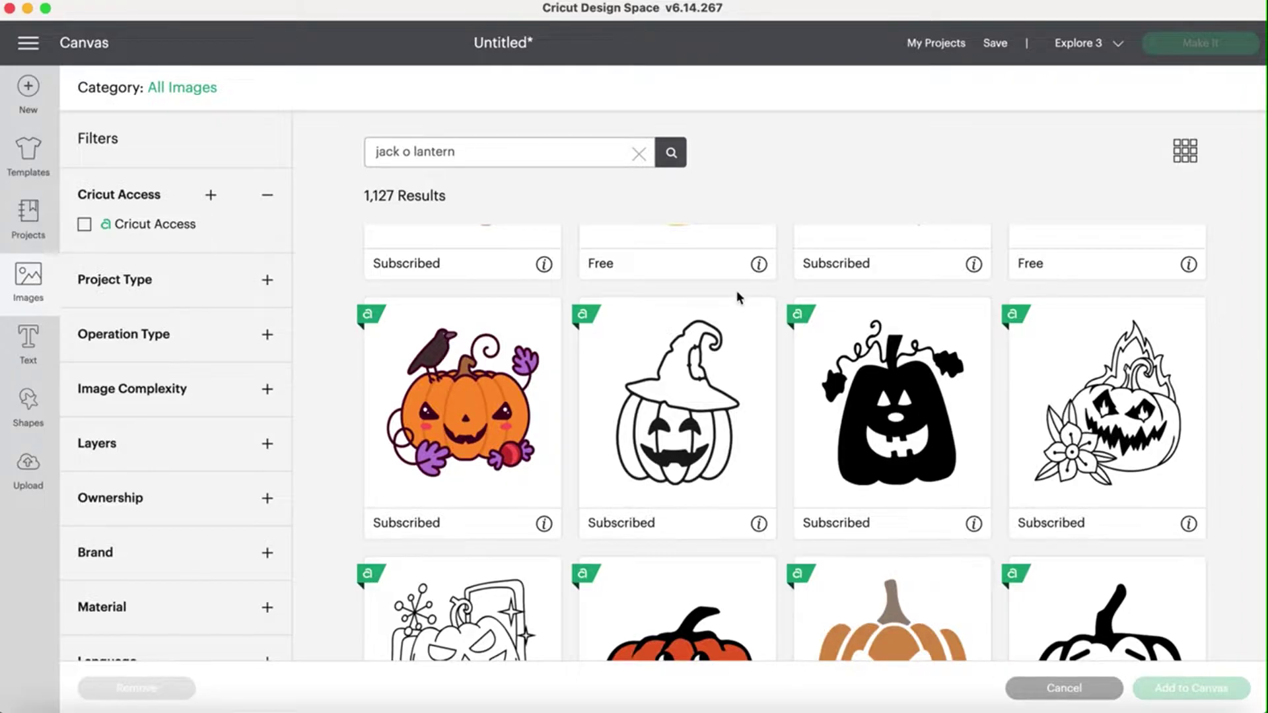
# Find the black Jack-O-Lantern With Leaf on Vine in the 'jack o lantern' image results and add it to the canvas.
pyautogui.scroll(-5, 821, 390)
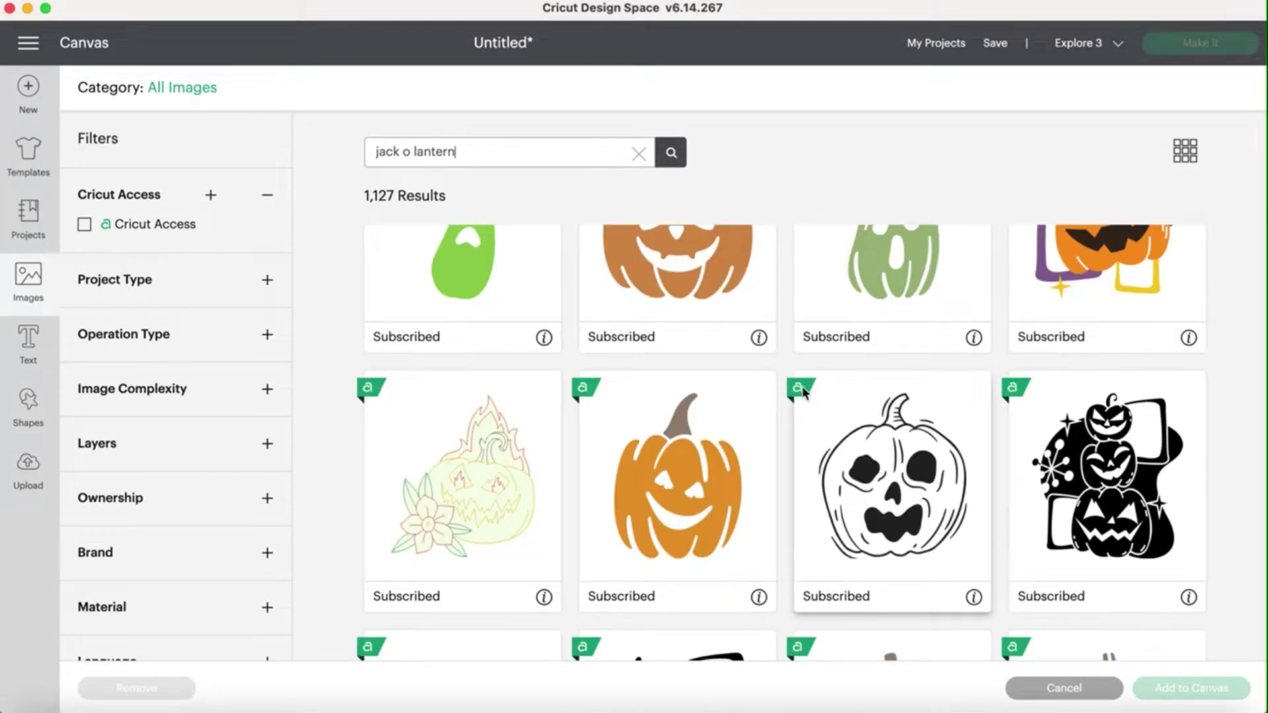
pyautogui.scroll(3, 833, 369)
pyautogui.scroll(1, 836, 374)
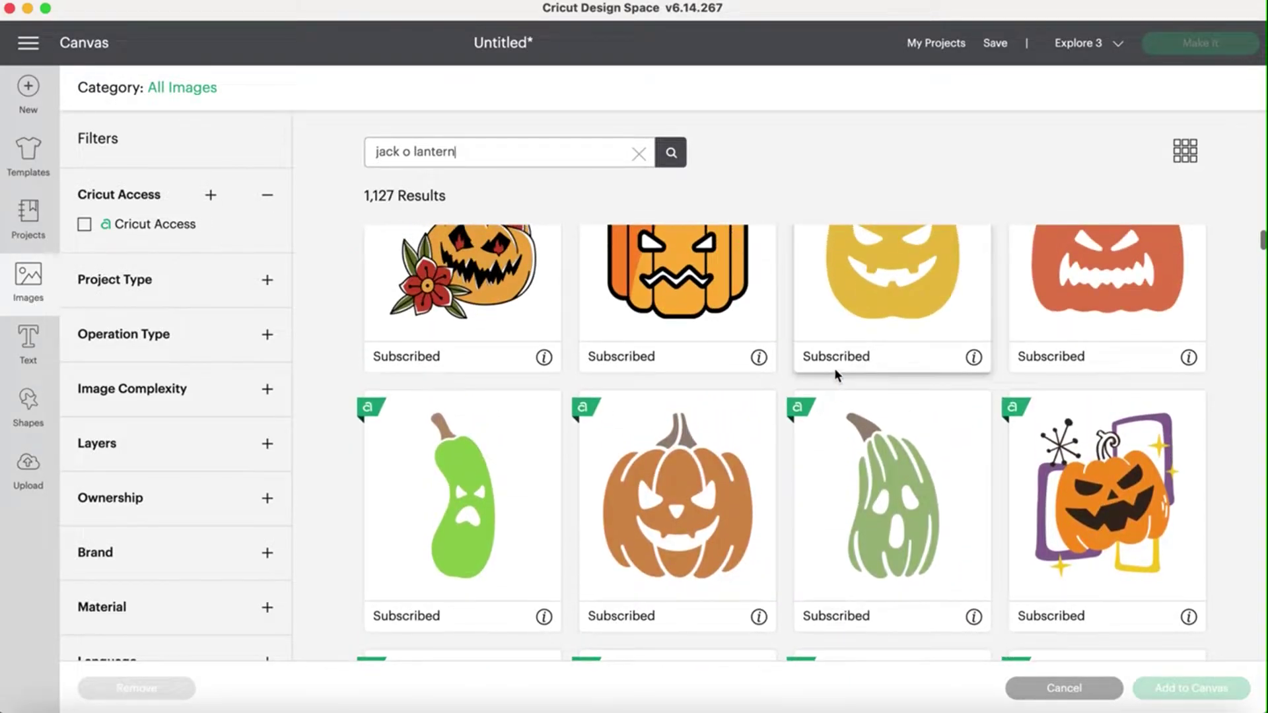
pyautogui.scroll(2, 835, 373)
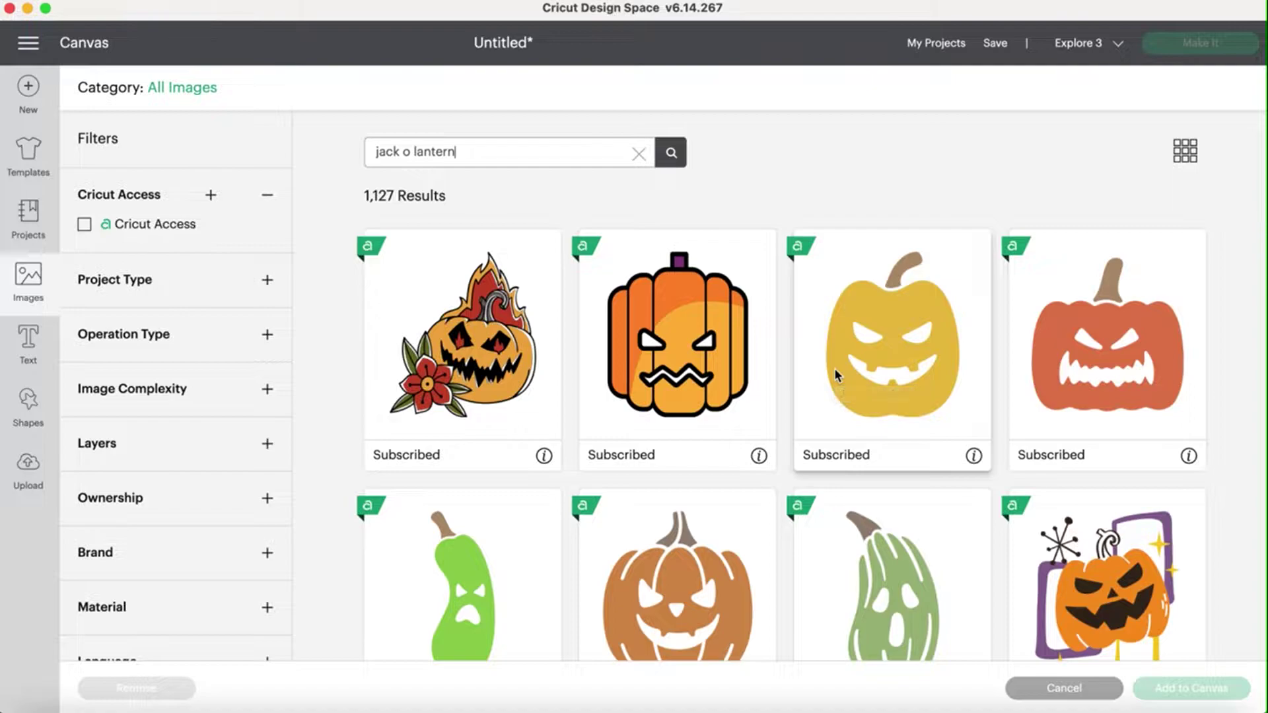
pyautogui.scroll(-5, 834, 367)
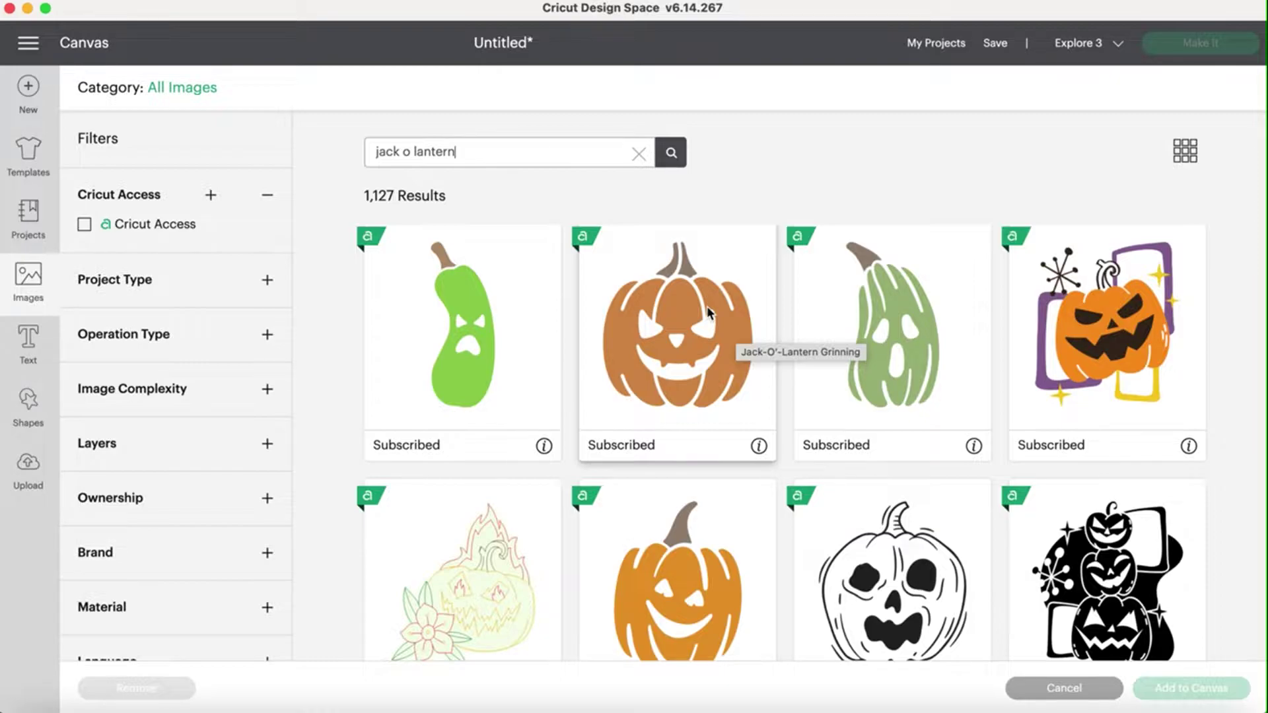
pyautogui.scroll(-4, 793, 369)
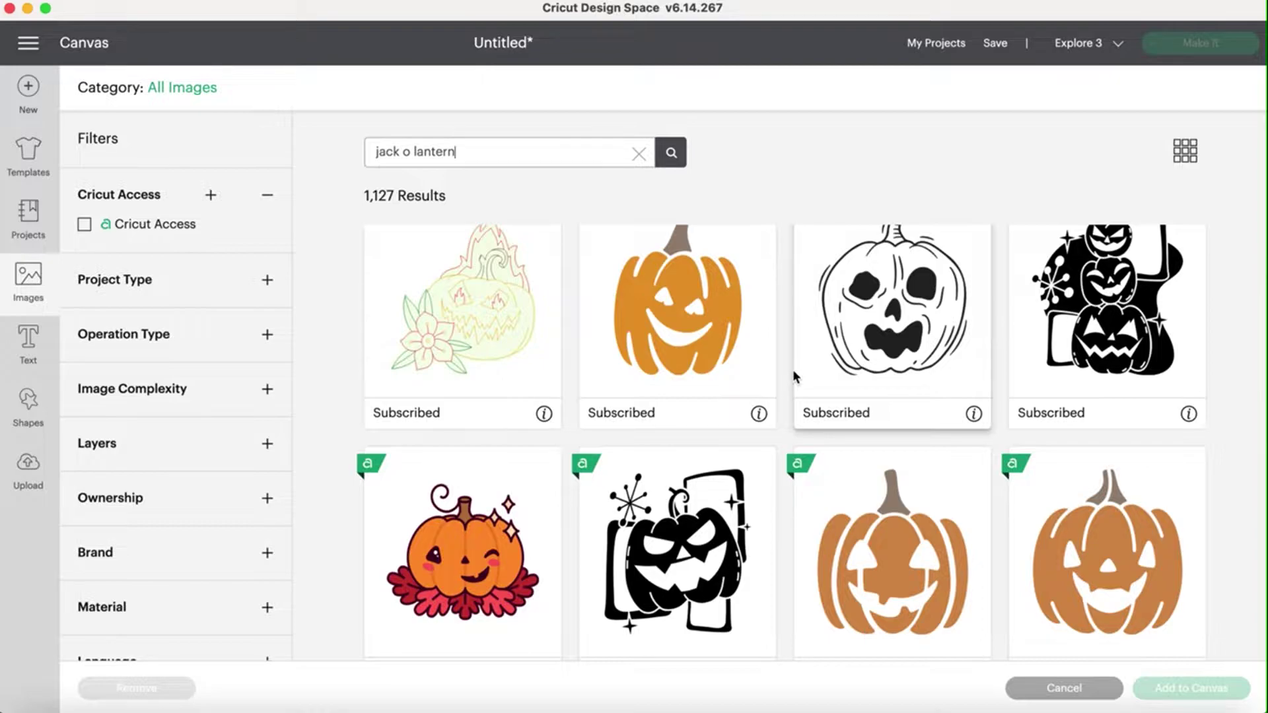
pyautogui.scroll(-3, 792, 367)
pyautogui.scroll(-2, 793, 371)
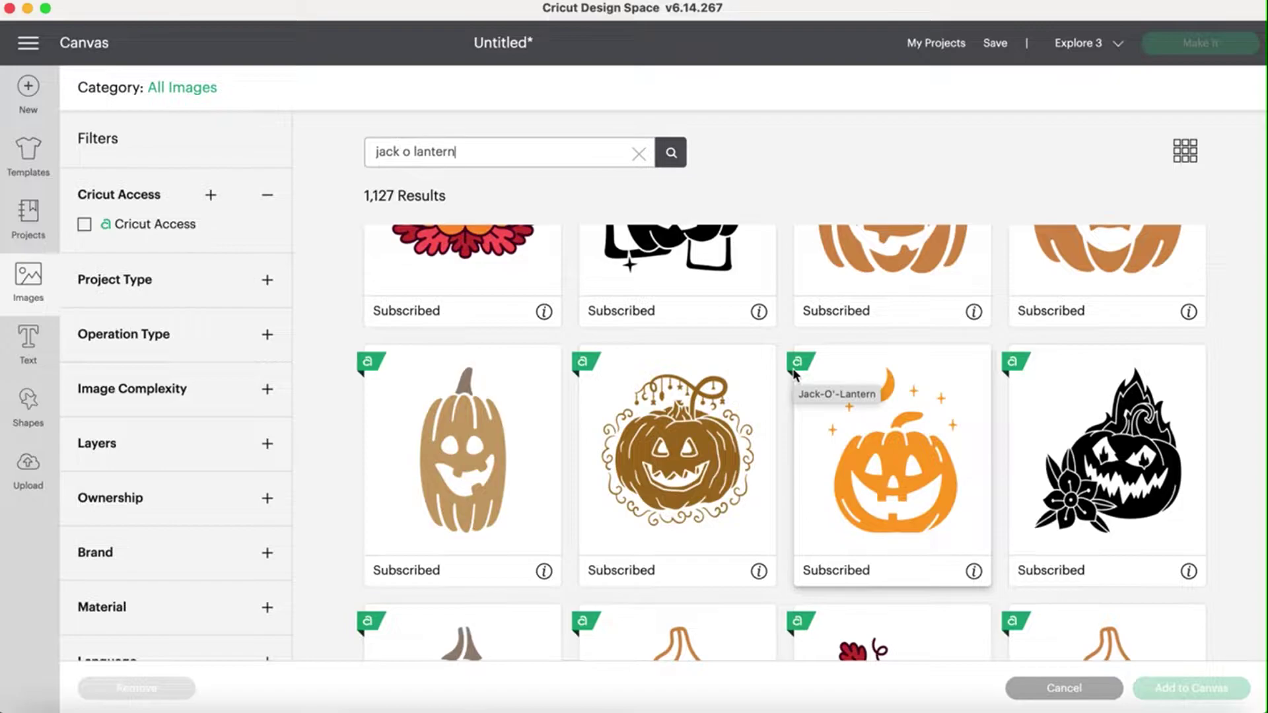
pyautogui.scroll(-5, 793, 372)
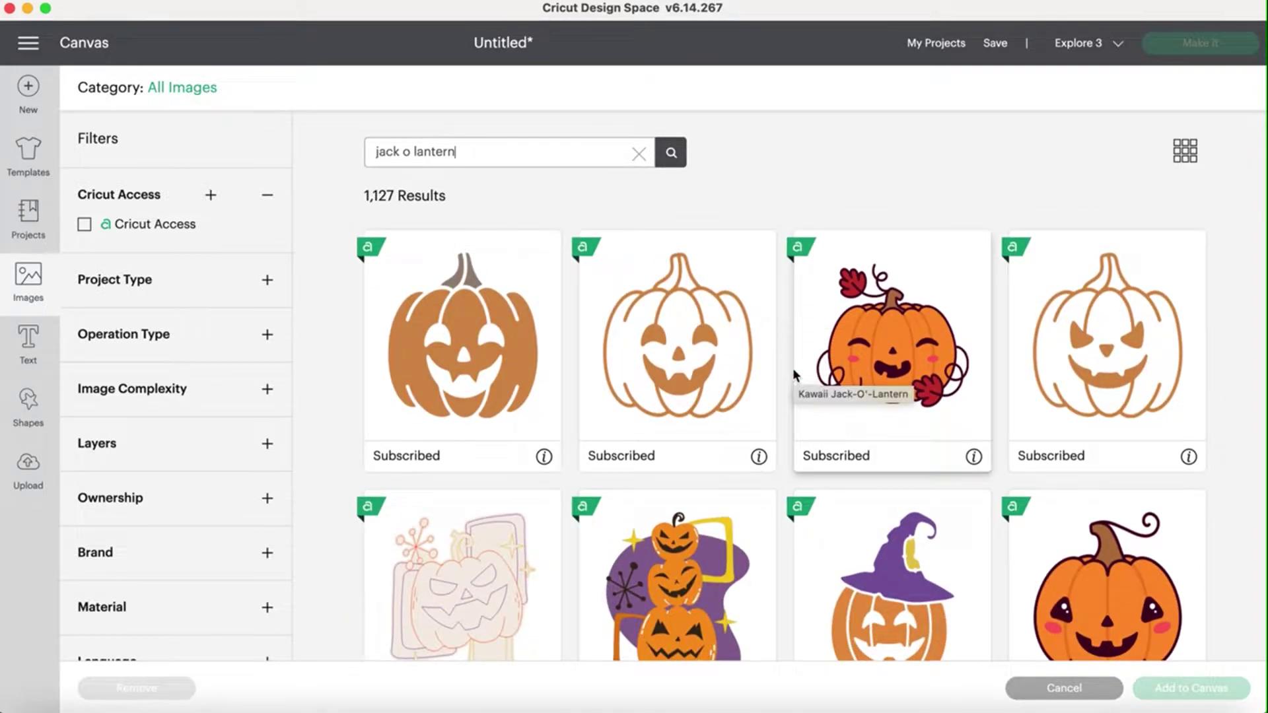
pyautogui.scroll(-8, 792, 367)
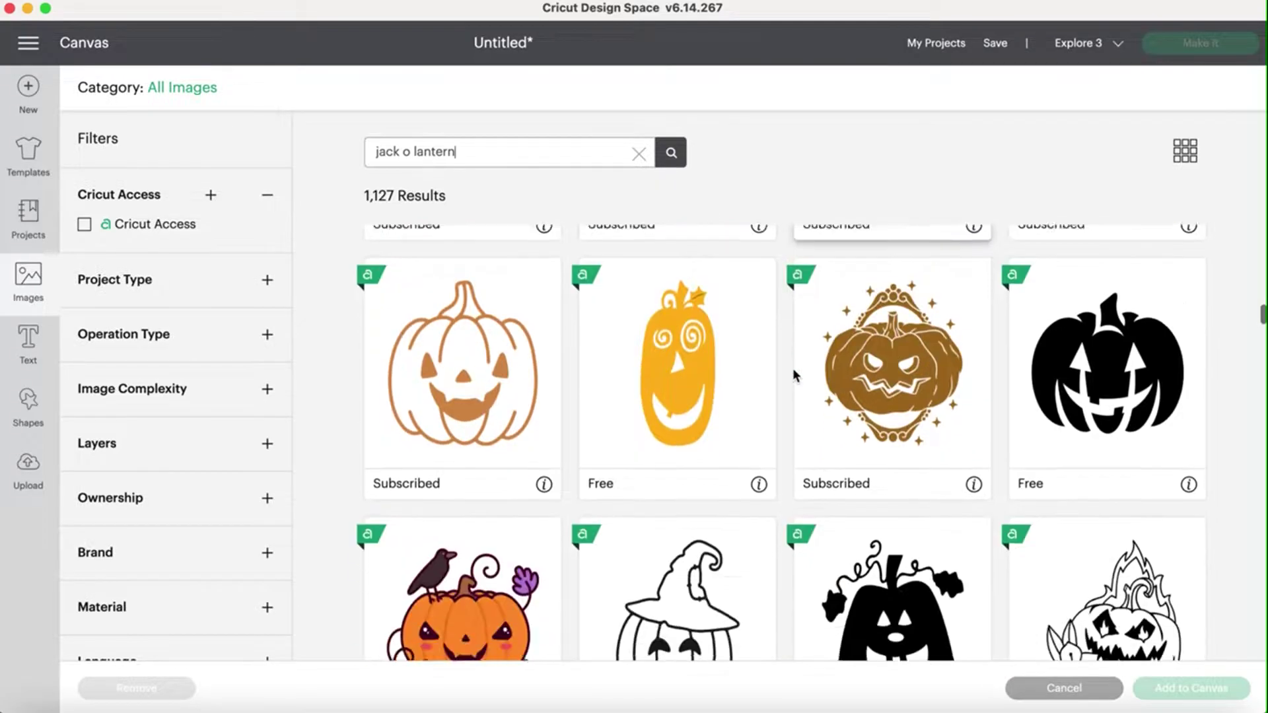
pyautogui.scroll(-3, 792, 367)
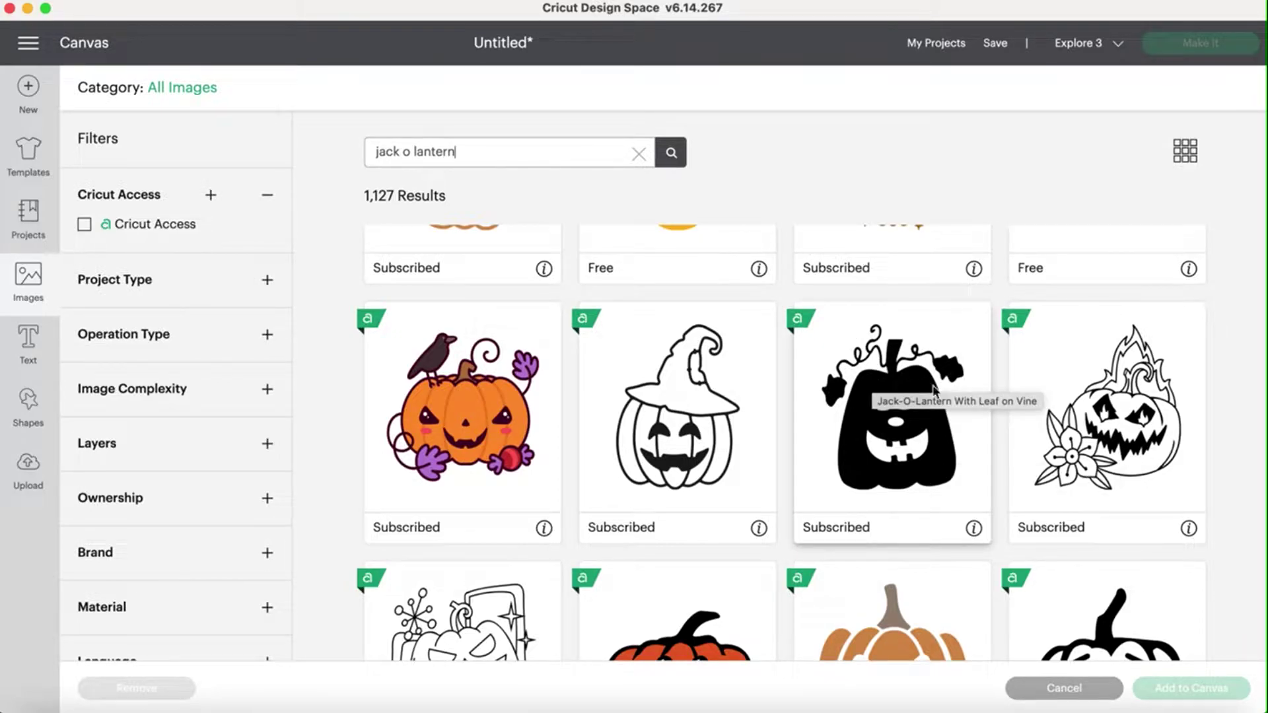
pyautogui.scroll(-2, 949, 485)
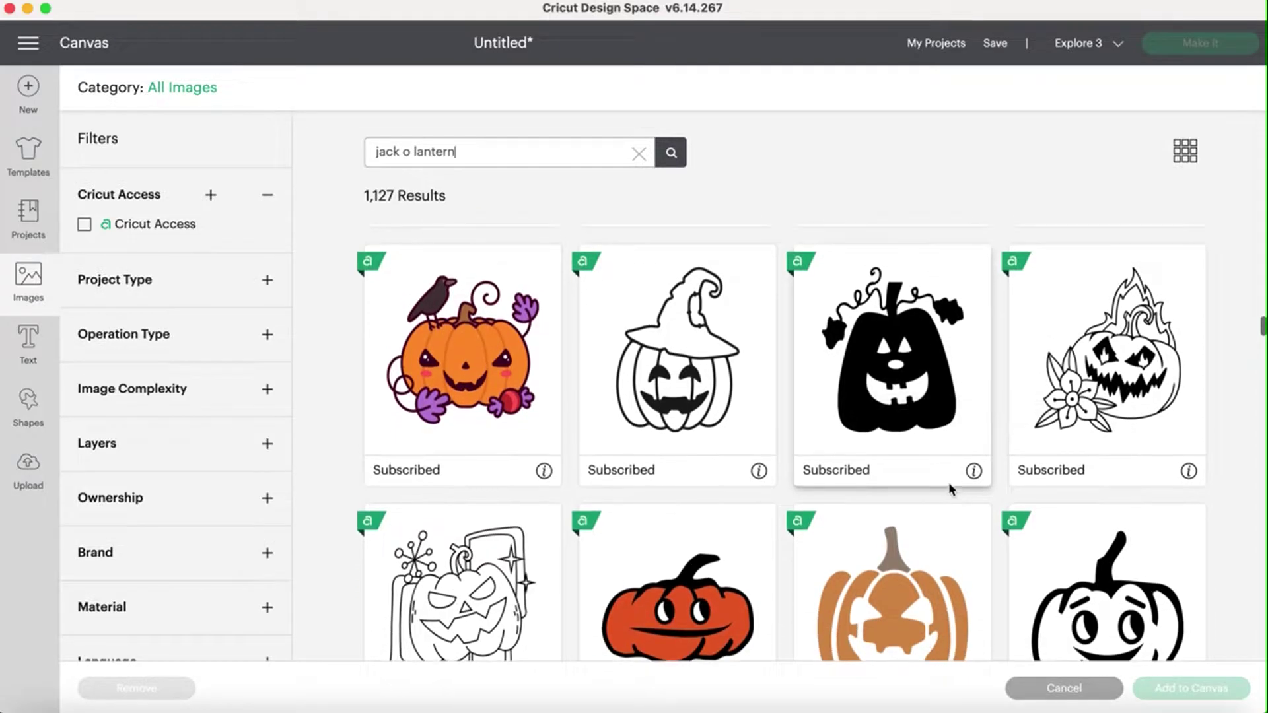
pyautogui.click(885, 376)
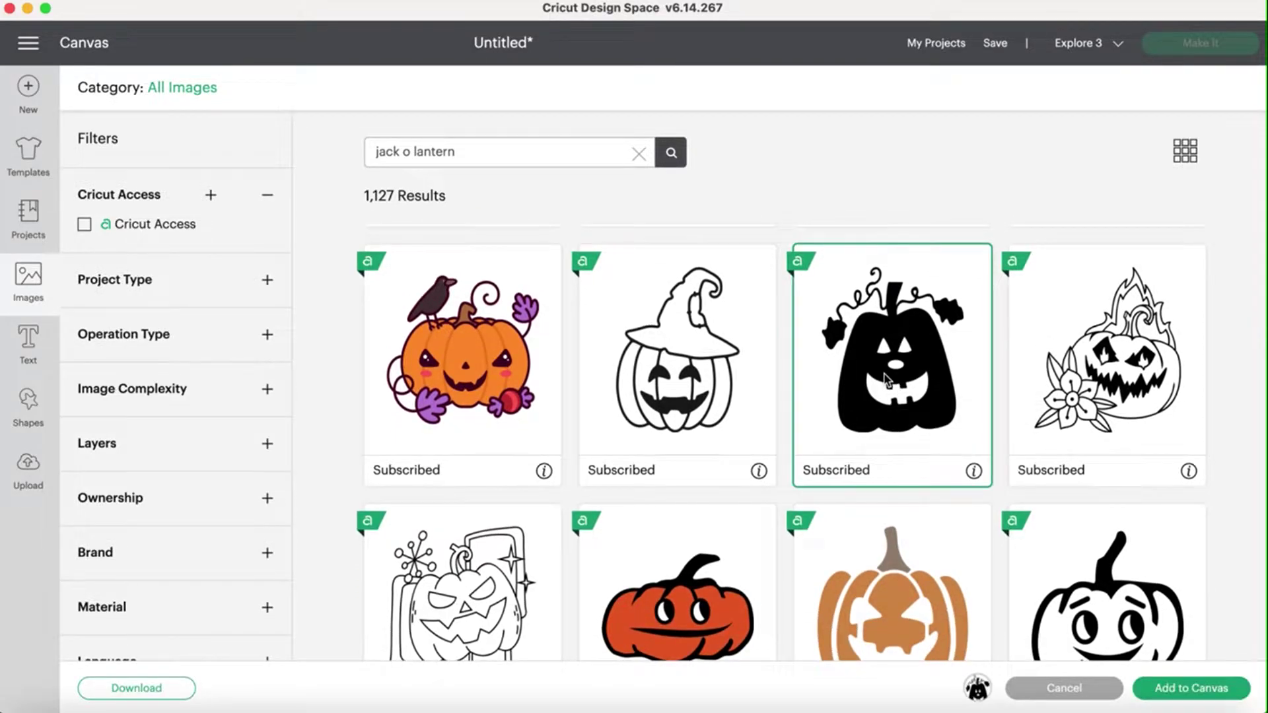
pyautogui.click(1179, 693)
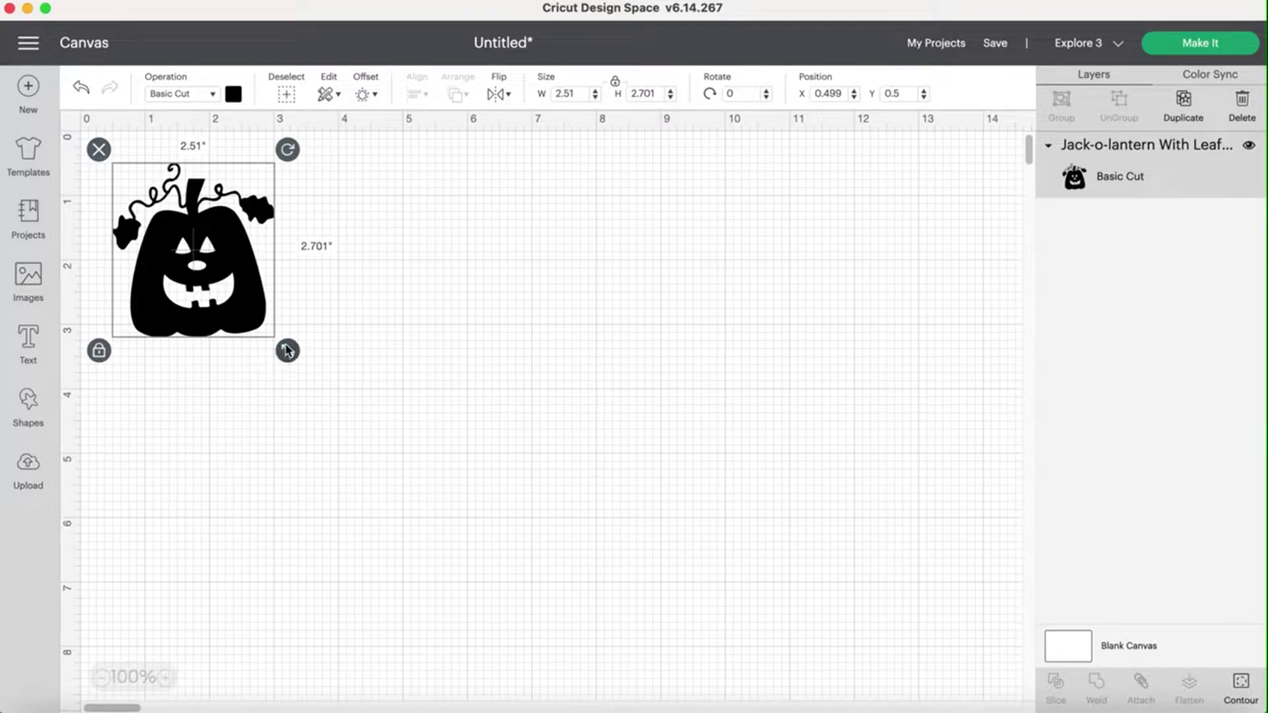
# Enlarge the jack-o'-lantern to 6.176 × 6.647 in and zoom the canvas out to 50%.
pyautogui.moveTo(287, 350); pyautogui.dragTo(522, 494)
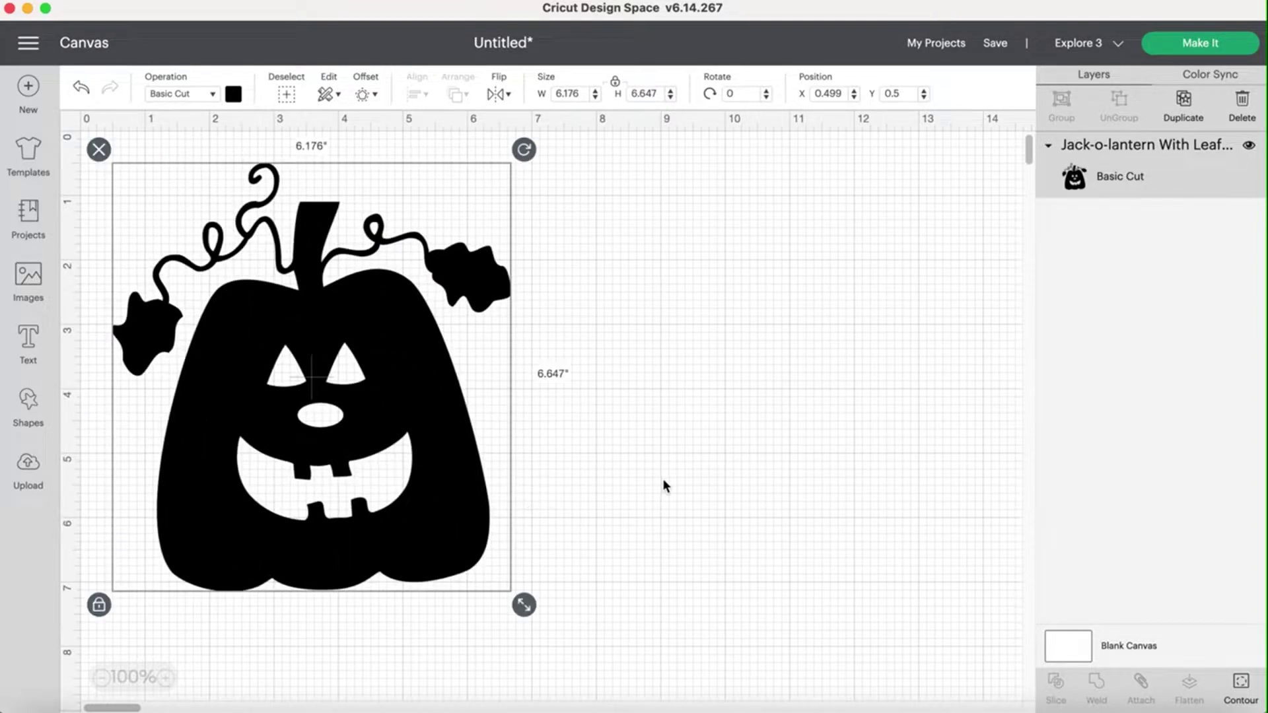
pyautogui.scroll(-1, 664, 479)
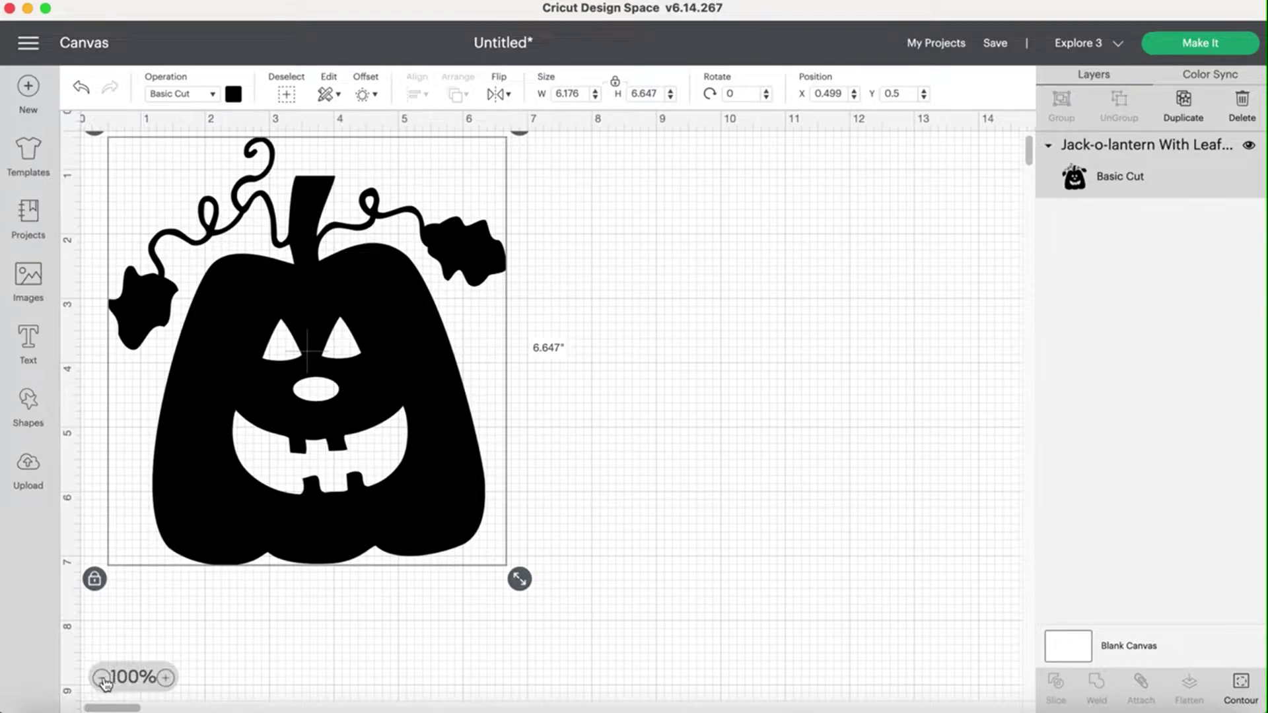
pyautogui.click(101, 677)
pyautogui.click(101, 678)
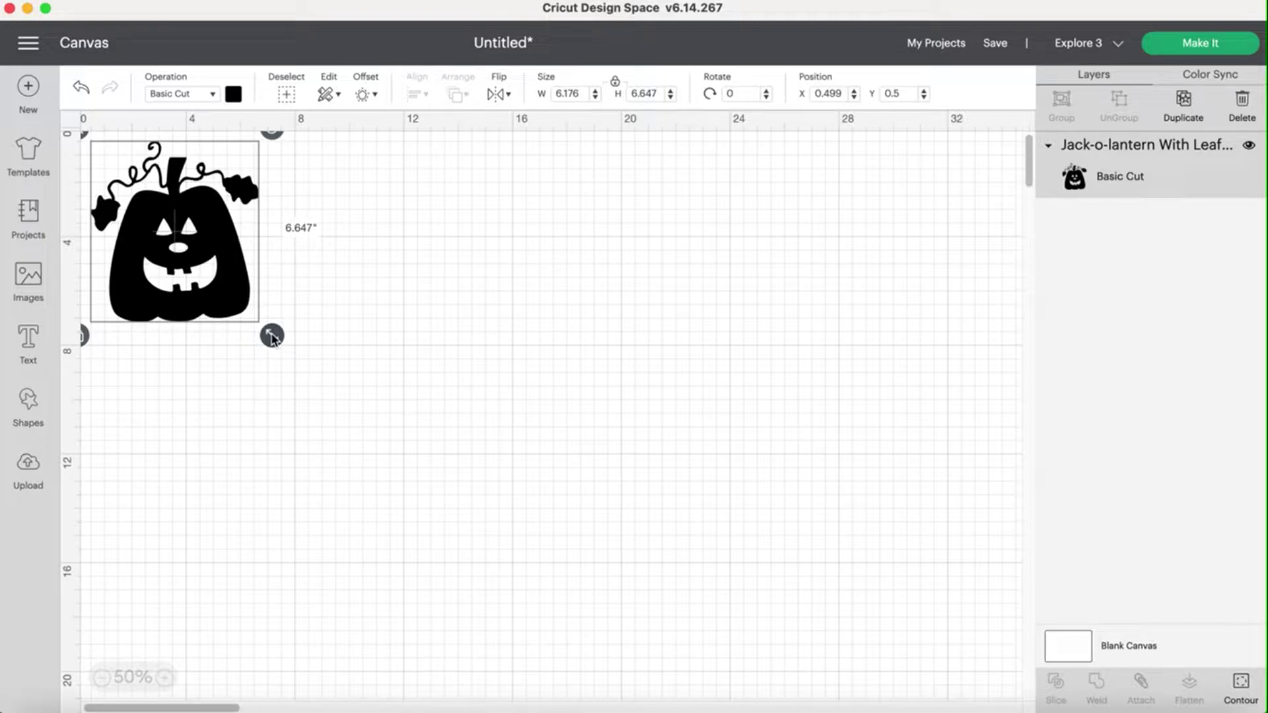
# Stretch the jack-o'-lantern to 17.534 × 18.872 in, read the layer's size warning, then reselect it.
pyautogui.moveTo(272, 336); pyautogui.dragTo(582, 501)
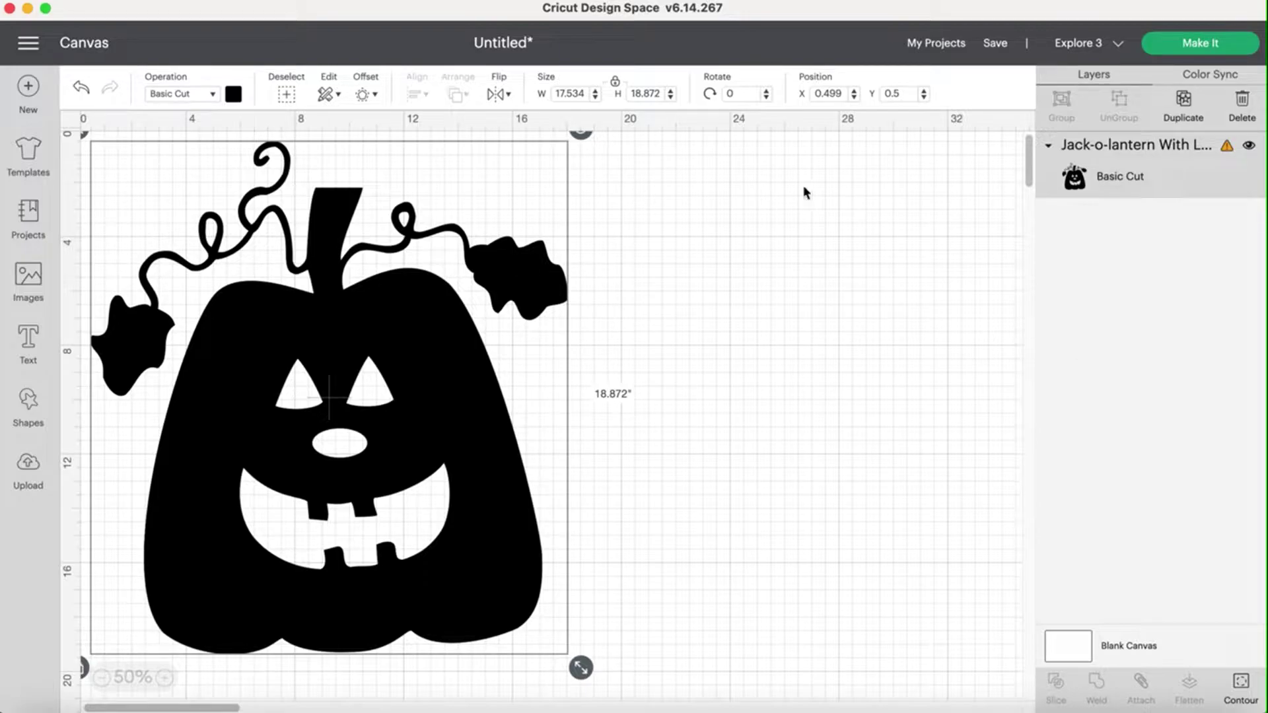
pyautogui.click(1227, 148)
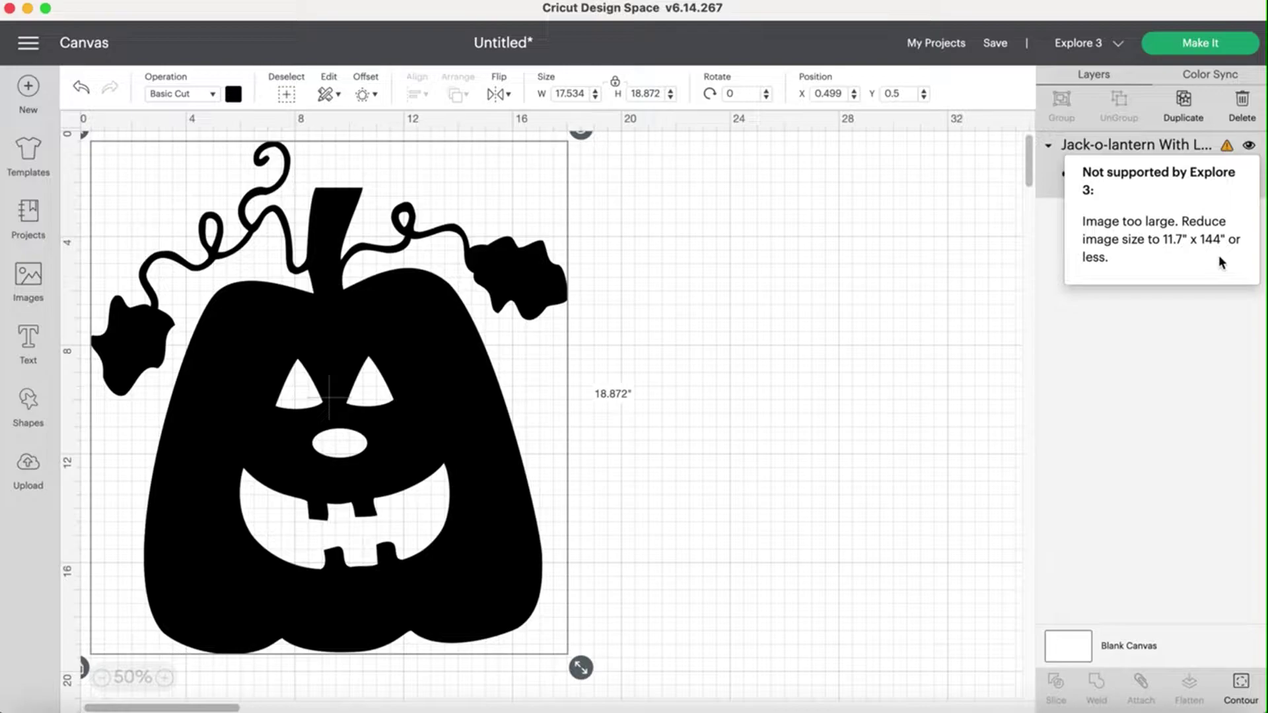
pyautogui.click(869, 297)
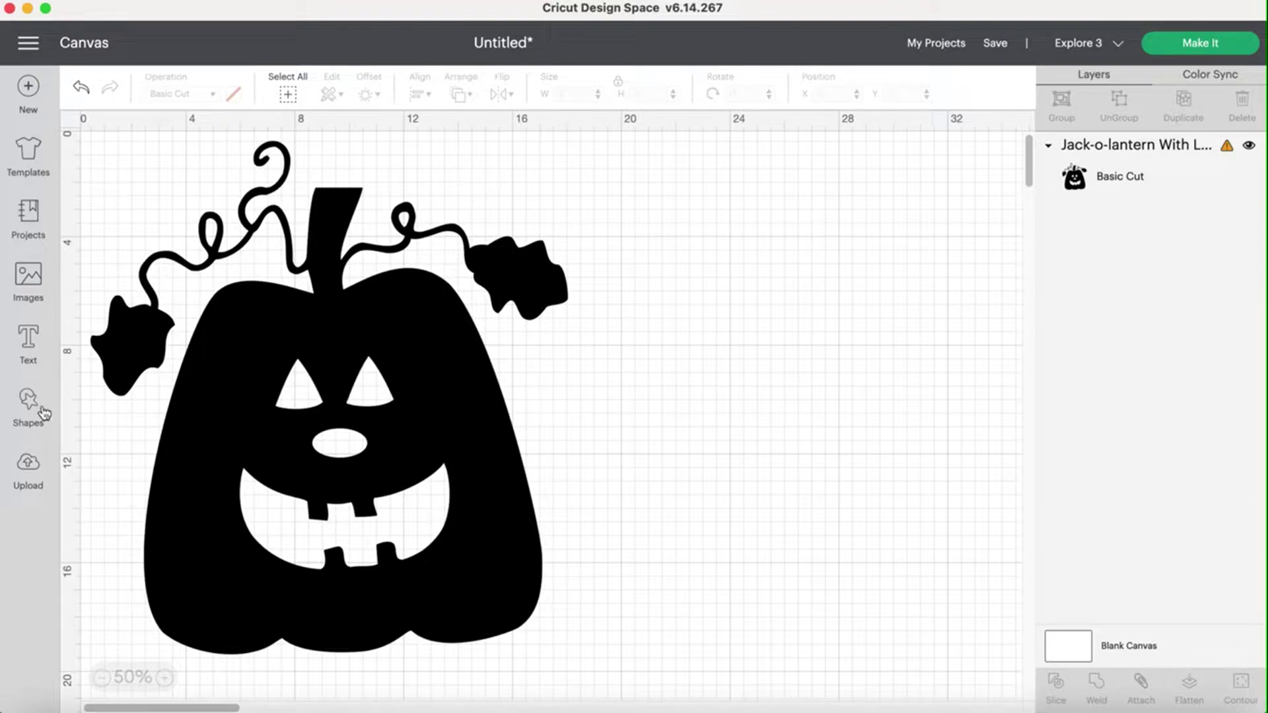
pyautogui.click(284, 300)
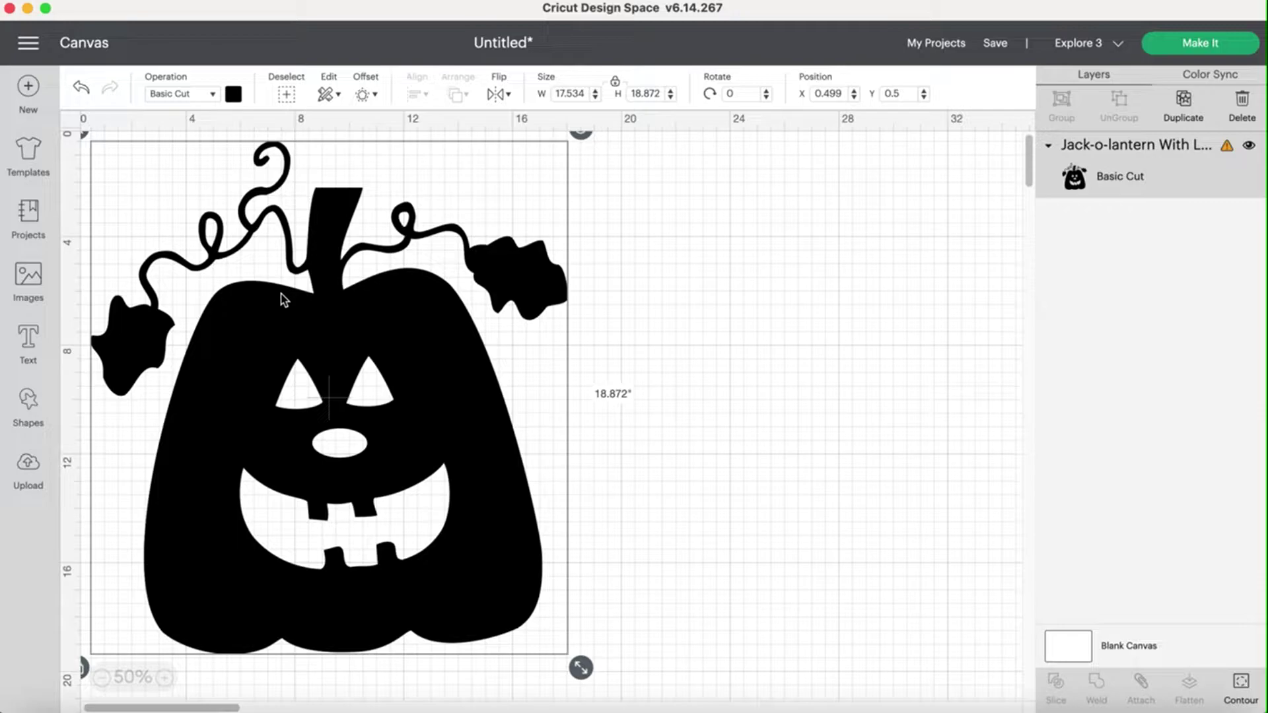
# Insert a Square shape and resize it to 11.5 × 23.5 in with proportions unlocked.
pyautogui.click(30, 406)
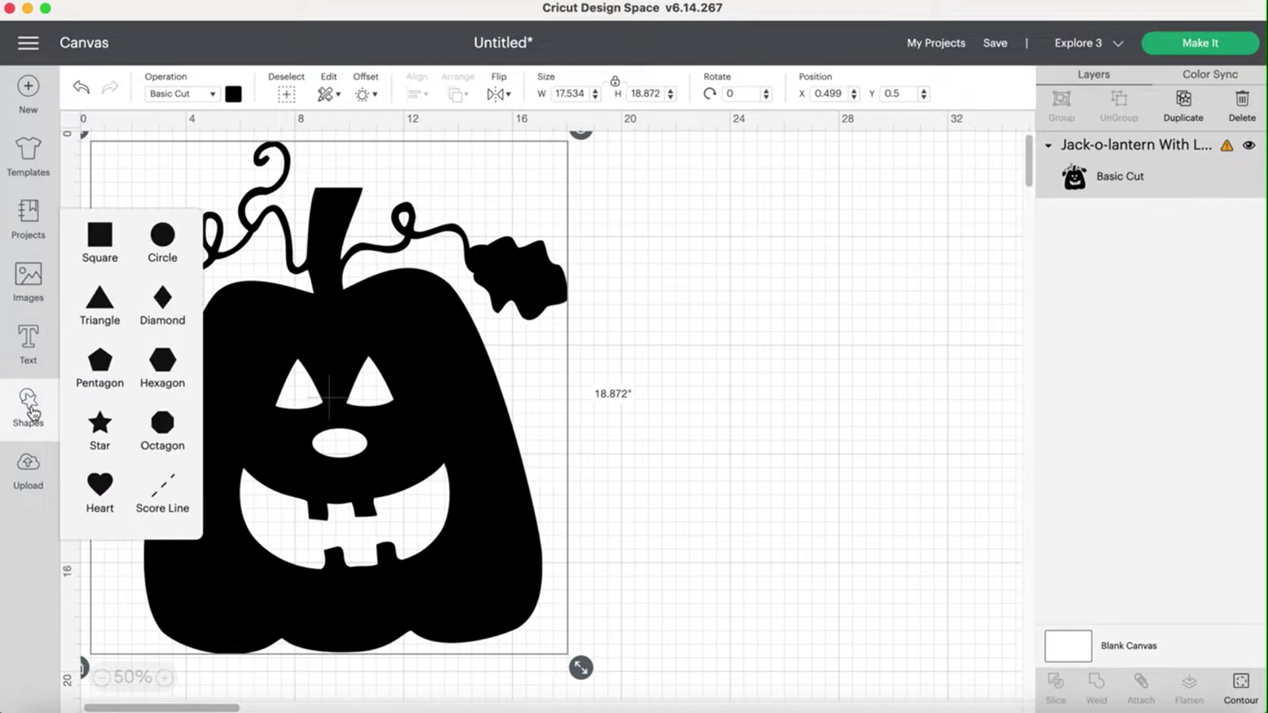
pyautogui.click(101, 239)
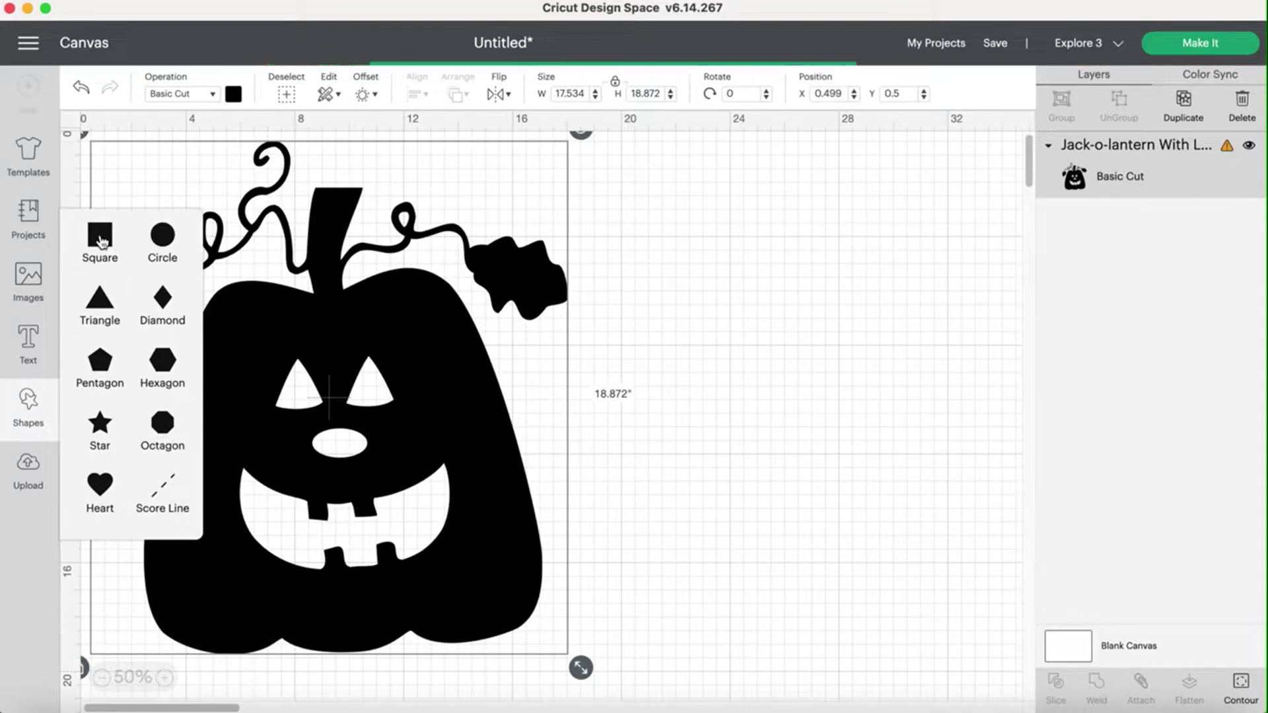
pyautogui.moveTo(136, 175); pyautogui.dragTo(731, 296)
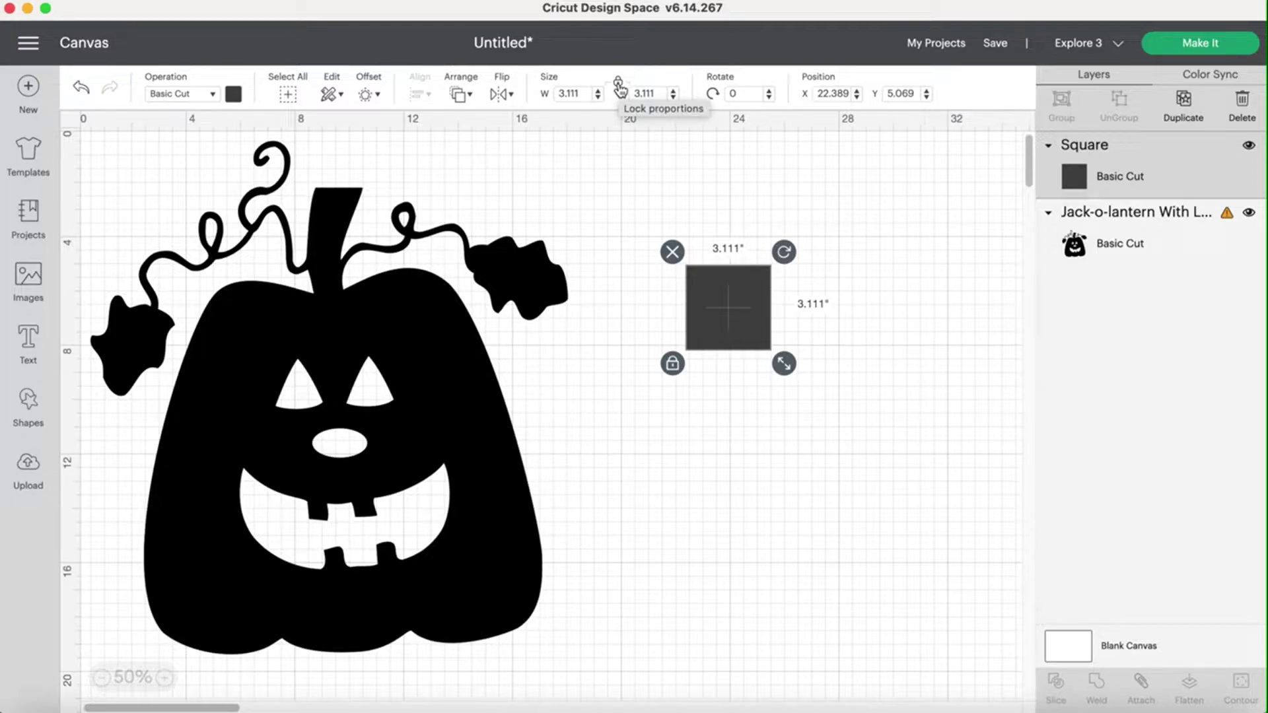
pyautogui.click(619, 87)
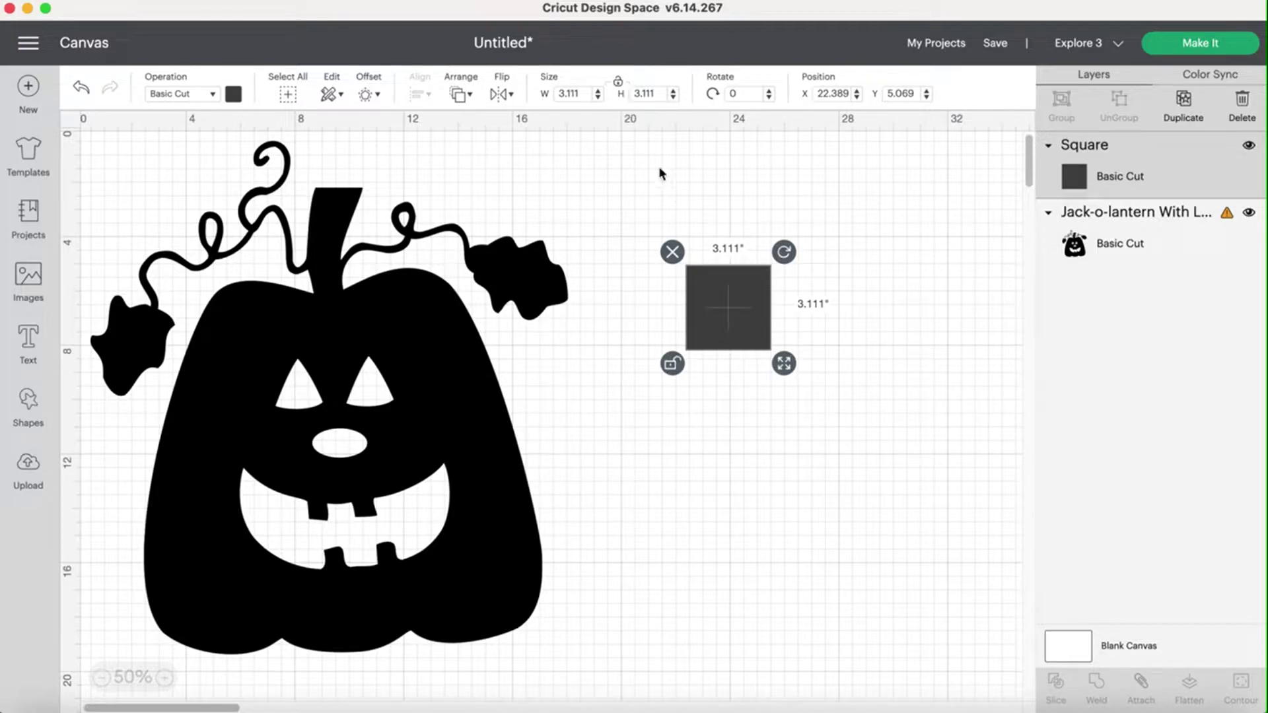
pyautogui.click(584, 94)
pyautogui.write('11.5')
pyautogui.click(664, 91)
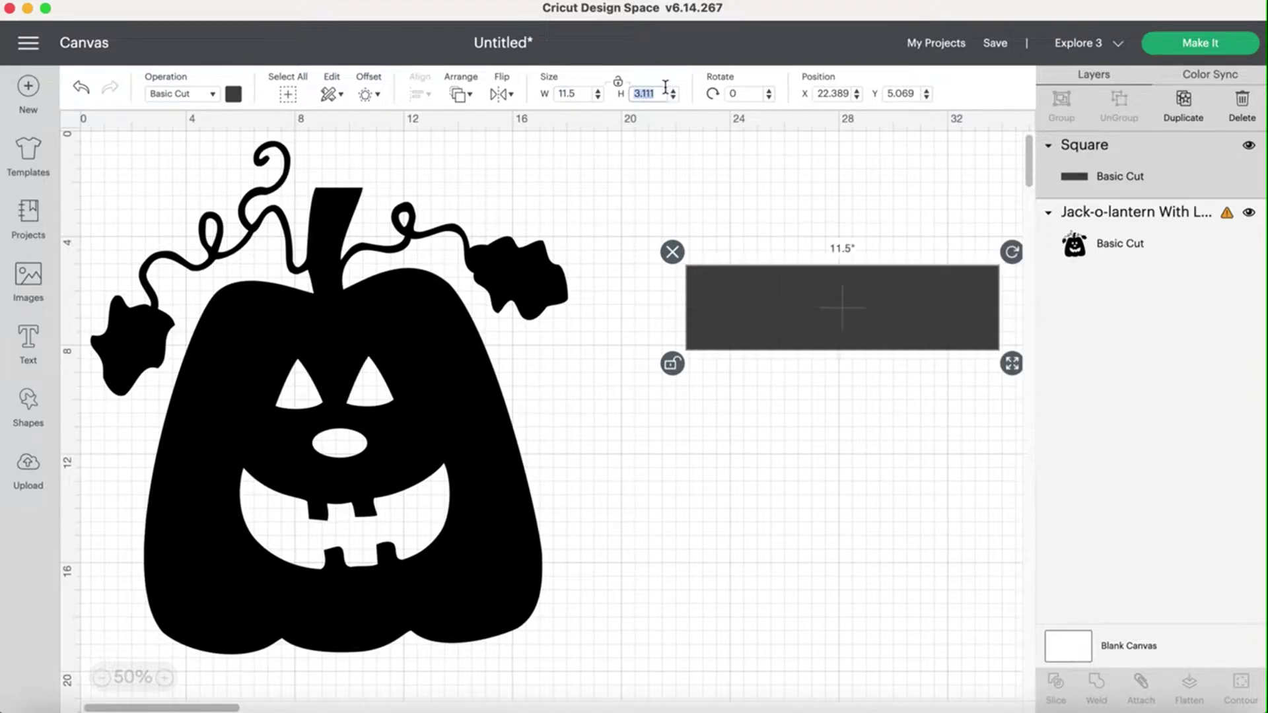
pyautogui.write('23.5')
pyautogui.press('Return')
# Zoom to 25% and arrange the tall rectangle beside the jack-o'-lantern.
pyautogui.moveTo(804, 419); pyautogui.dragTo(741, 255)
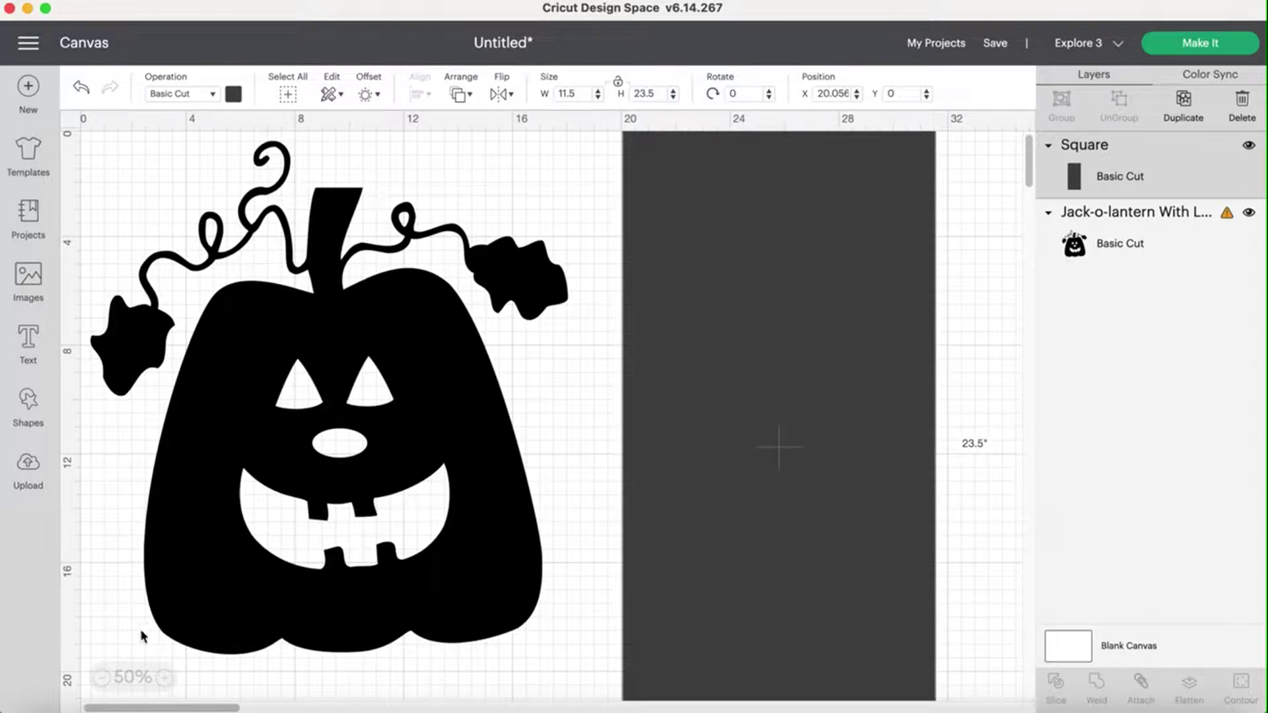
pyautogui.click(101, 677)
pyautogui.moveTo(405, 301); pyautogui.dragTo(597, 374)
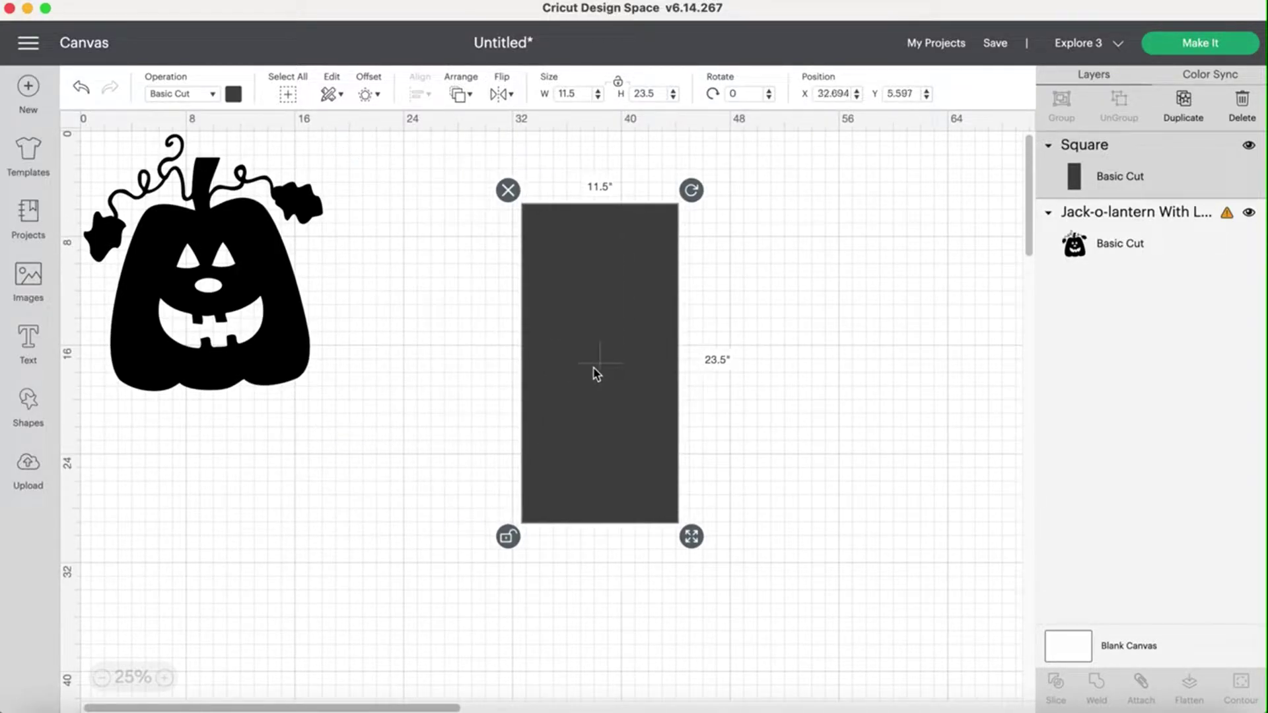
pyautogui.moveTo(260, 328); pyautogui.dragTo(418, 426)
# Send the rectangle behind the jack-o'-lantern and place it over the pumpkin's left half.
pyautogui.click(625, 365)
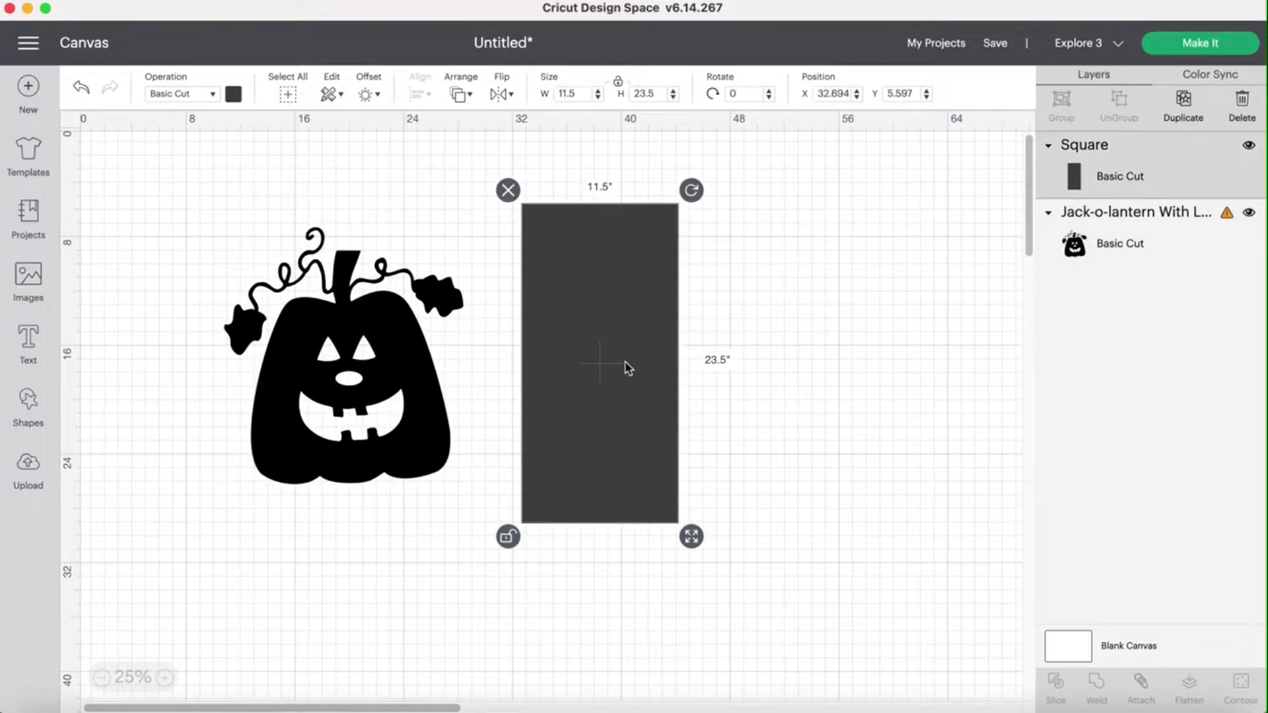
pyautogui.rightClick(625, 366)
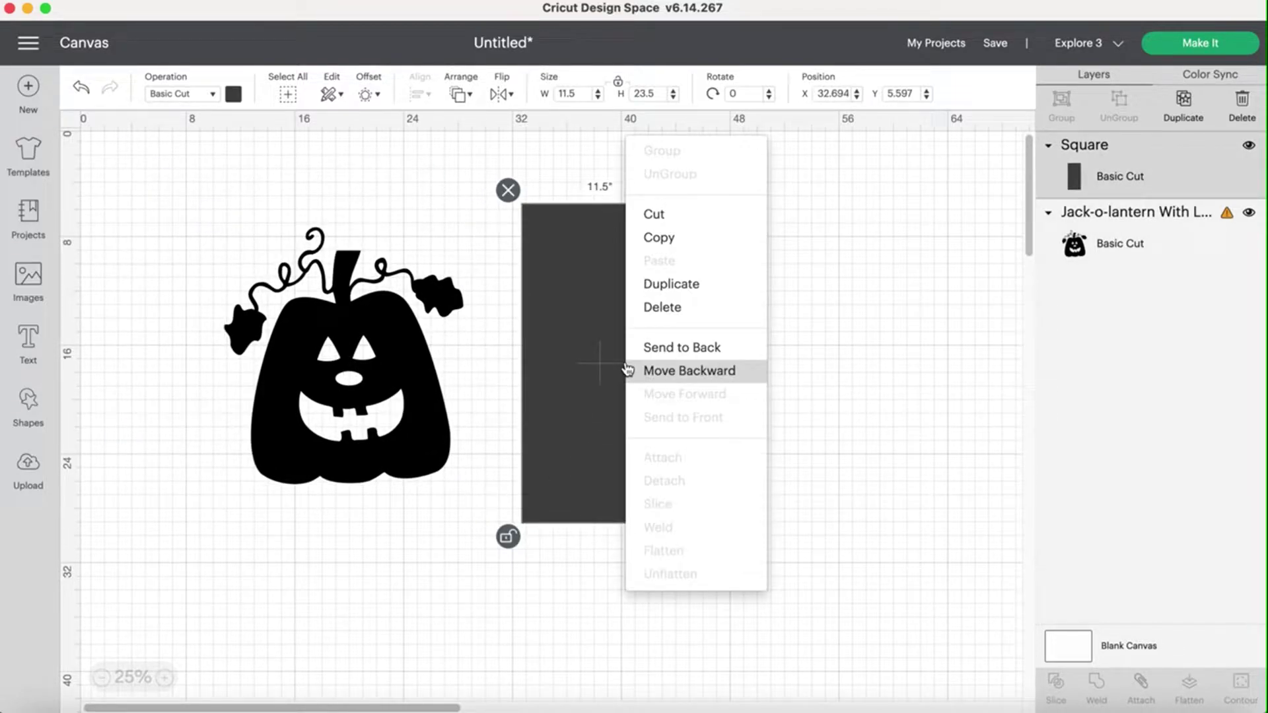
pyautogui.click(675, 357)
pyautogui.moveTo(625, 357); pyautogui.dragTo(315, 359)
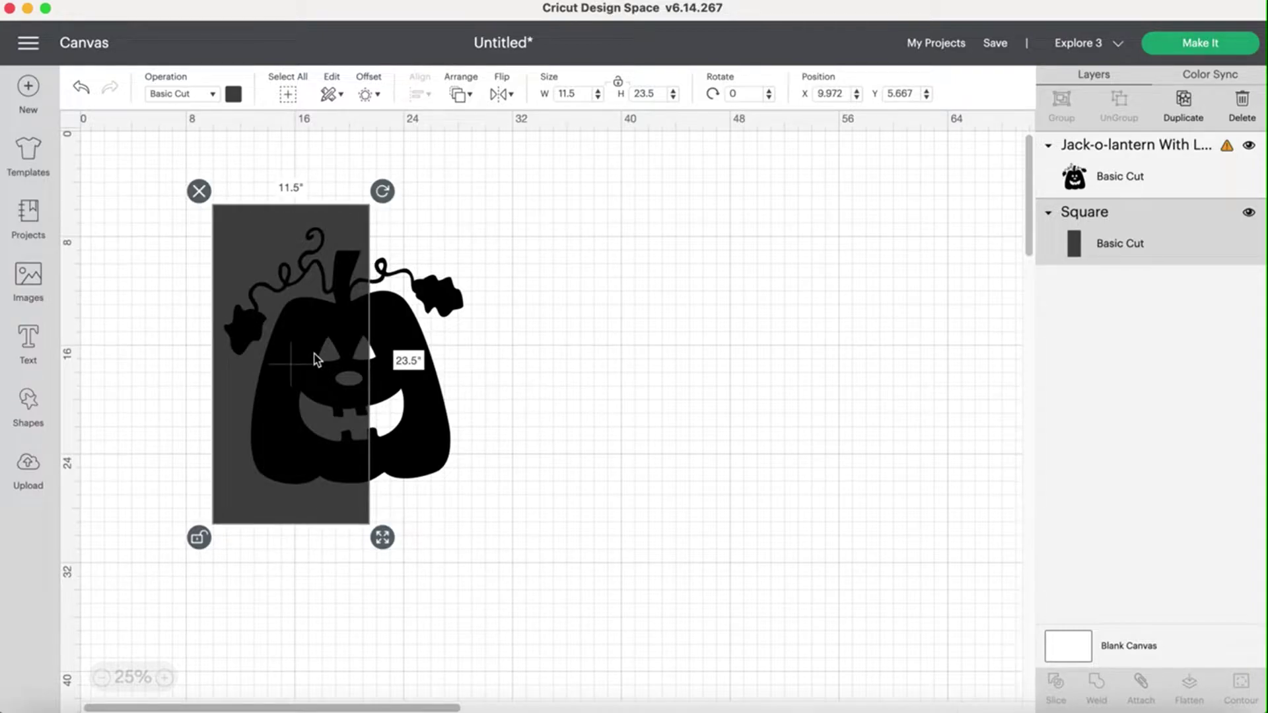
pyautogui.moveTo(306, 342)
pyautogui.mouseDown()
pyautogui.moveTo(294, 340)
pyautogui.moveTo(311, 346)
pyautogui.moveTo(307, 327)
pyautogui.mouseUp()
# Marquee-select both the pumpkin and the rectangle together.
pyautogui.click(120, 342)
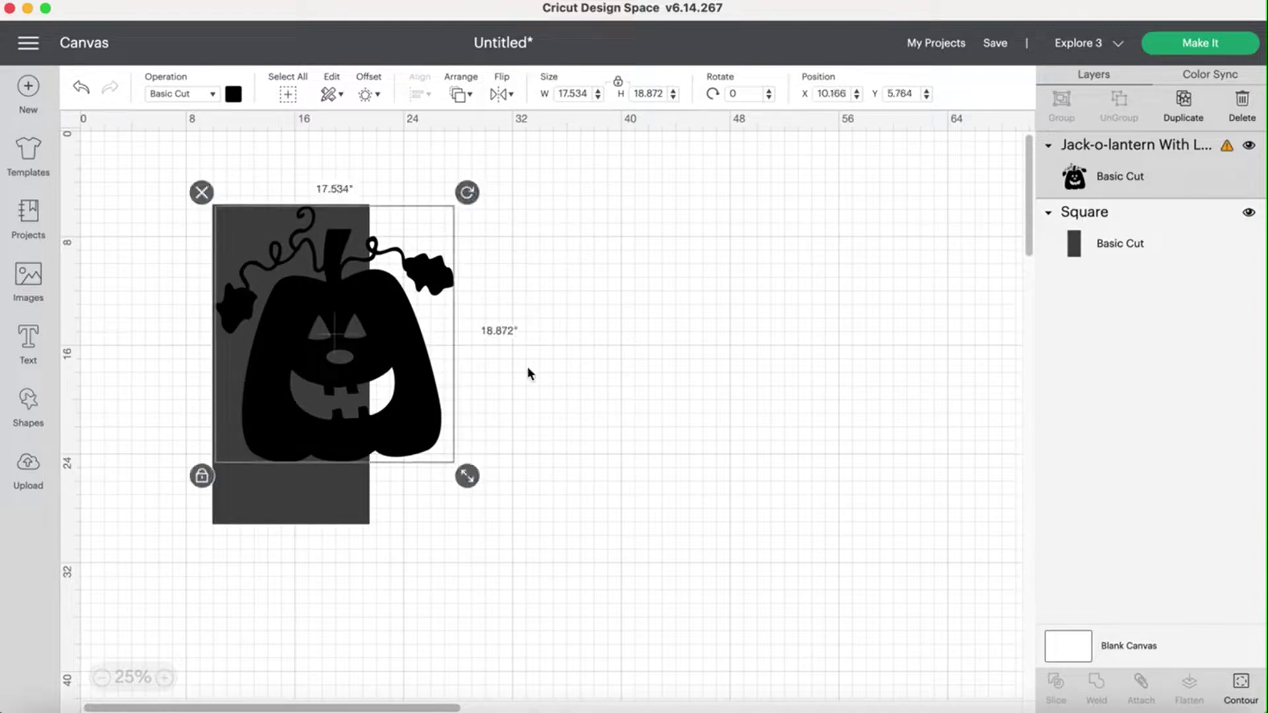
pyautogui.click(544, 377)
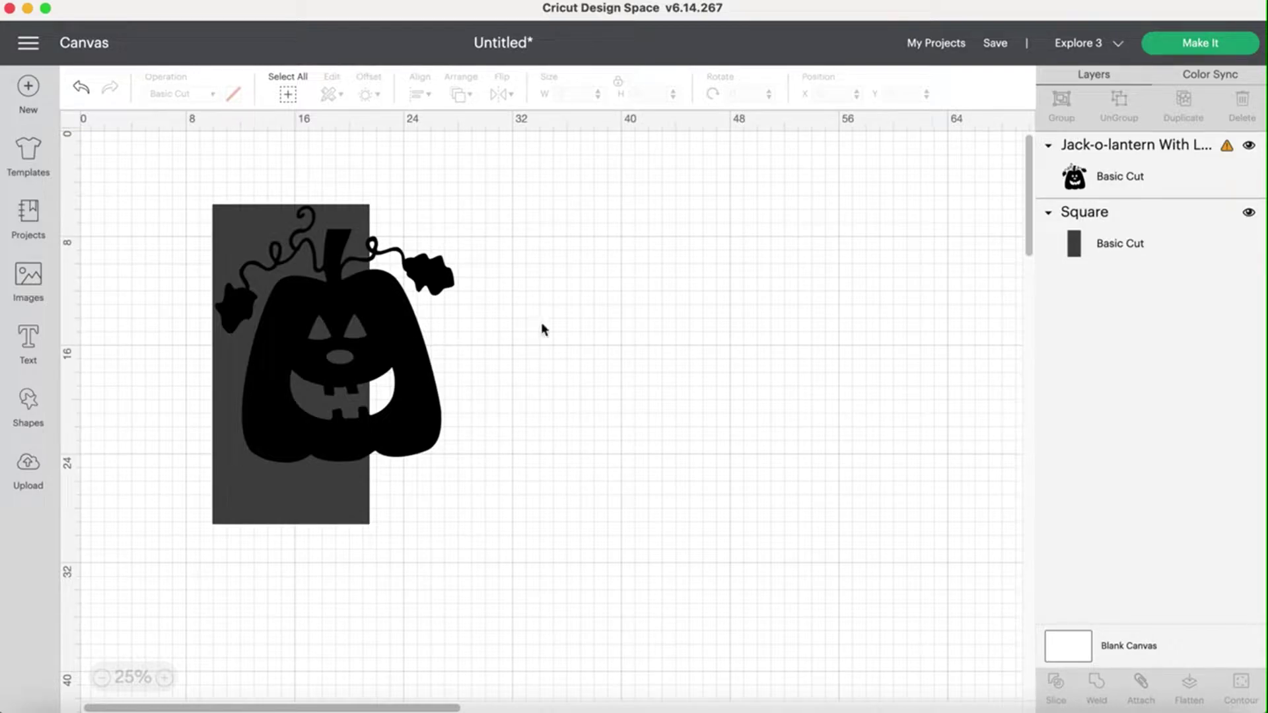
pyautogui.moveTo(519, 500); pyautogui.dragTo(200, 218)
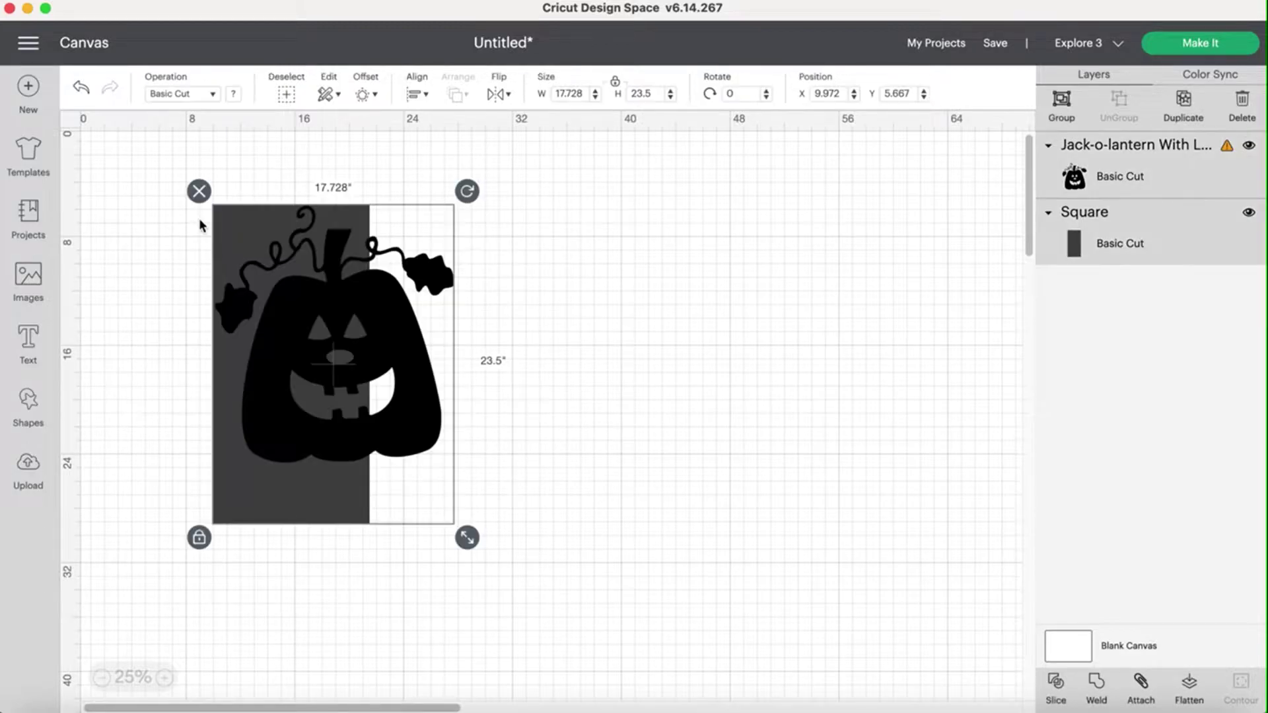
# Slice the pumpkin with the rectangle, delete the two leftover slice pieces, and pull the right half aside.
pyautogui.click(1058, 691)
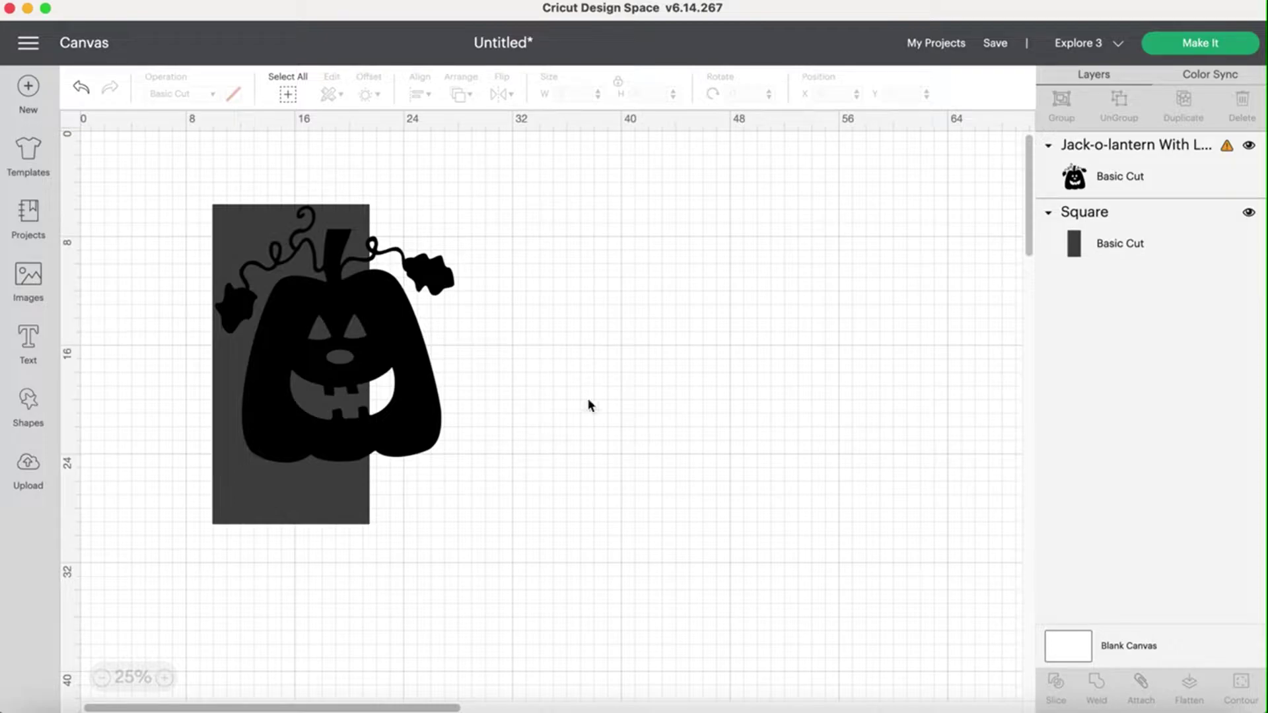
pyautogui.moveTo(507, 237); pyautogui.dragTo(250, 363)
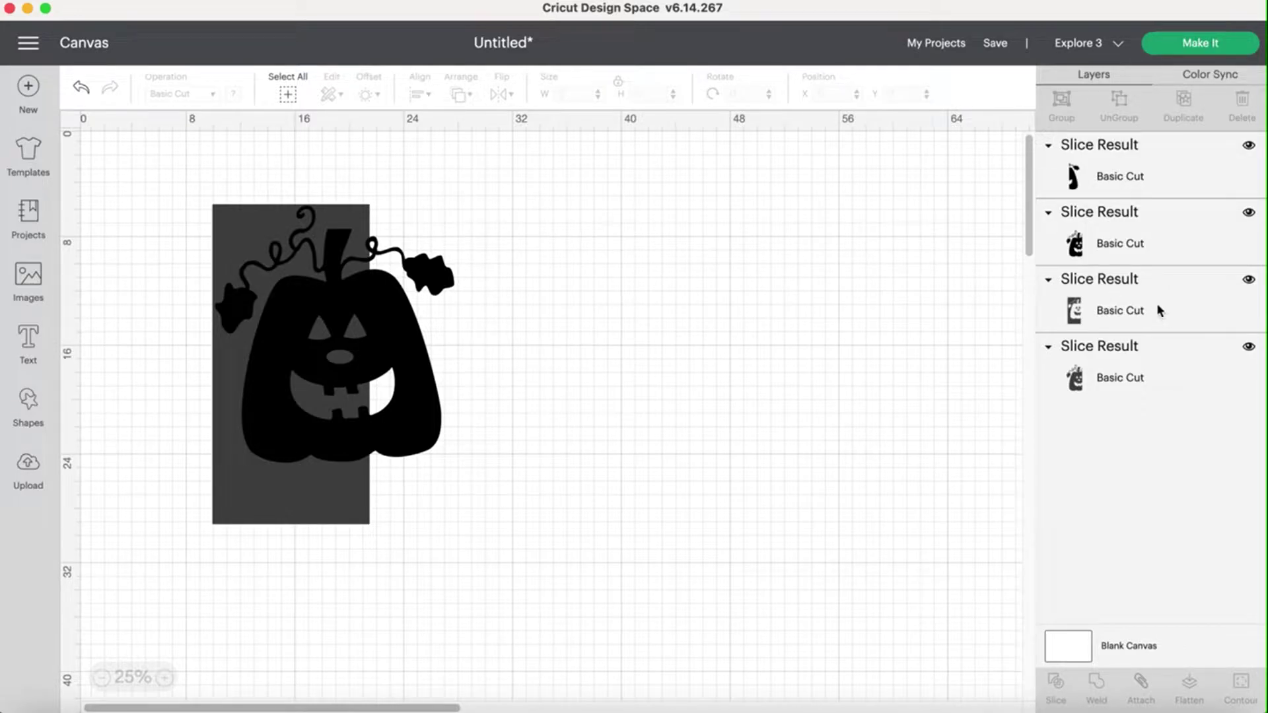
pyautogui.click(1104, 294)
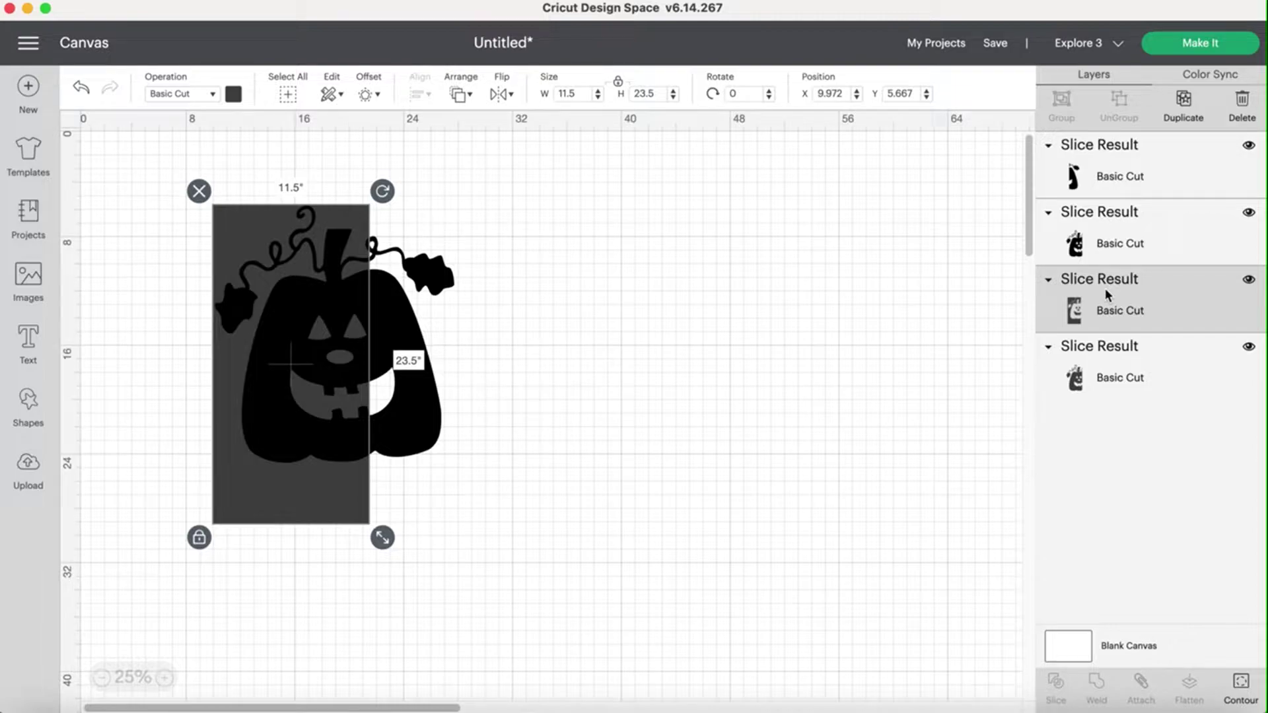
pyautogui.press('Delete')
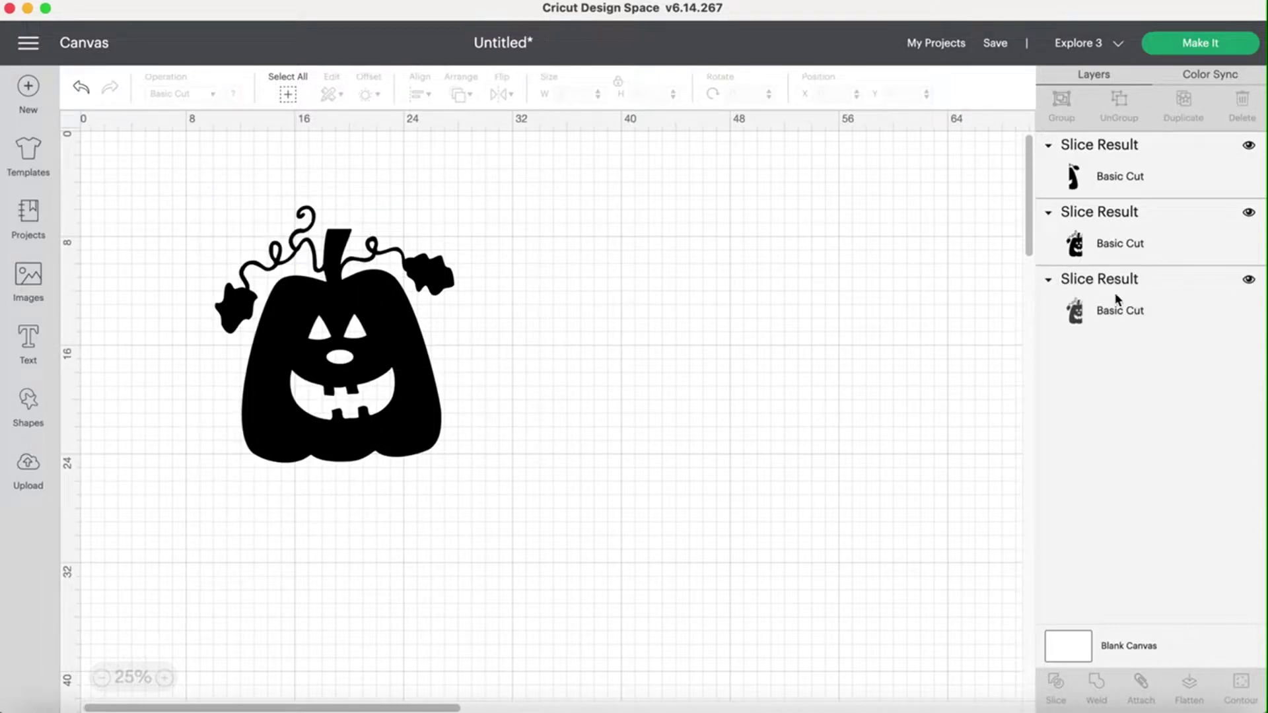
pyautogui.click(1115, 295)
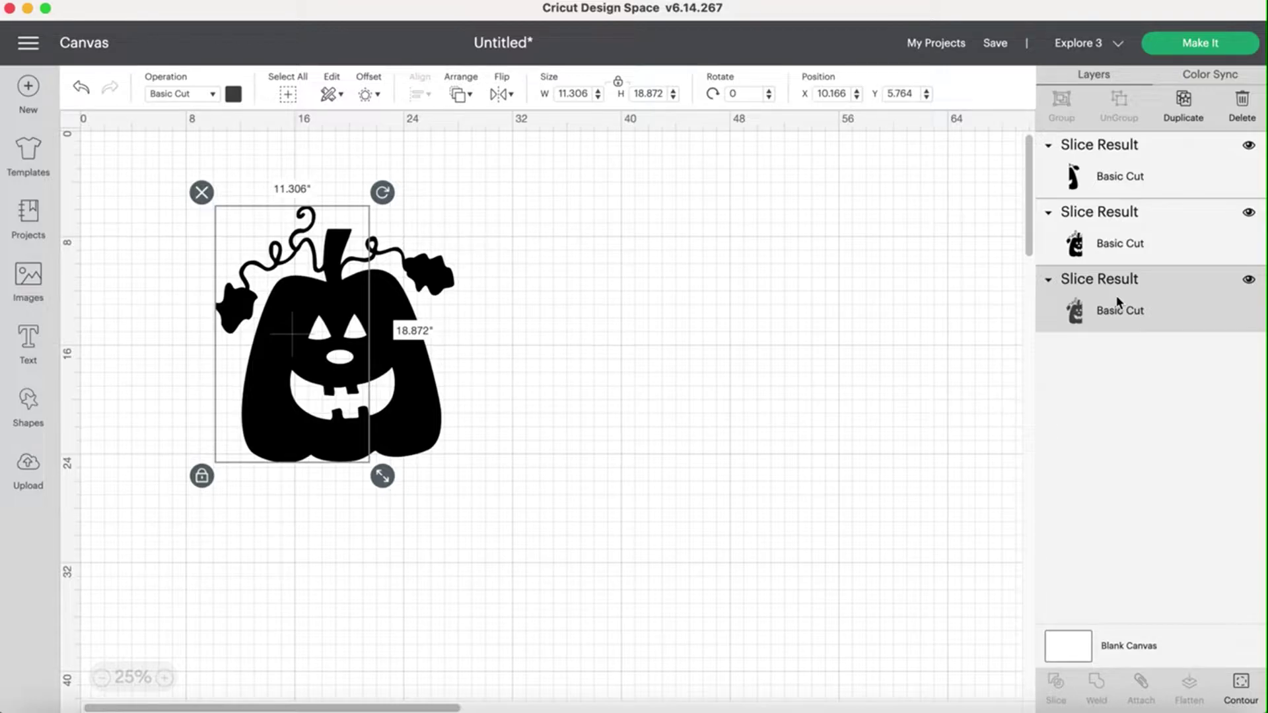
pyautogui.press('Delete')
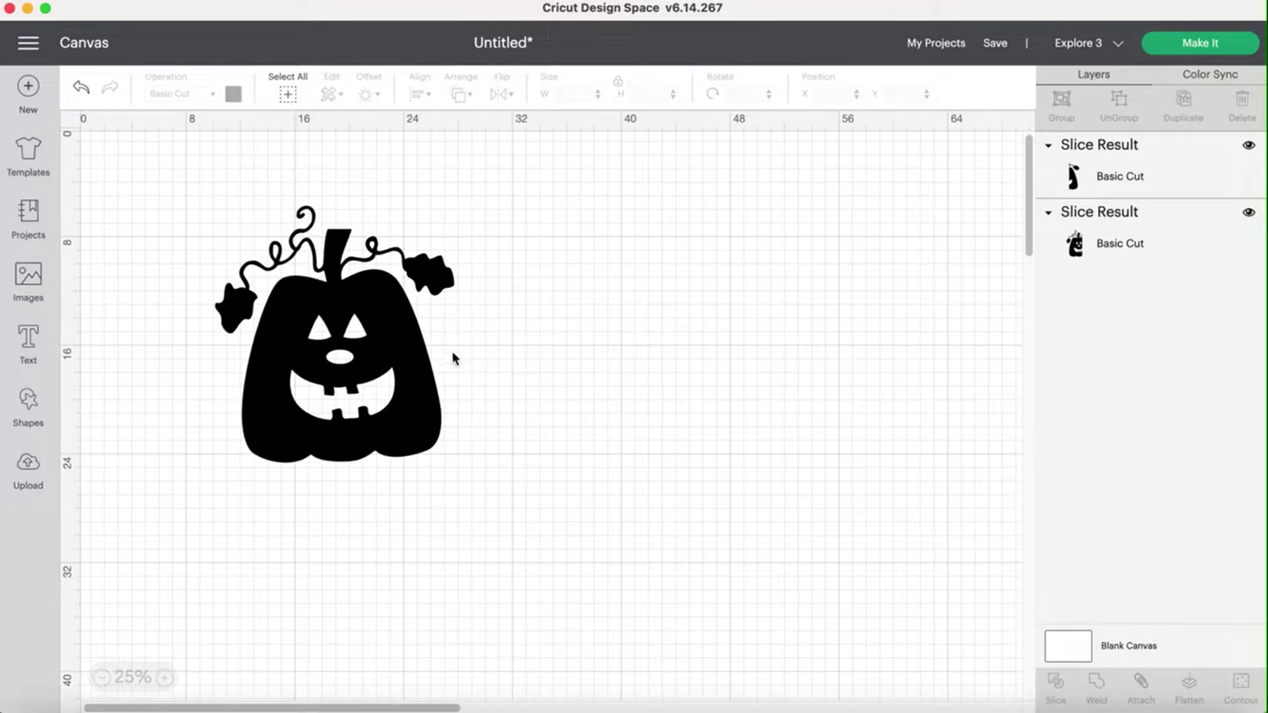
pyautogui.moveTo(453, 355); pyautogui.dragTo(531, 391)
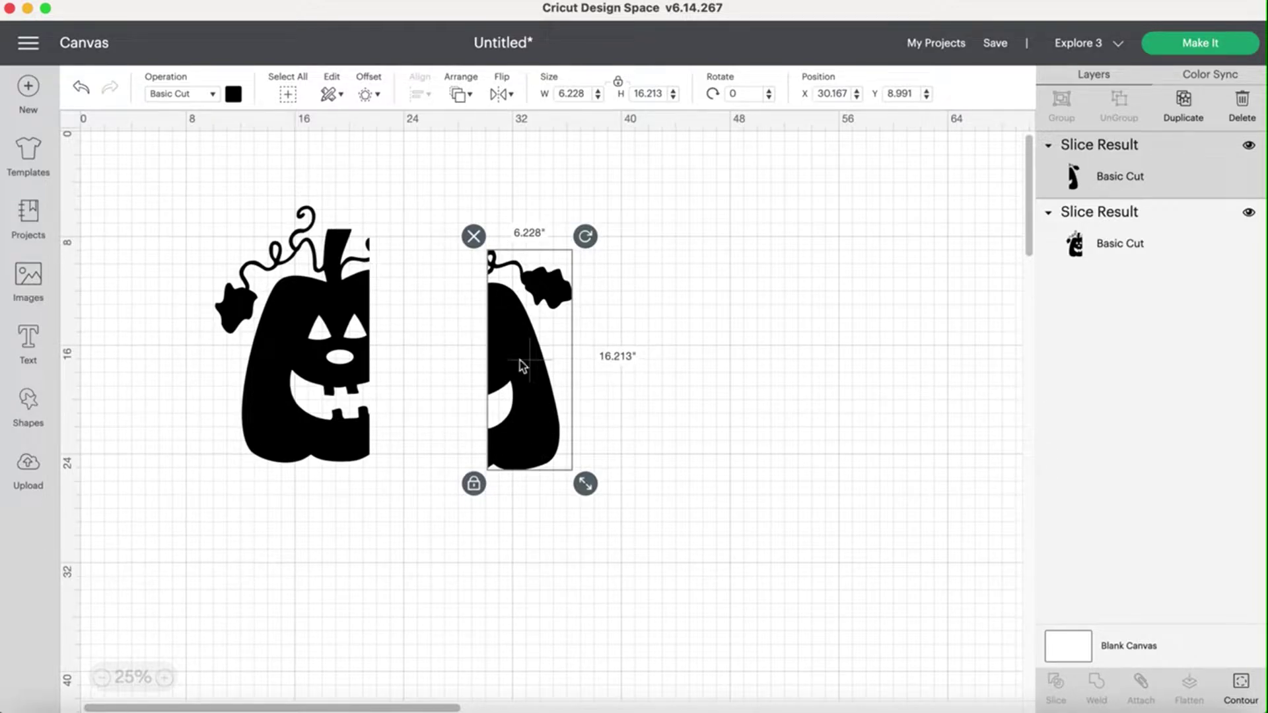
# Settle the right pumpkin half at X 25.569, Y 8.339, apart from the left half.
pyautogui.moveTo(521, 365); pyautogui.dragTo(465, 355)
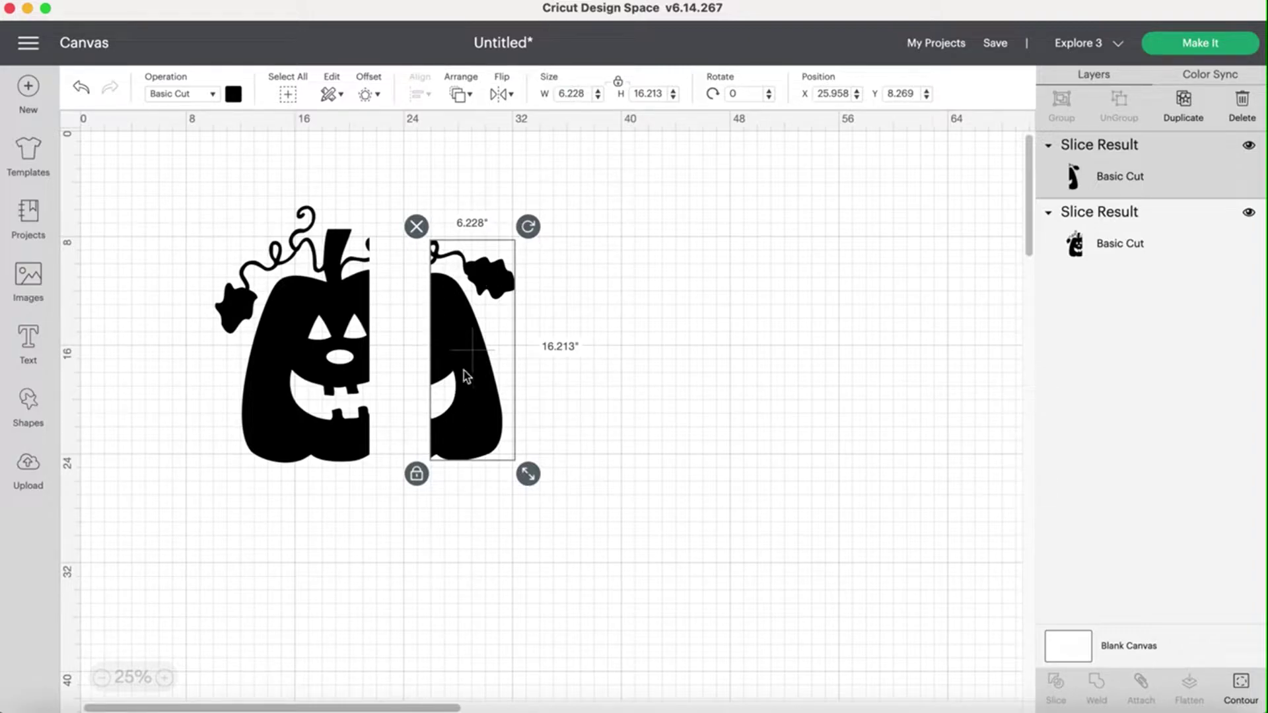
pyautogui.click(303, 317)
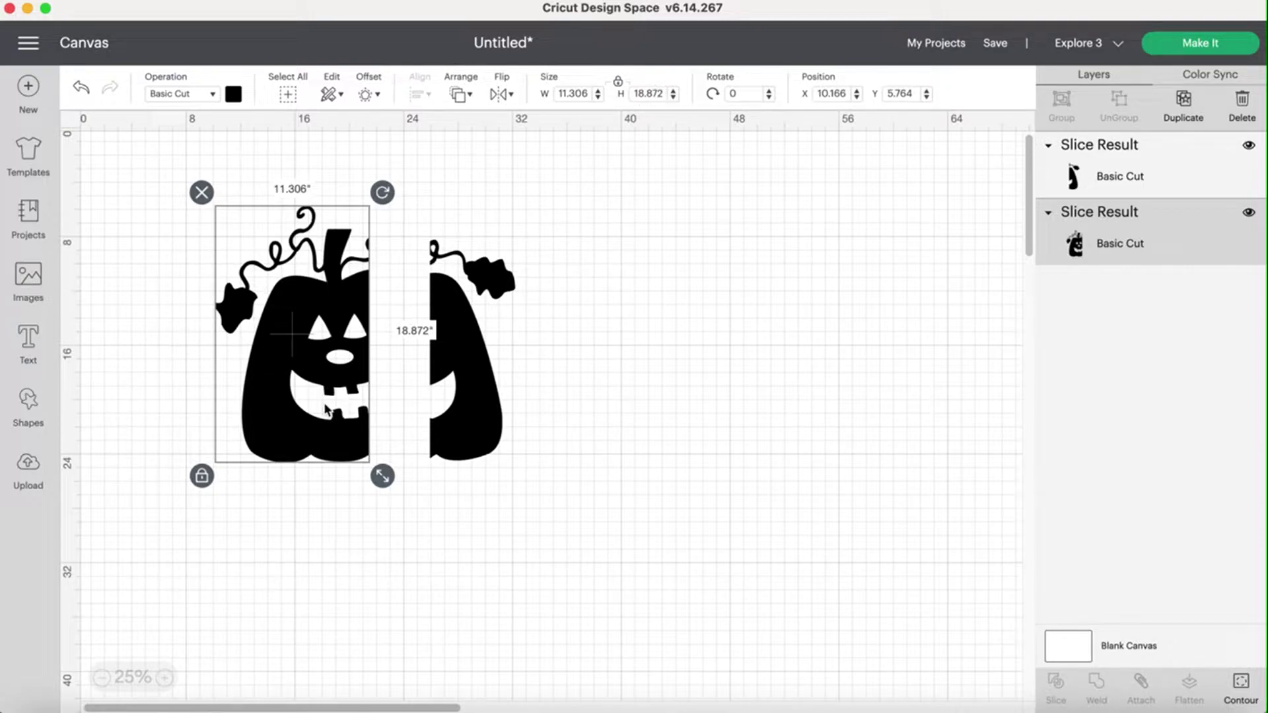
pyautogui.moveTo(482, 428)
pyautogui.mouseDown()
pyautogui.moveTo(418, 425)
pyautogui.moveTo(426, 411)
pyautogui.moveTo(481, 416)
pyautogui.mouseUp()
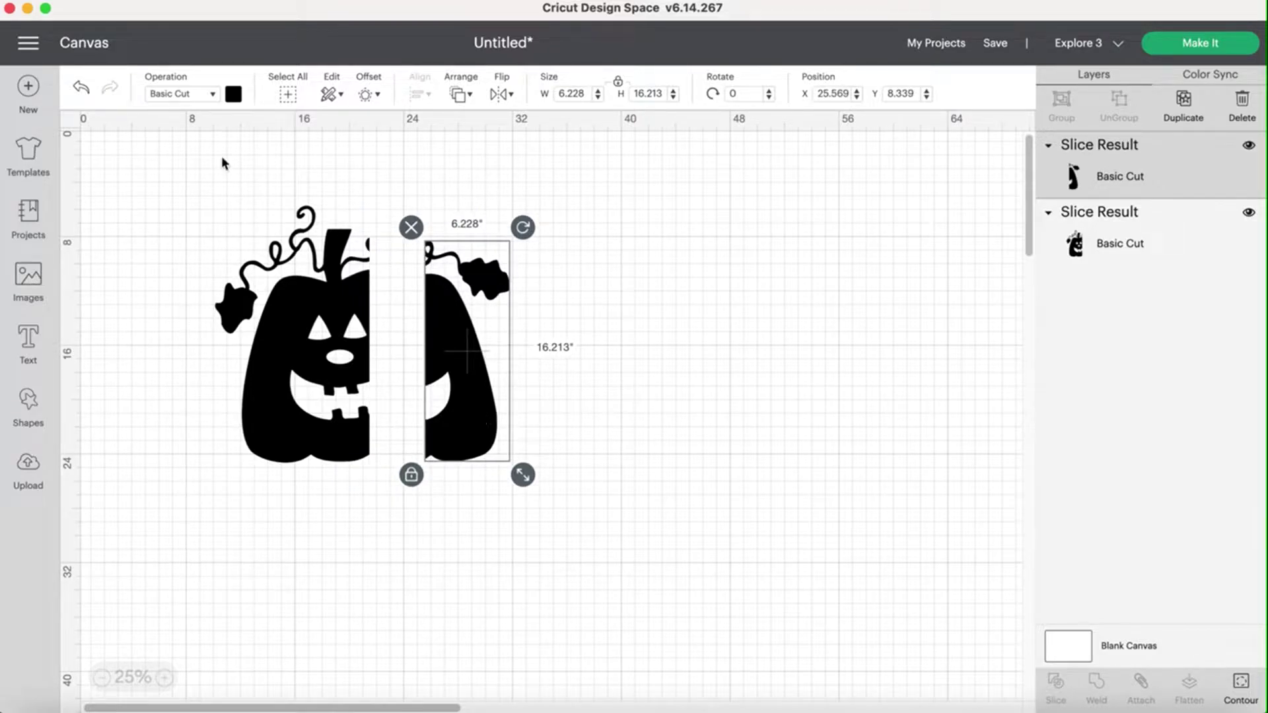
# Undo back to the whole jack-o'-lantern and move the 11.5 × 23.5 in rectangle to X 29, Y 6.847.
pyautogui.click(81, 93)
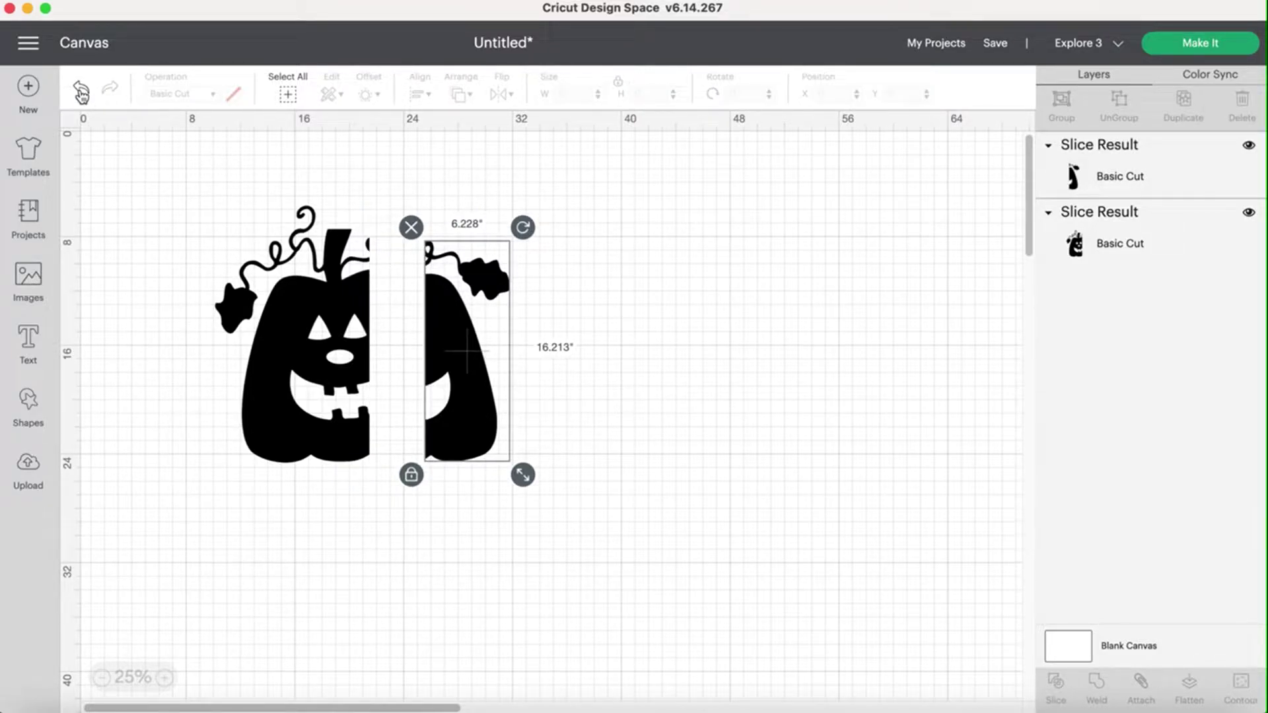
pyautogui.press('super+shift+z')
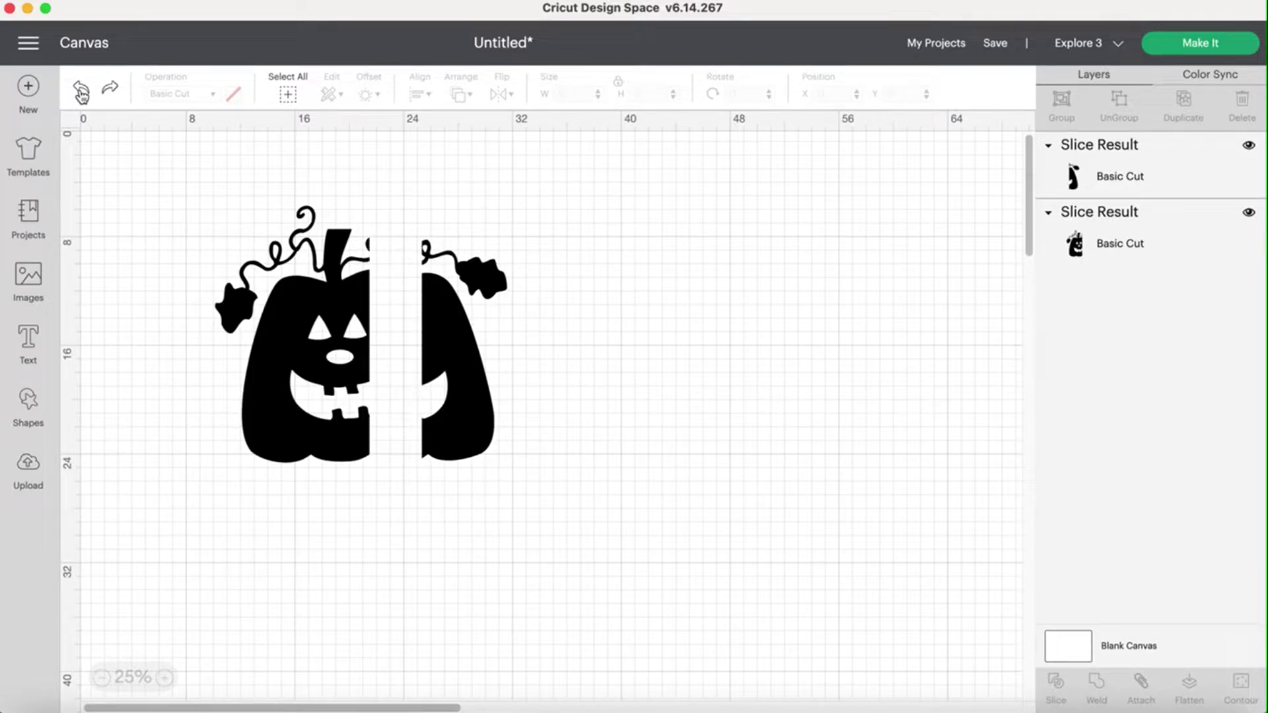
pyautogui.click(81, 93)
pyautogui.click(81, 93)
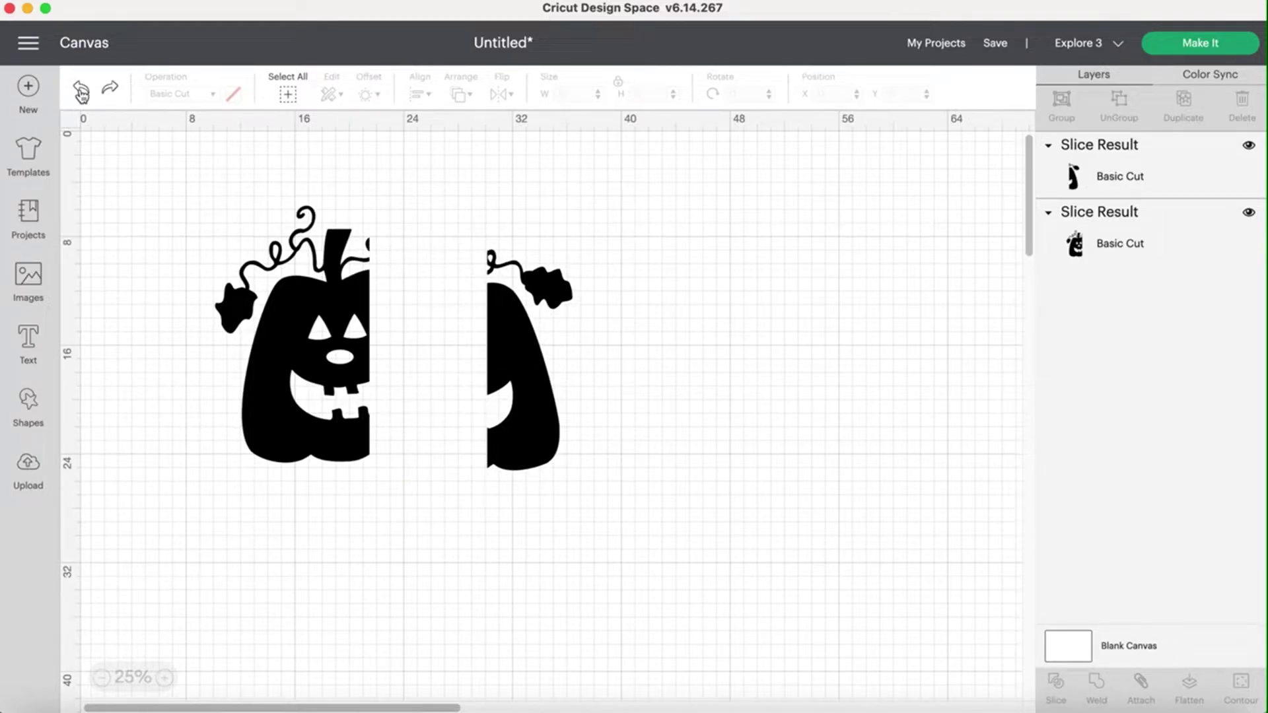
pyautogui.click(81, 93)
pyautogui.click(81, 93)
pyautogui.click(81, 93)
pyautogui.click(82, 93)
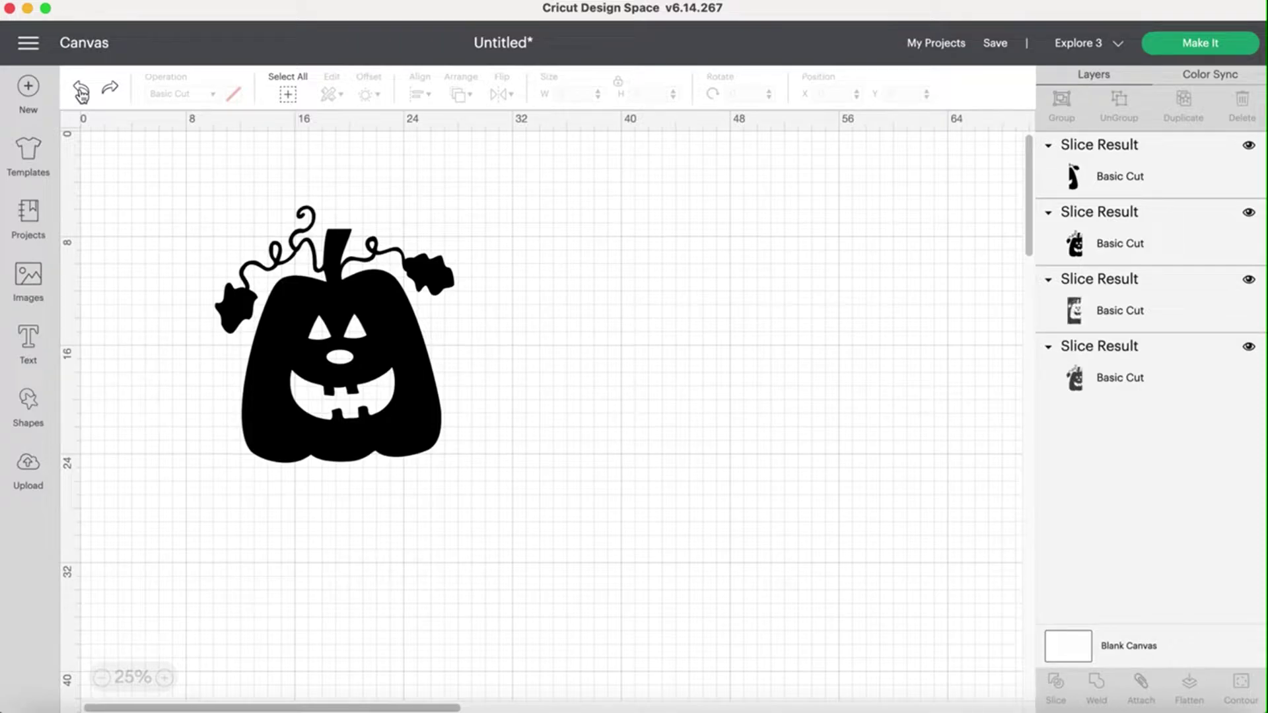
pyautogui.click(81, 93)
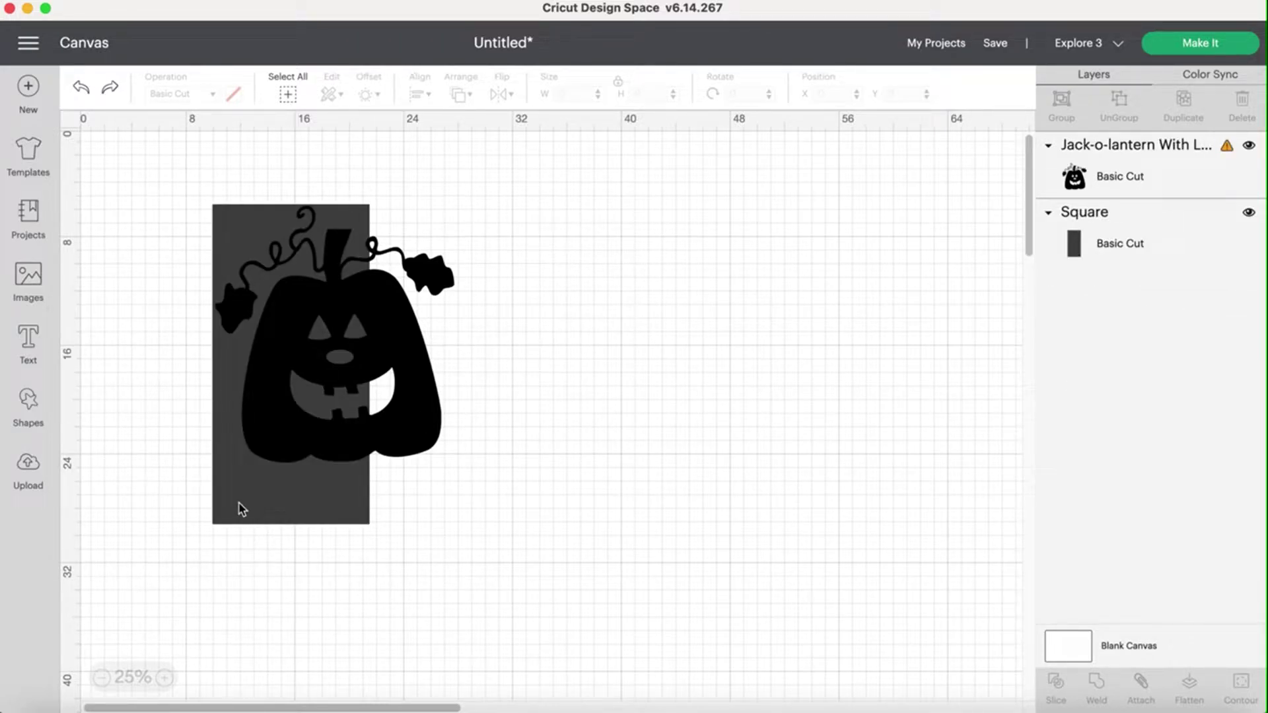
pyautogui.moveTo(258, 509); pyautogui.dragTo(525, 522)
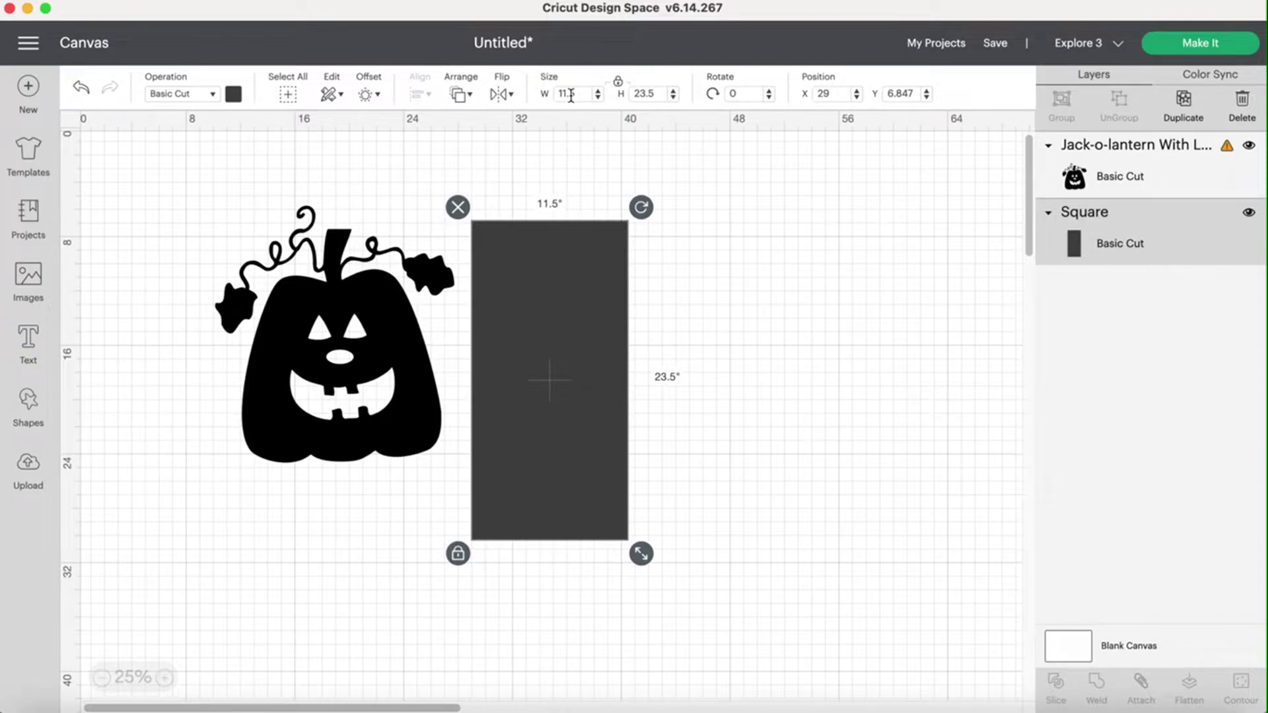
# Resize the rectangle into an 11.5 × 11.5 in square.
pyautogui.click(657, 92)
pyautogui.write('11')
pyautogui.press('Return')
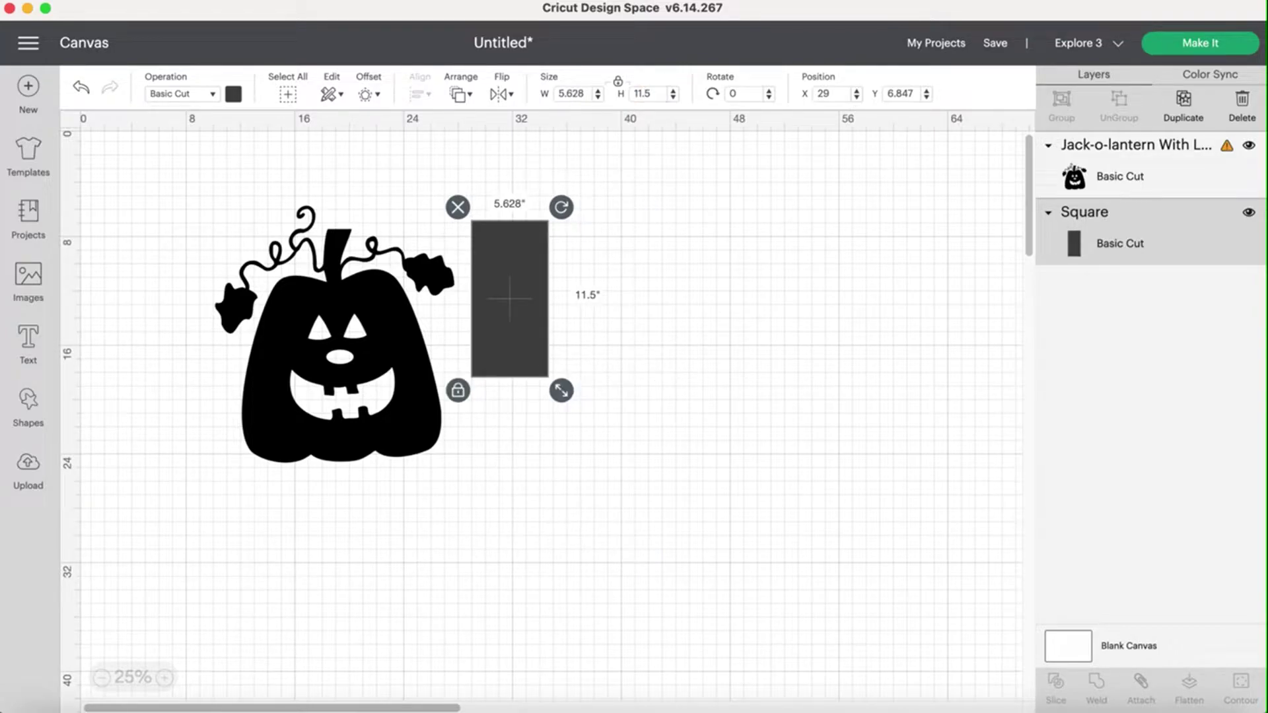
pyautogui.click(617, 82)
pyautogui.doubleClick(584, 90)
pyautogui.write('11.5')
pyautogui.press('Return')
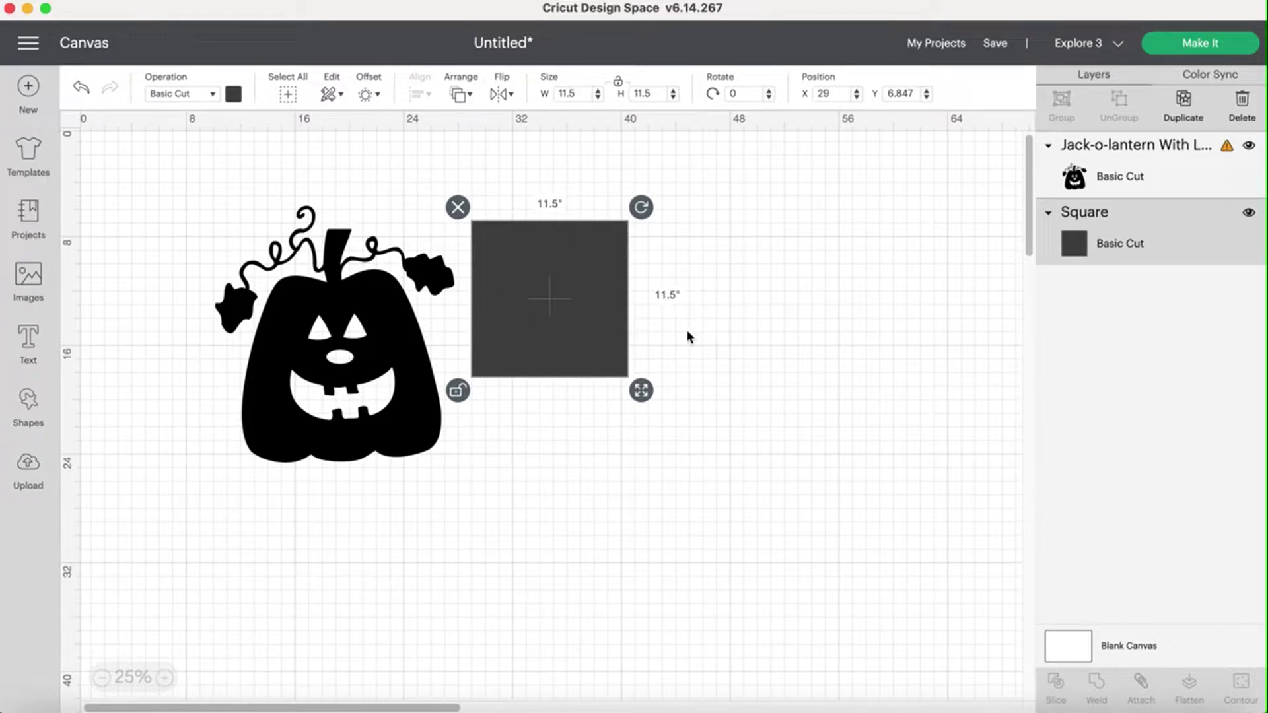
# Position the square behind the pumpkin's upper-left quarter and select both together.
pyautogui.moveTo(621, 324); pyautogui.dragTo(351, 300)
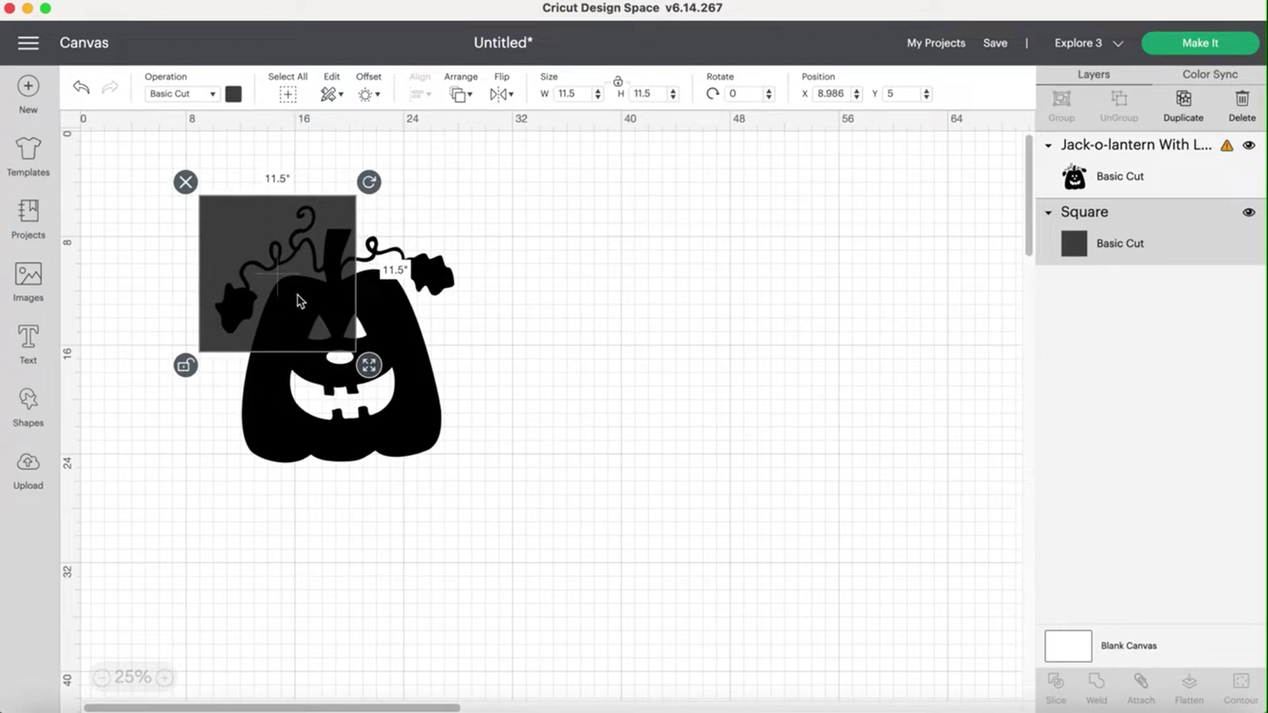
pyautogui.moveTo(229, 212); pyautogui.dragTo(539, 238)
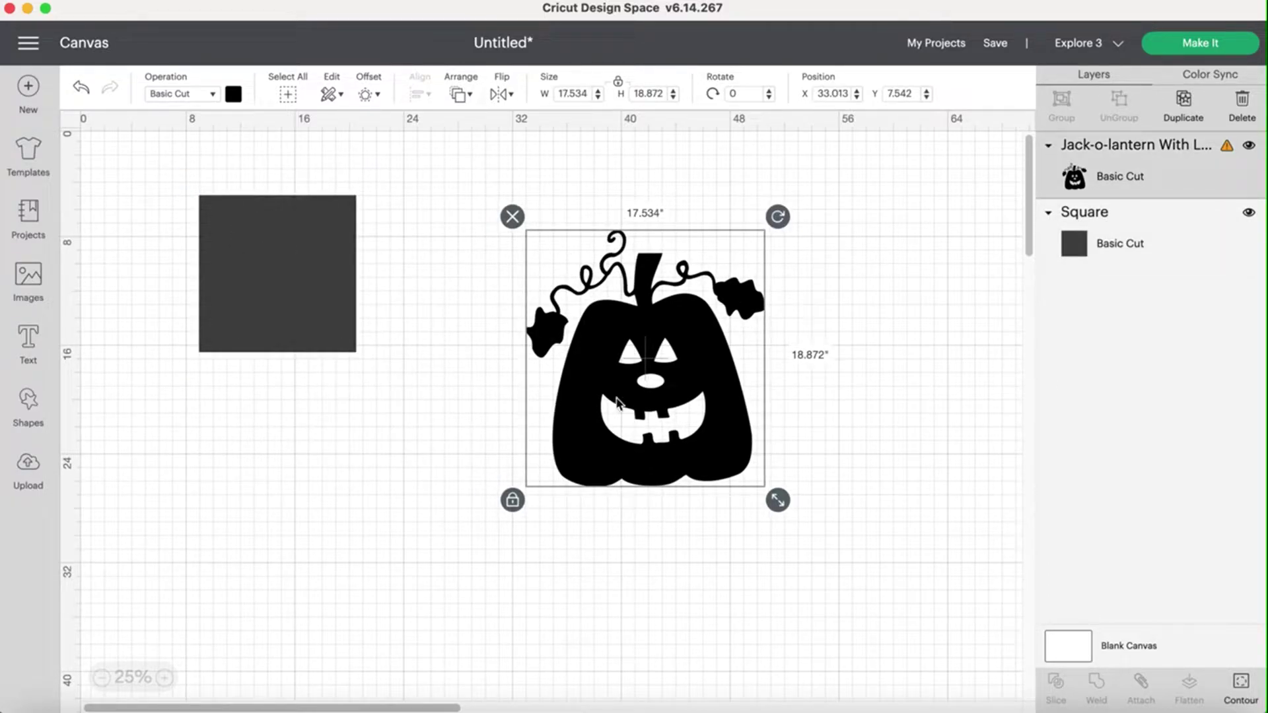
pyautogui.moveTo(615, 402); pyautogui.dragTo(338, 370)
pyautogui.click(552, 374)
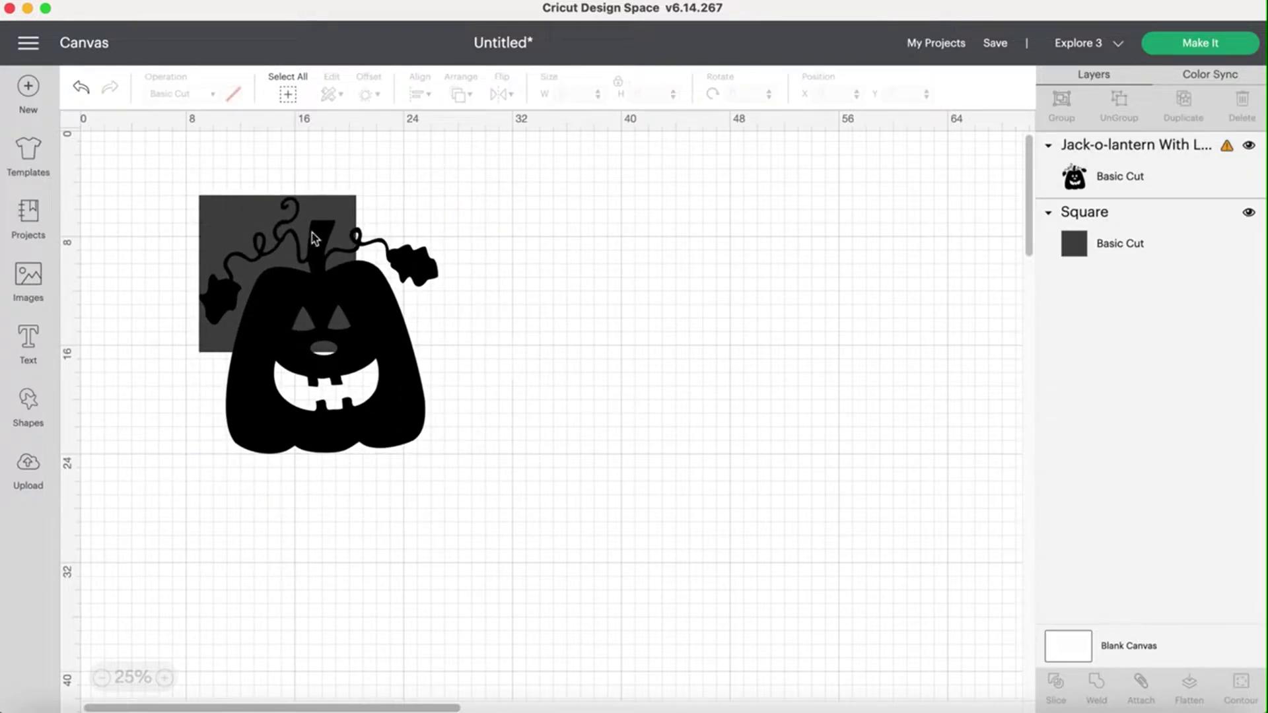
pyautogui.moveTo(289, 301); pyautogui.dragTo(292, 297)
pyautogui.click(601, 348)
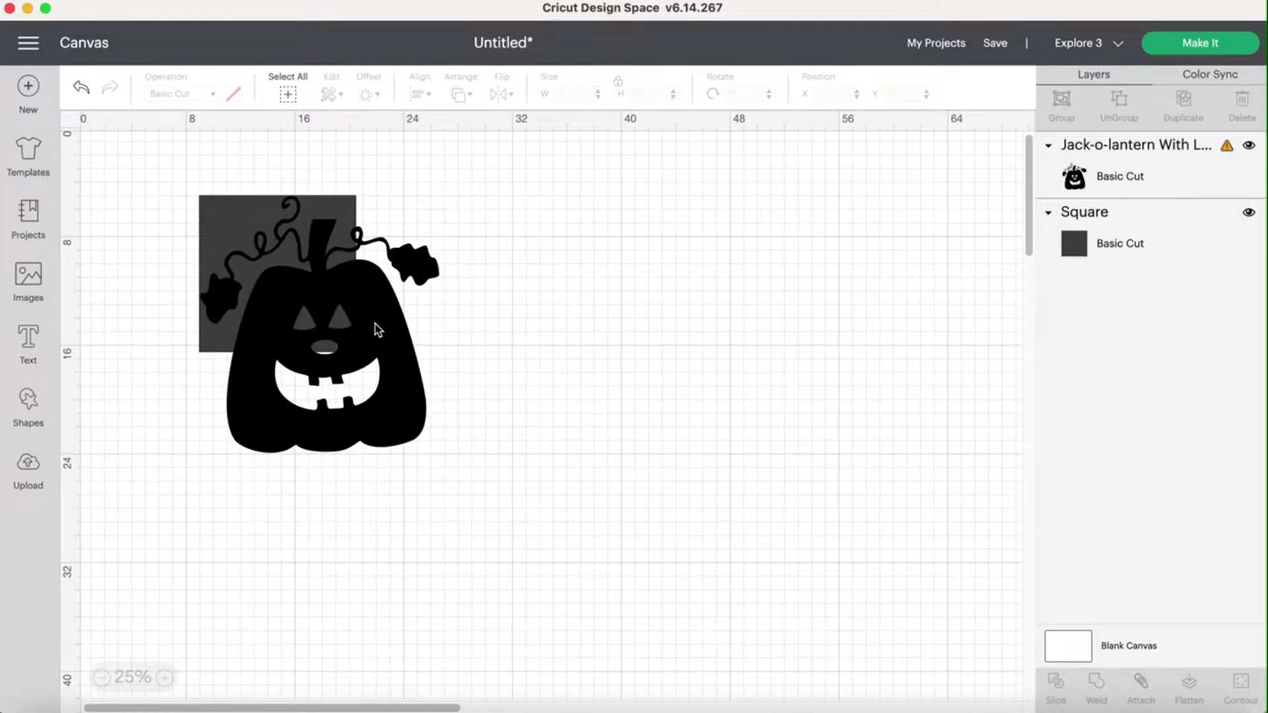
pyautogui.moveTo(377, 330); pyautogui.dragTo(385, 330)
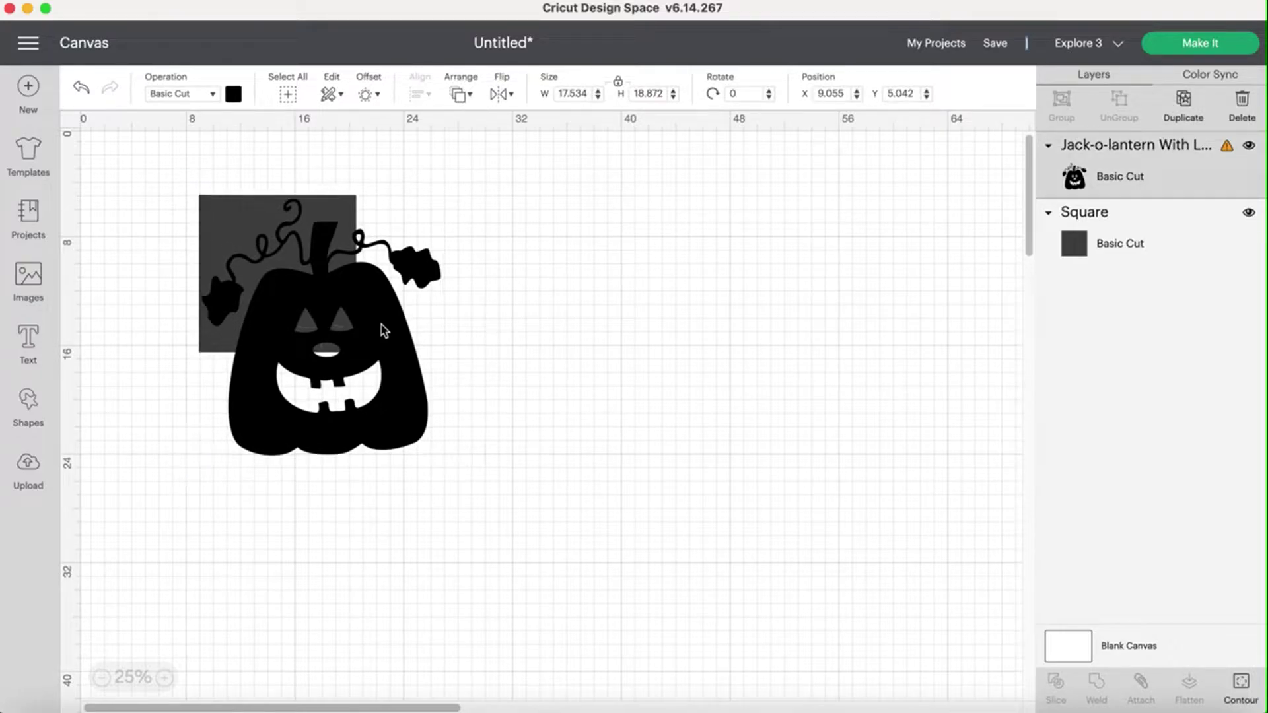
pyautogui.click(621, 323)
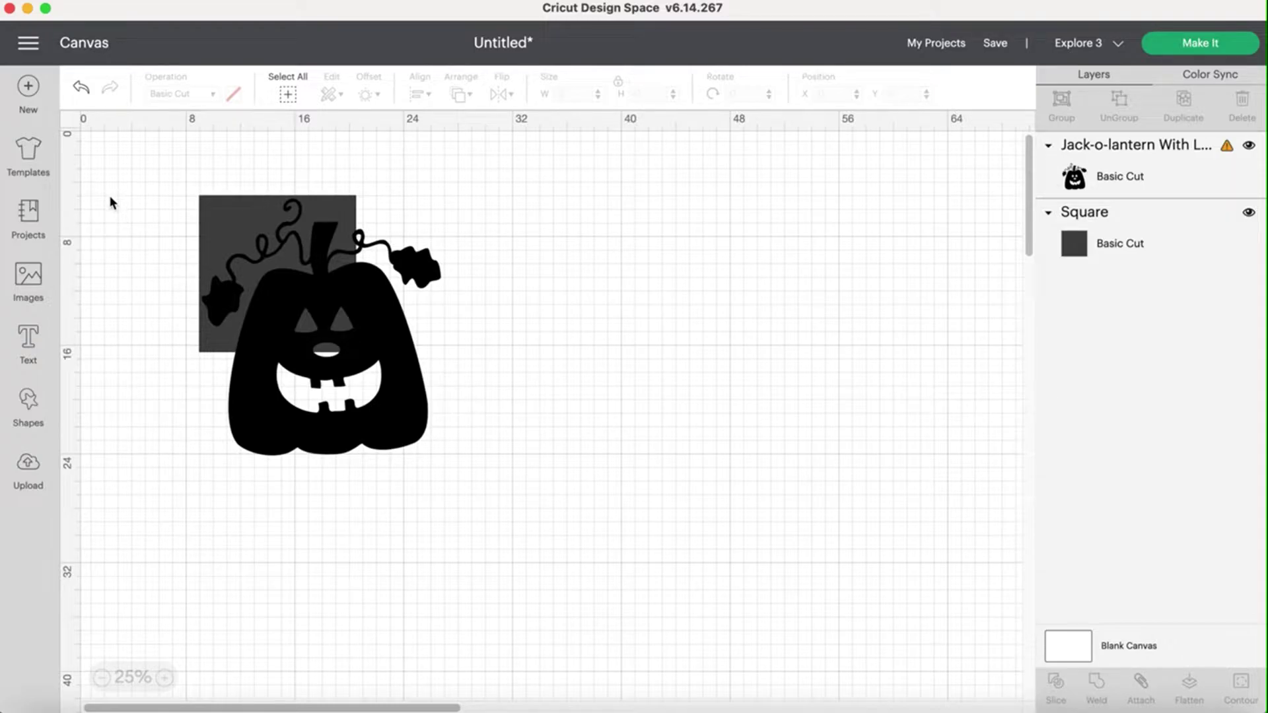
pyautogui.moveTo(108, 195); pyautogui.dragTo(606, 514)
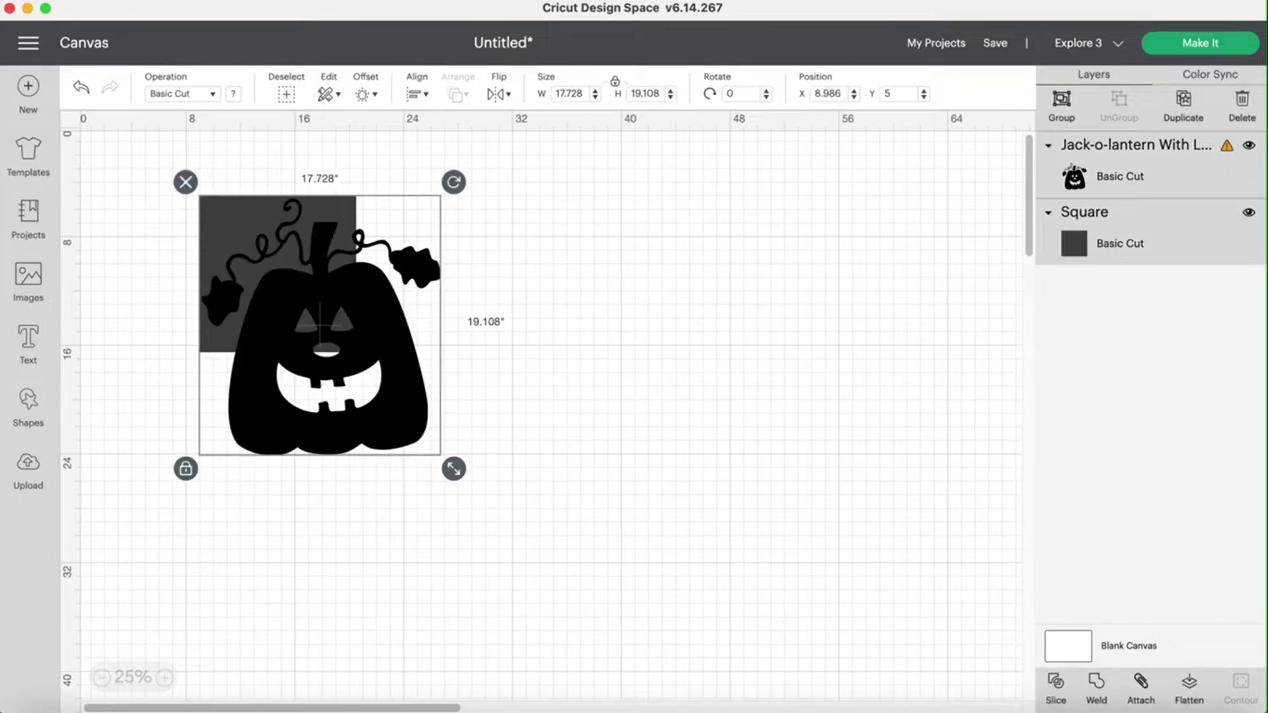
pyautogui.click(1055, 690)
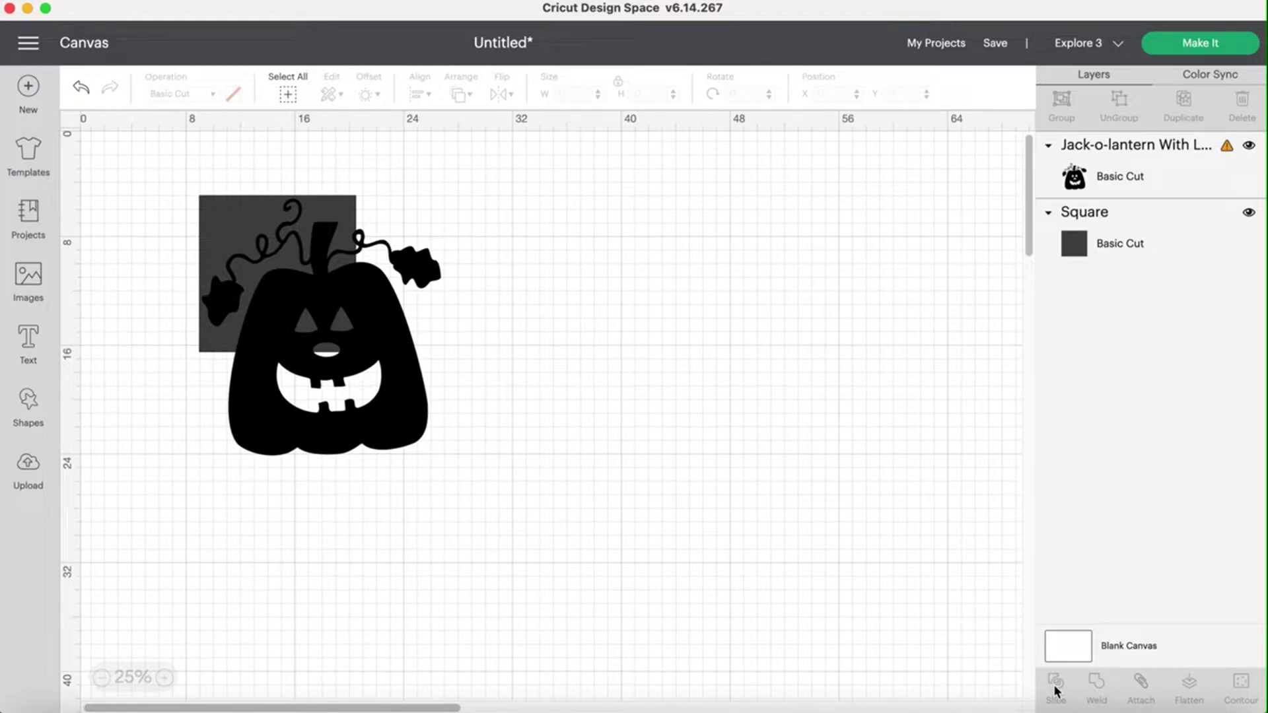
# Slice the pumpkin with the square and delete the two leftover slice pieces.
pyautogui.click(1054, 686)
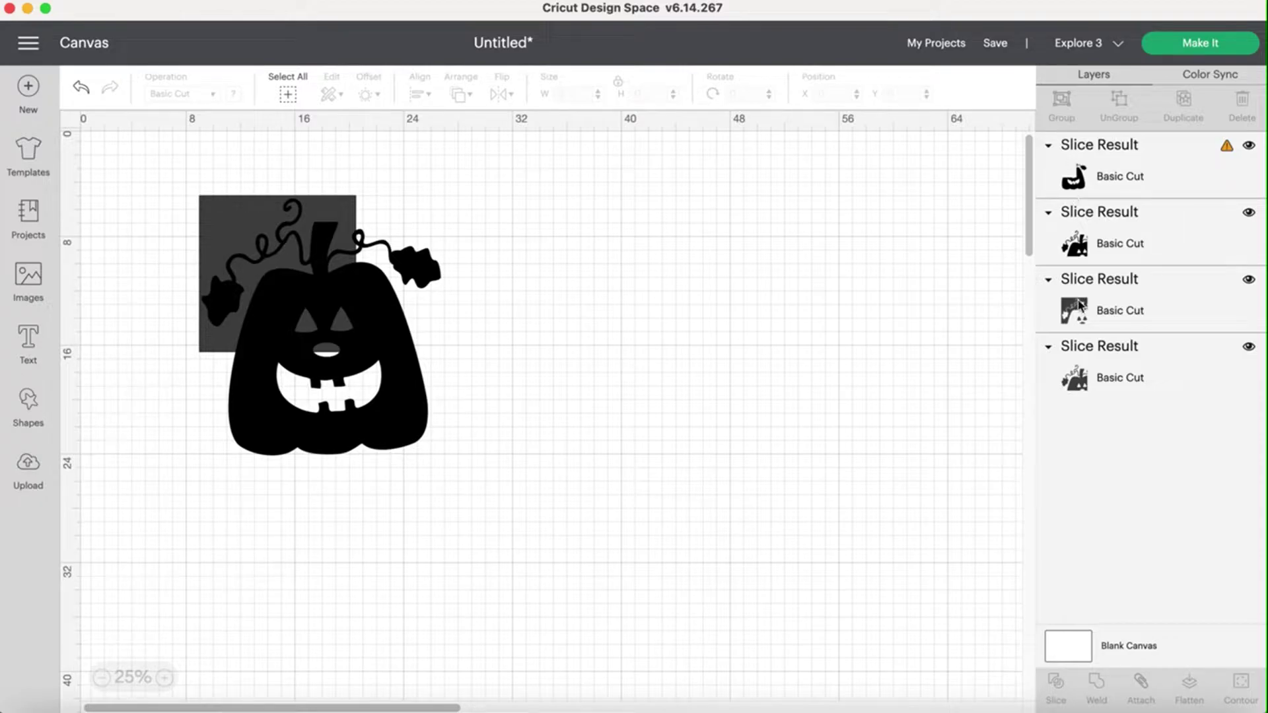
pyautogui.click(1111, 297)
pyautogui.press('Delete')
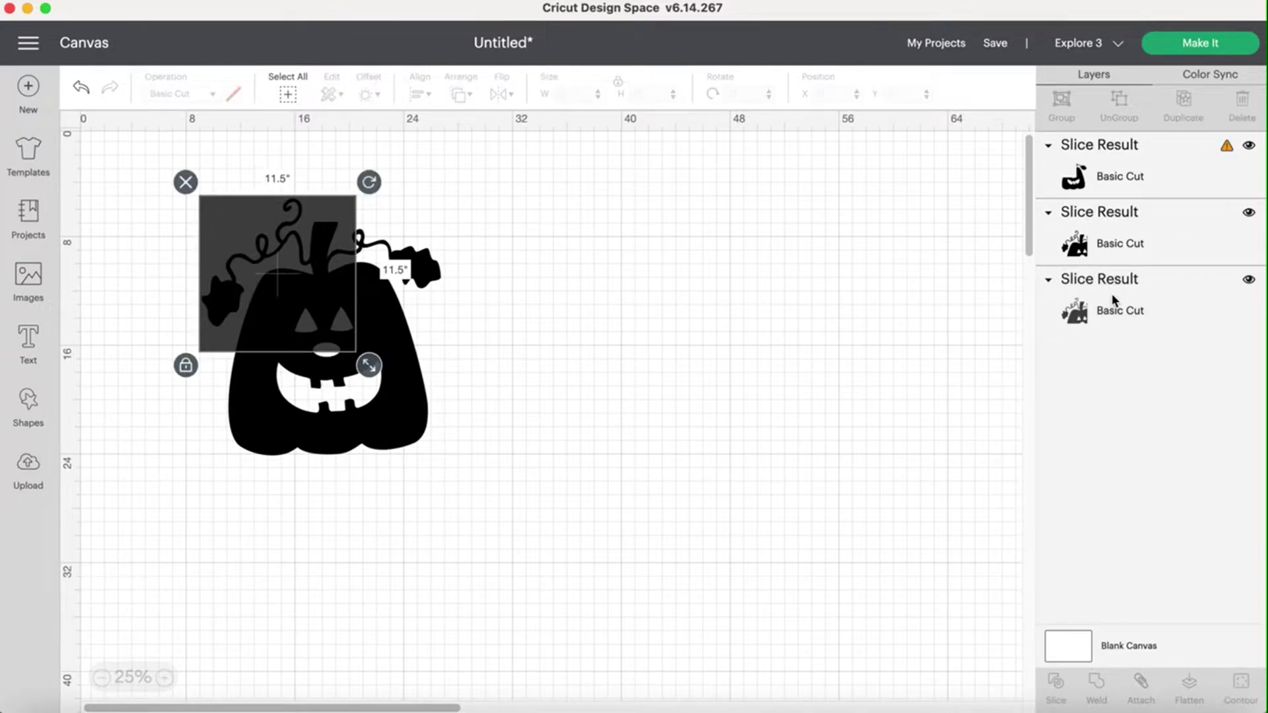
pyautogui.click(1111, 310)
pyautogui.press('Delete')
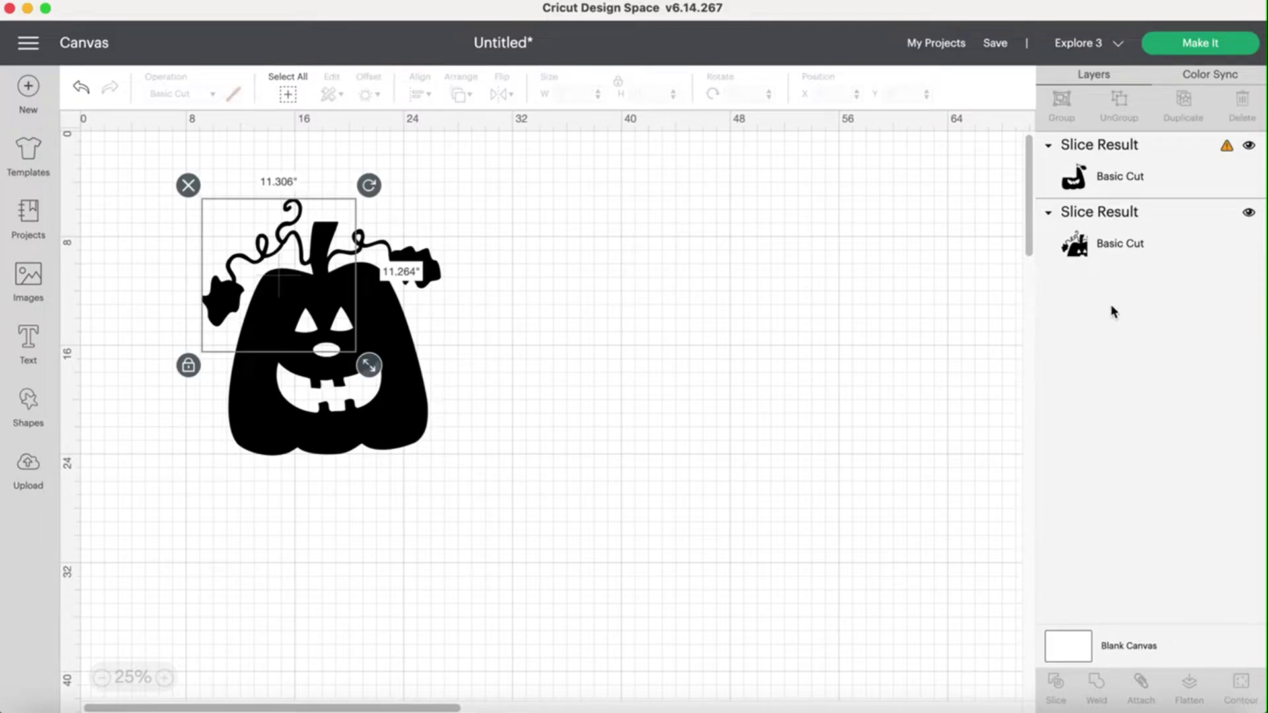
# Move the larger pumpkin piece away from the 11.306 × 11.264 in top-left piece and check both.
pyautogui.click(1115, 245)
pyautogui.click(287, 269)
pyautogui.moveTo(287, 269); pyautogui.dragTo(420, 297)
pyautogui.moveTo(312, 285); pyautogui.dragTo(295, 285)
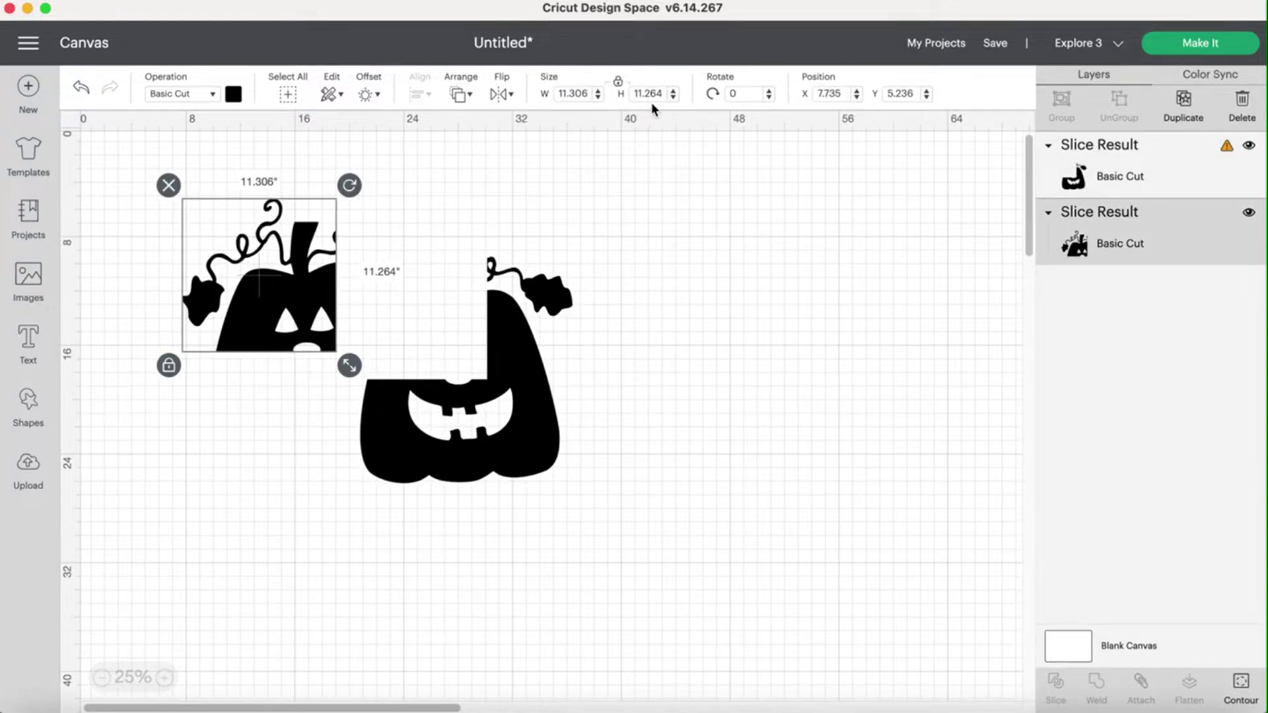
pyautogui.click(254, 382)
pyautogui.click(271, 249)
pyautogui.click(557, 407)
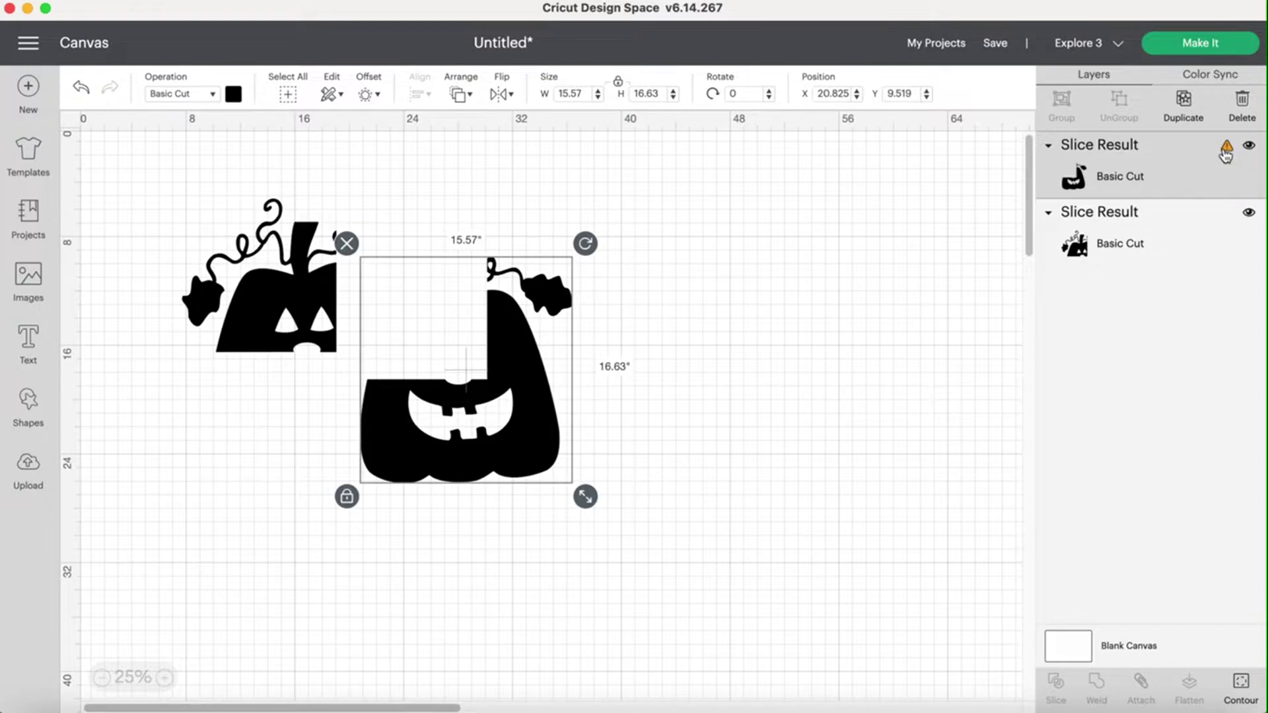
pyautogui.click(787, 373)
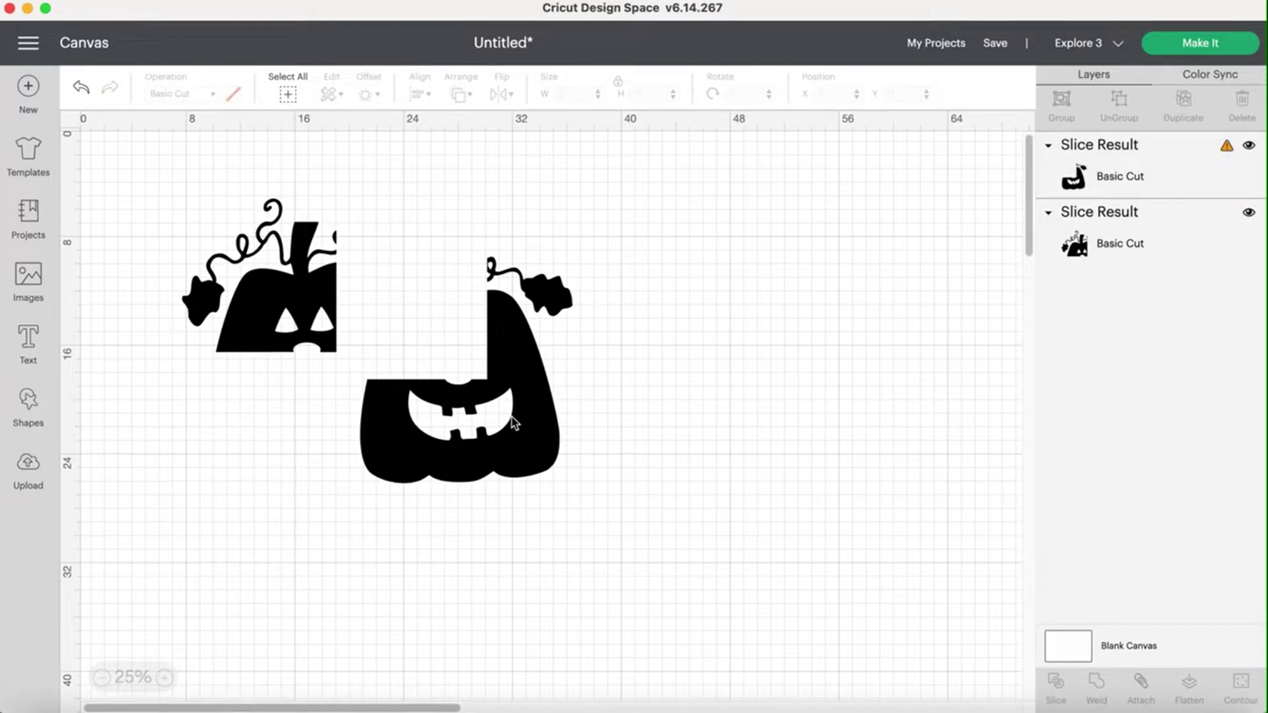
pyautogui.click(28, 401)
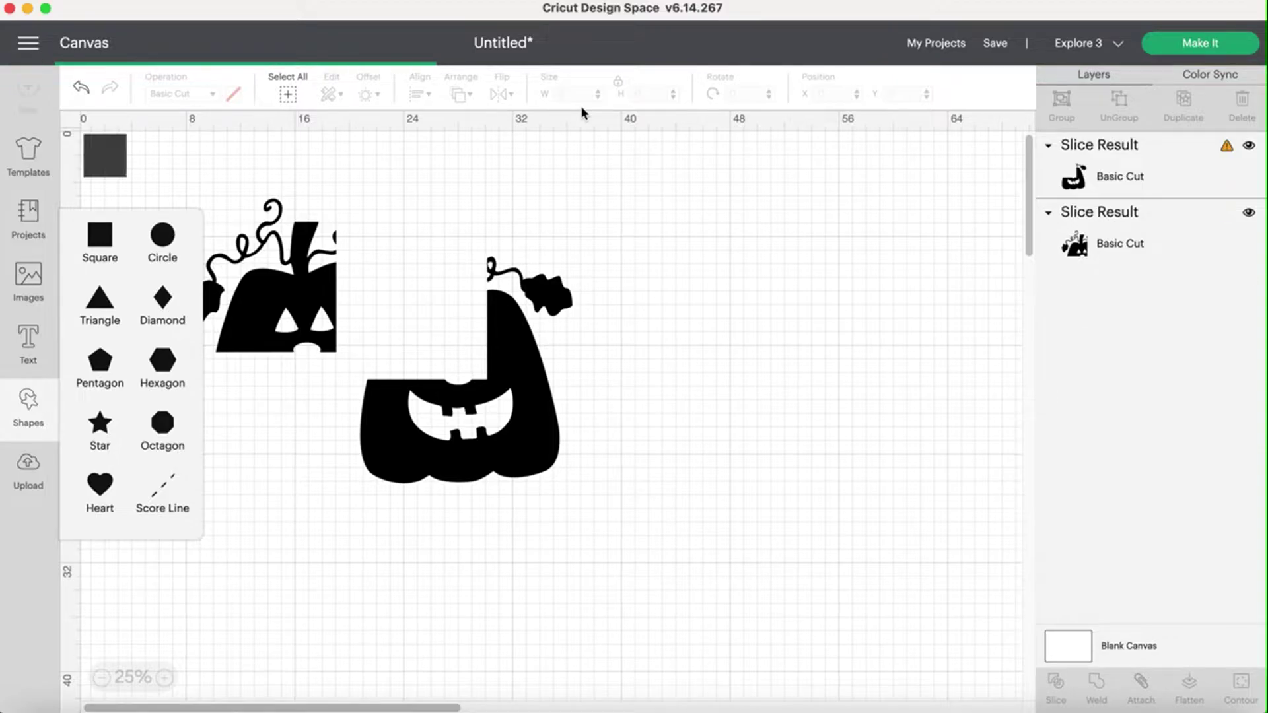
# Add a square and set its width to 11.5 inches.
pyautogui.click(110, 158)
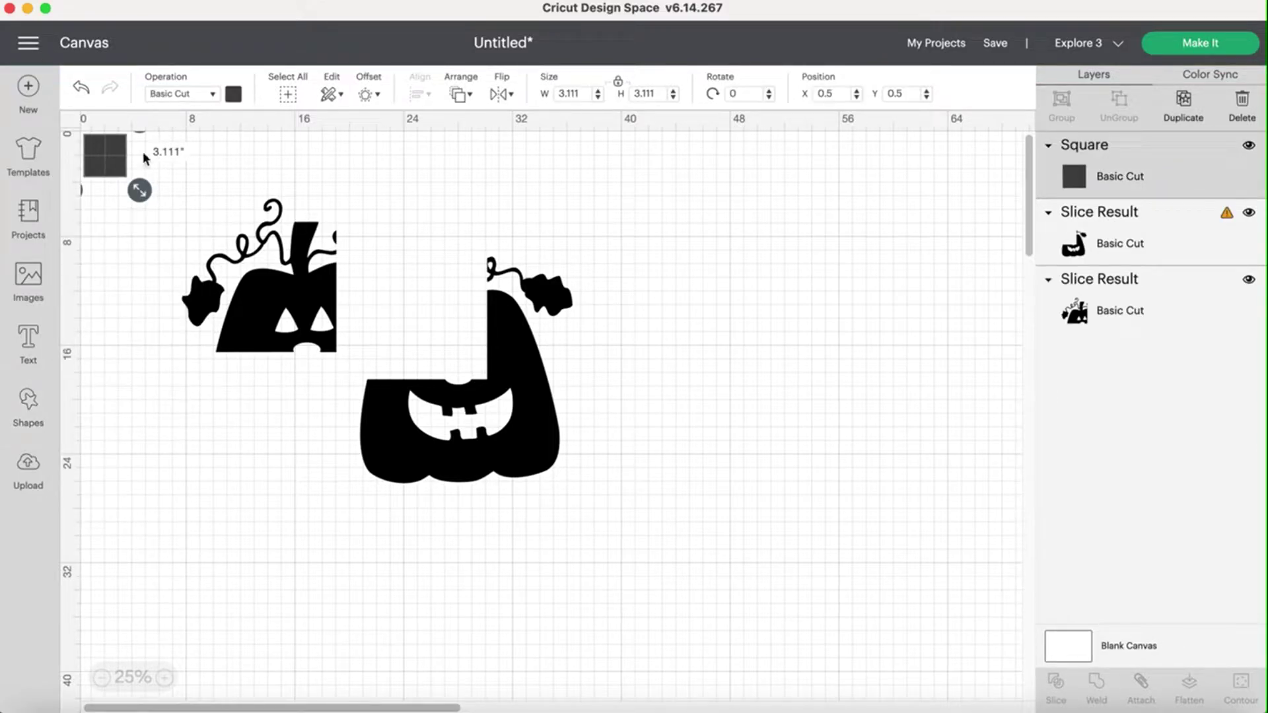
pyautogui.doubleClick(583, 95)
pyautogui.write('11.5')
pyautogui.press('Return')
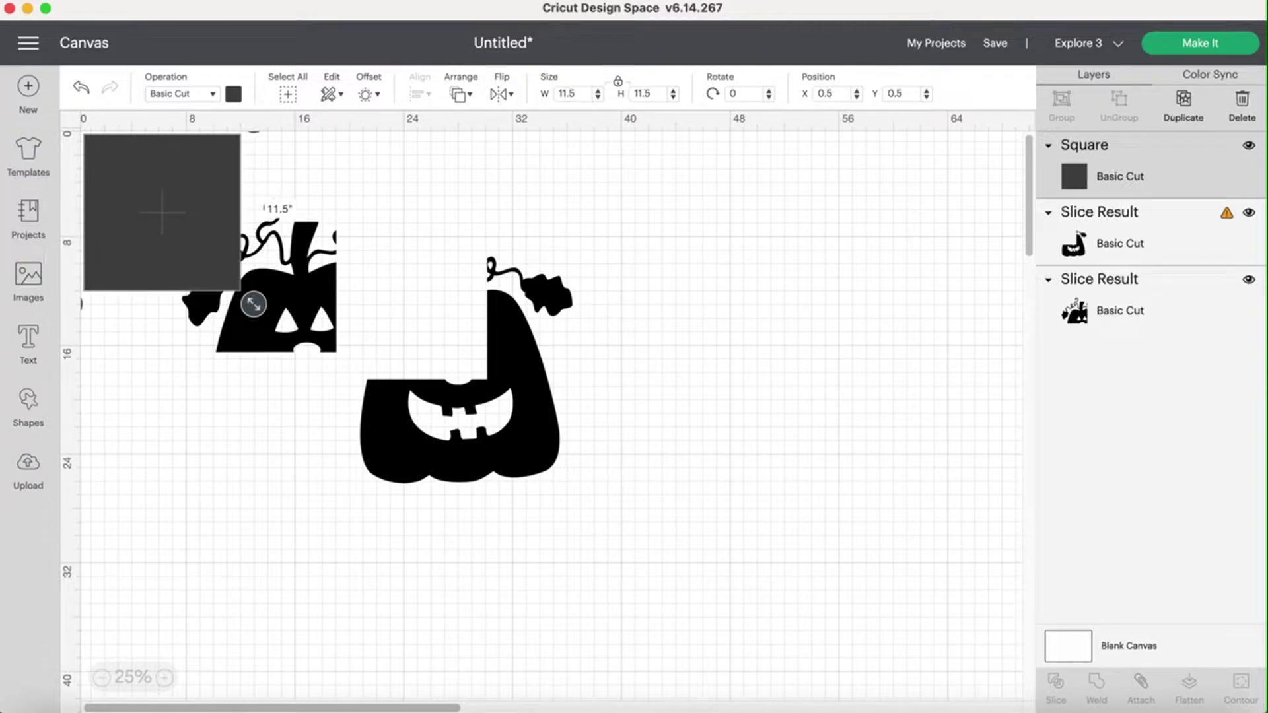
# Place the square under the larger pumpkin piece's lower left, send it to back, and realign the pumpkin.
pyautogui.moveTo(148, 192); pyautogui.dragTo(410, 379)
pyautogui.rightClick(410, 379)
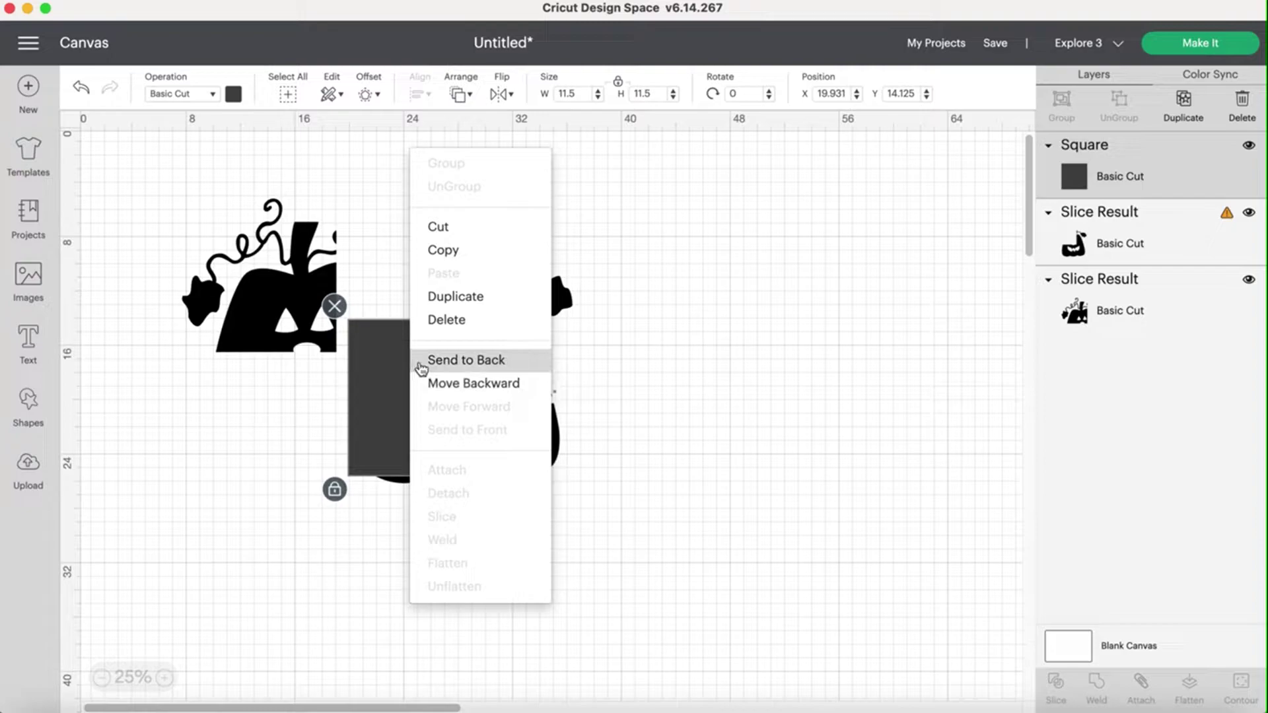
pyautogui.click(422, 364)
pyautogui.moveTo(530, 385)
pyautogui.mouseDown()
pyautogui.moveTo(523, 370)
pyautogui.moveTo(548, 379)
pyautogui.moveTo(525, 382)
pyautogui.moveTo(563, 376)
pyautogui.moveTo(548, 379)
pyautogui.mouseUp()
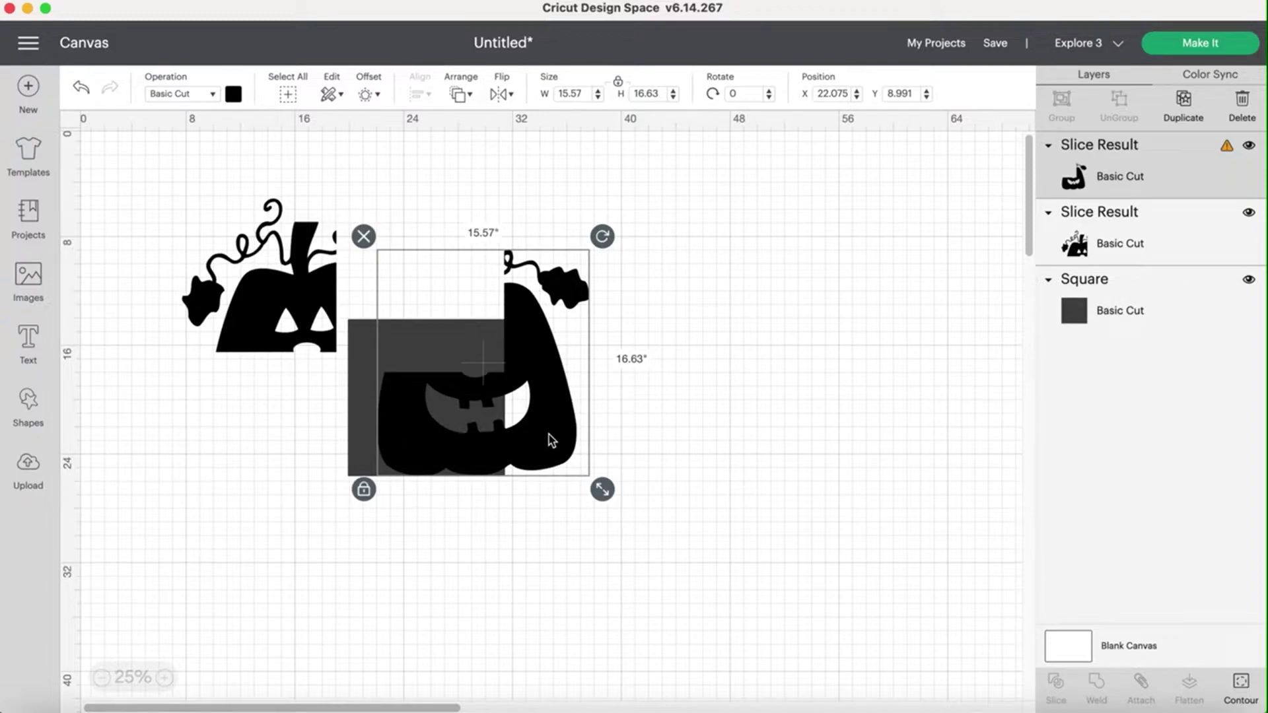
pyautogui.moveTo(549, 434); pyautogui.dragTo(521, 435)
# Nudge the larger pumpkin piece, then select it with the square and Slice.
pyautogui.click(713, 451)
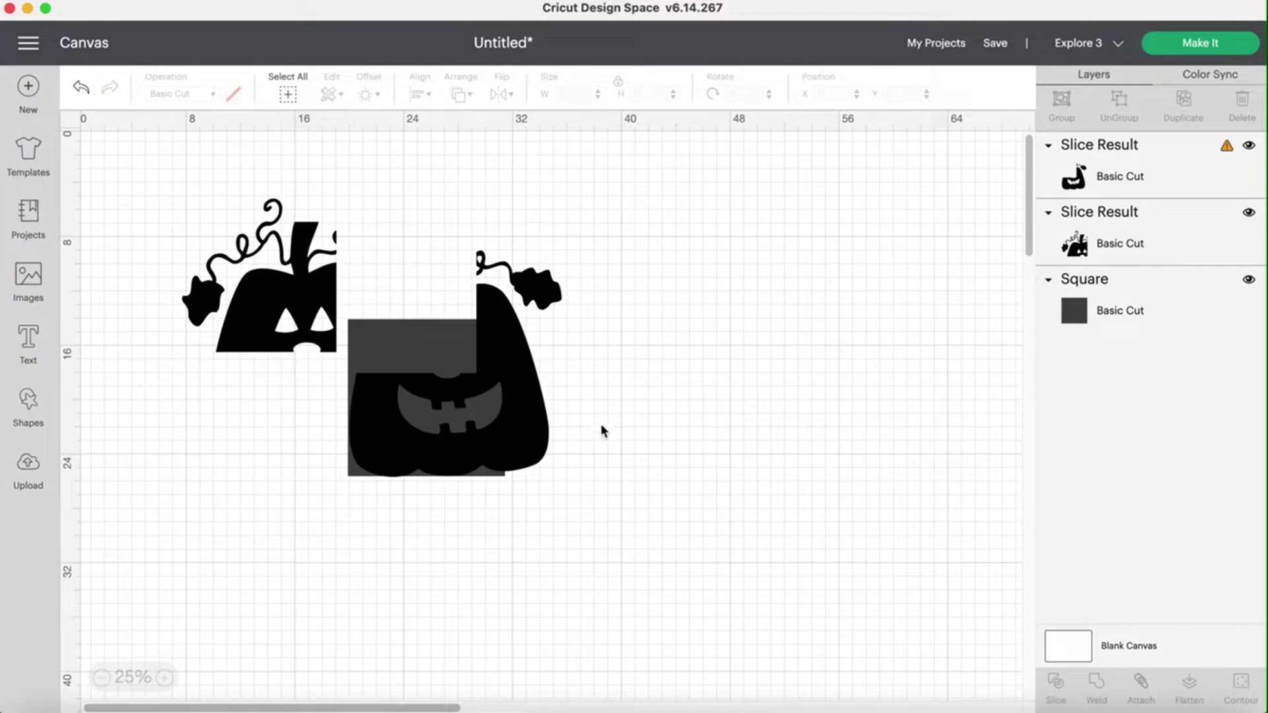
pyautogui.click(540, 421)
pyautogui.moveTo(539, 421); pyautogui.dragTo(542, 423)
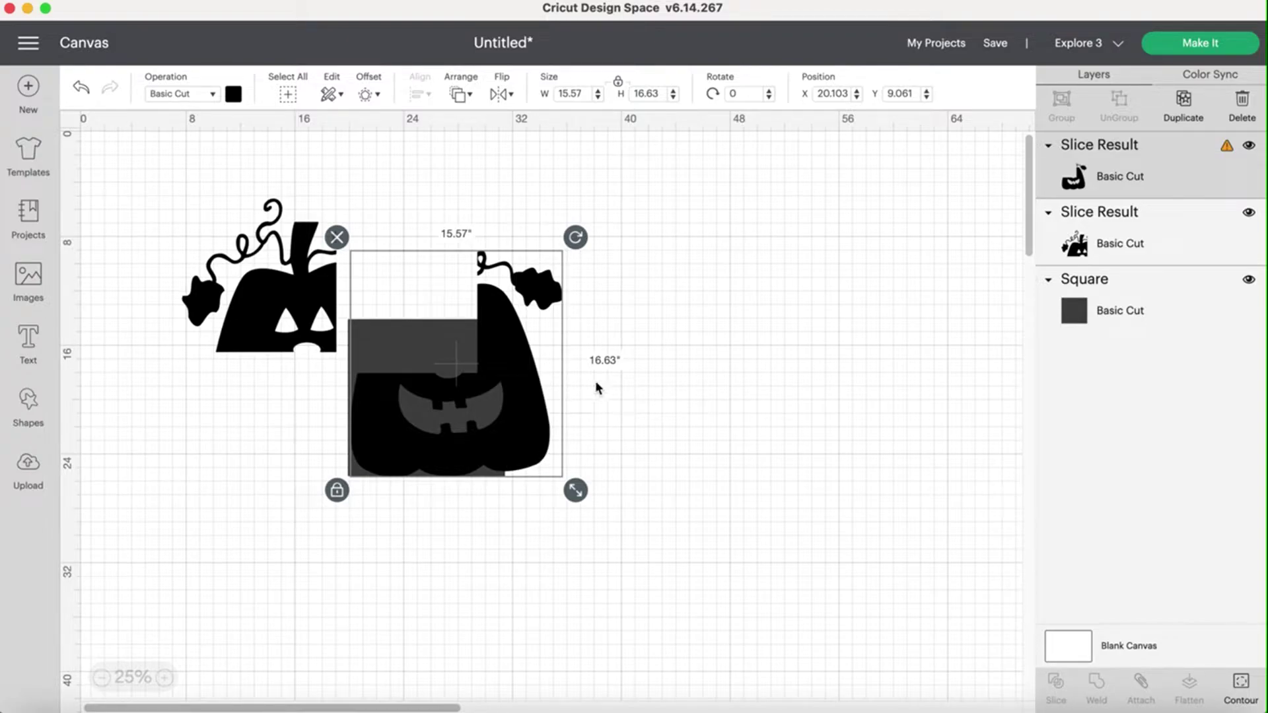
pyautogui.click(635, 400)
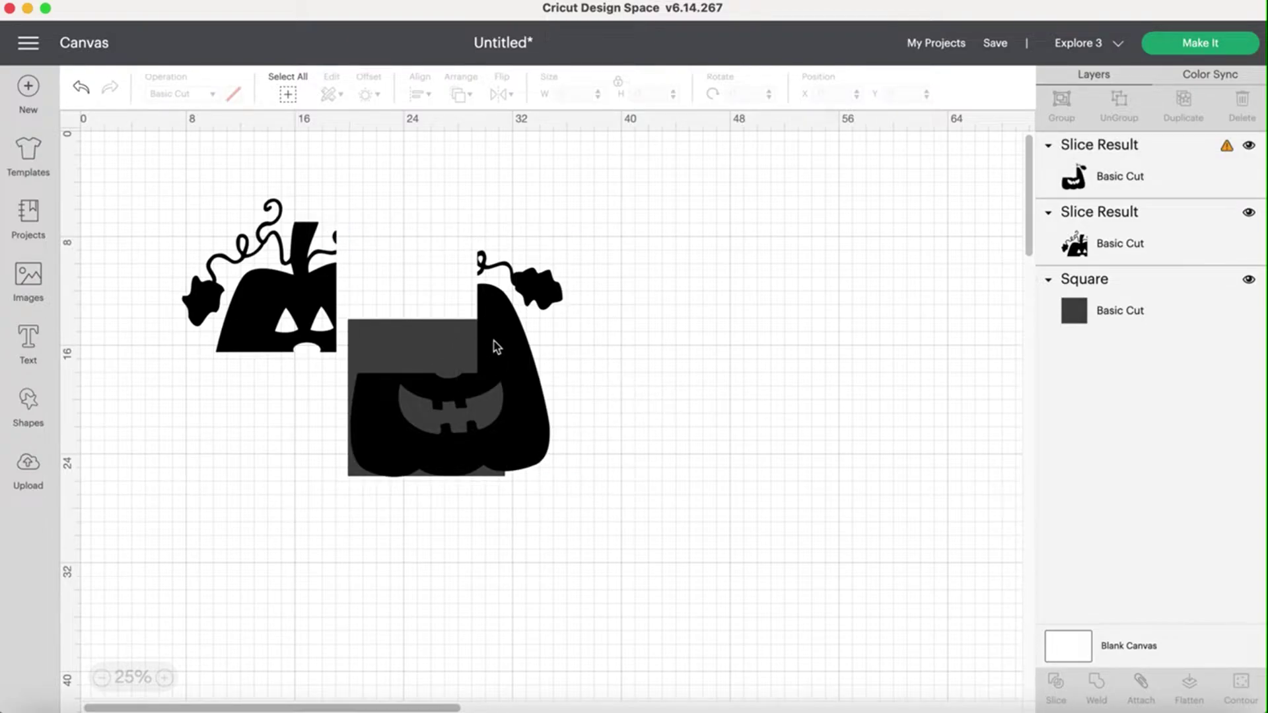
pyautogui.moveTo(602, 536); pyautogui.dragTo(433, 305)
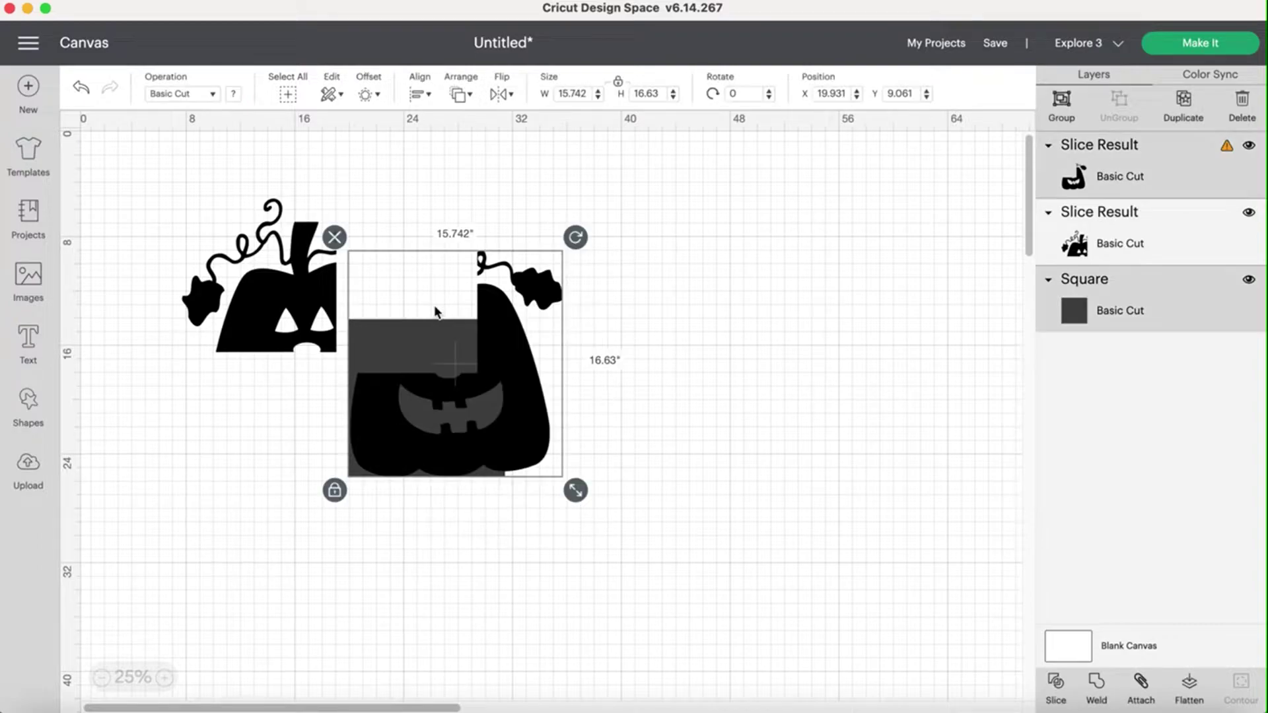
pyautogui.click(1055, 697)
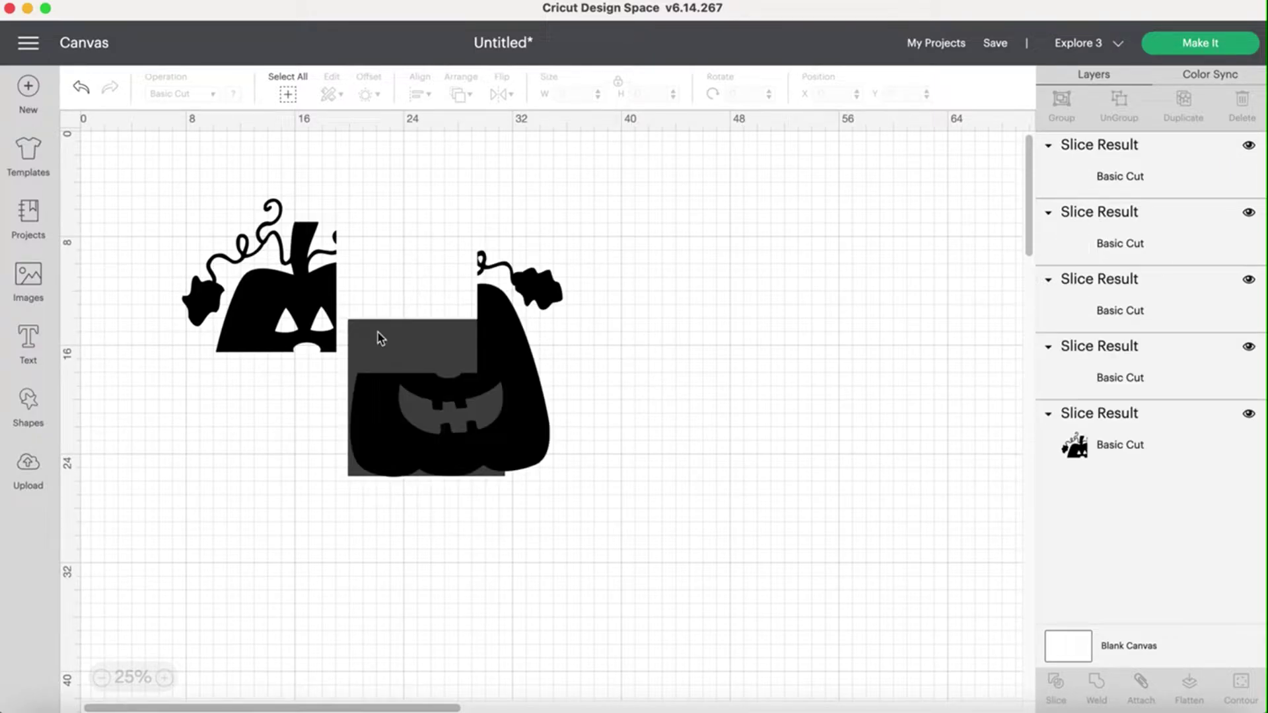
# Pull the right strip and face piece away from the leftover square piece.
pyautogui.moveTo(527, 390); pyautogui.dragTo(680, 407)
pyautogui.moveTo(458, 410); pyautogui.dragTo(553, 508)
pyautogui.click(627, 548)
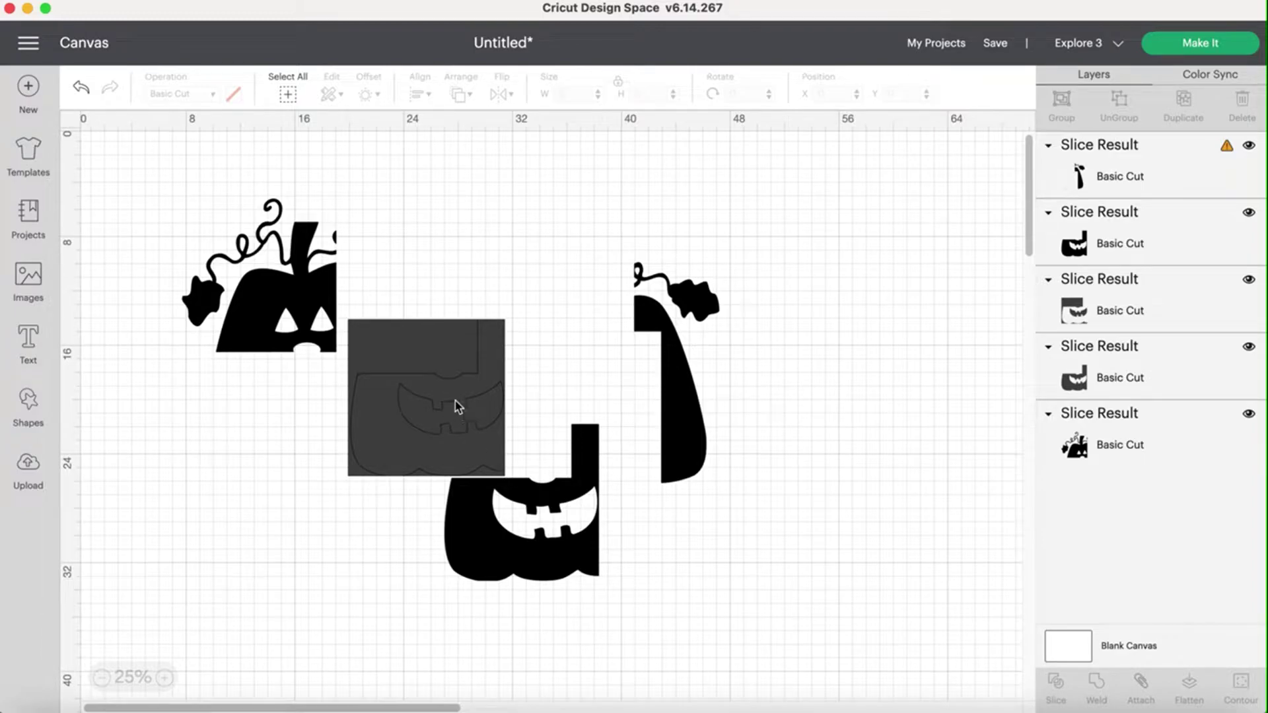
# Delete the two grey leftover pieces and fit the face piece against the top-left piece.
pyautogui.moveTo(455, 405); pyautogui.dragTo(471, 342)
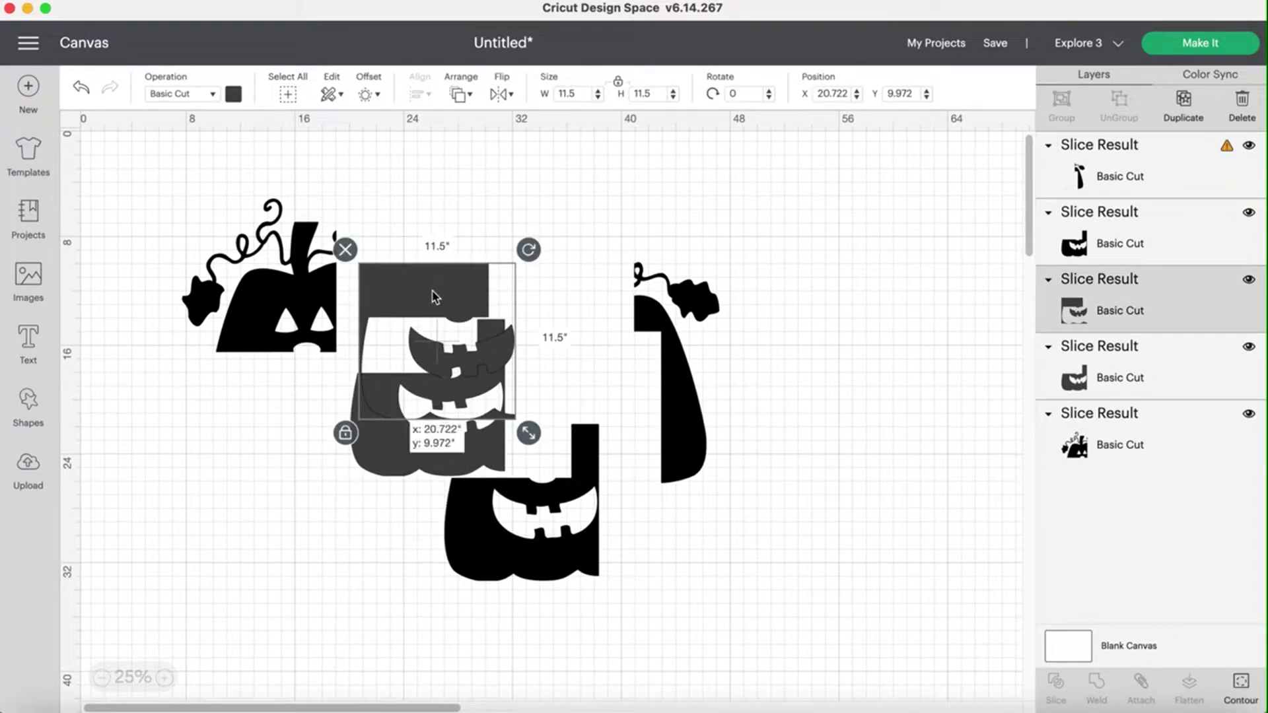
pyautogui.press('Delete')
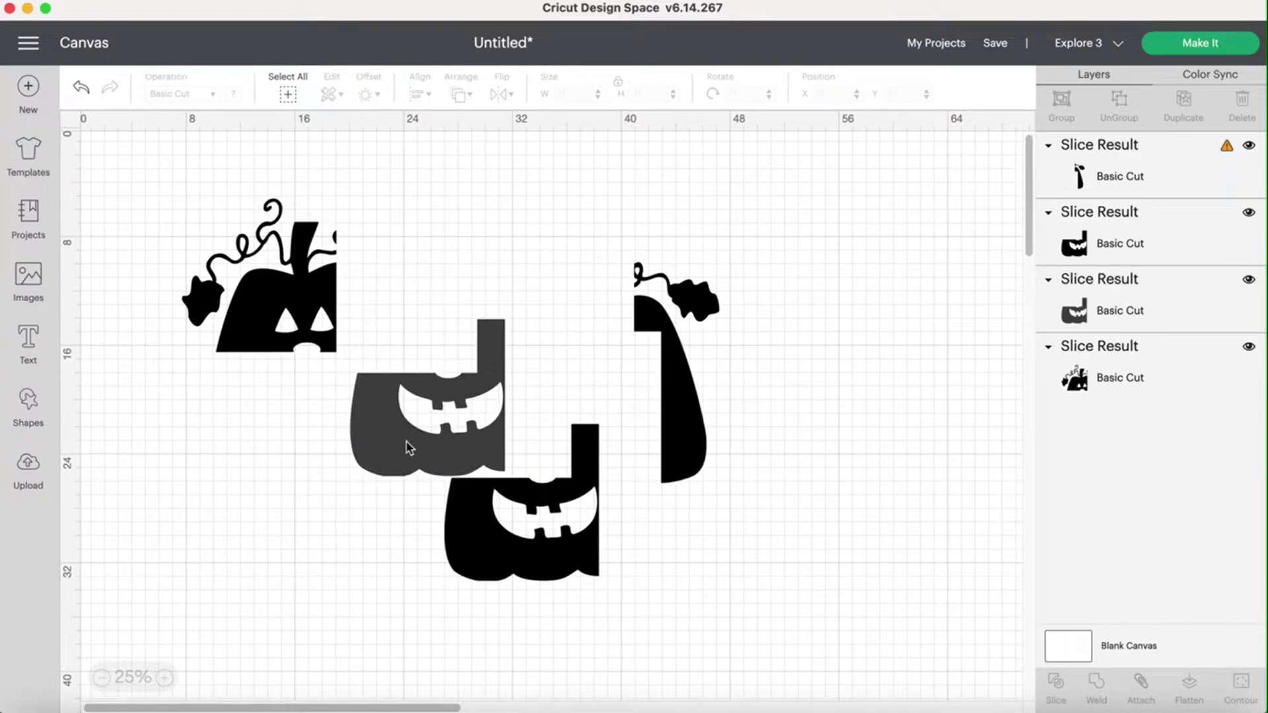
pyautogui.click(407, 447)
pyautogui.press('Delete')
pyautogui.moveTo(565, 552); pyautogui.dragTo(506, 463)
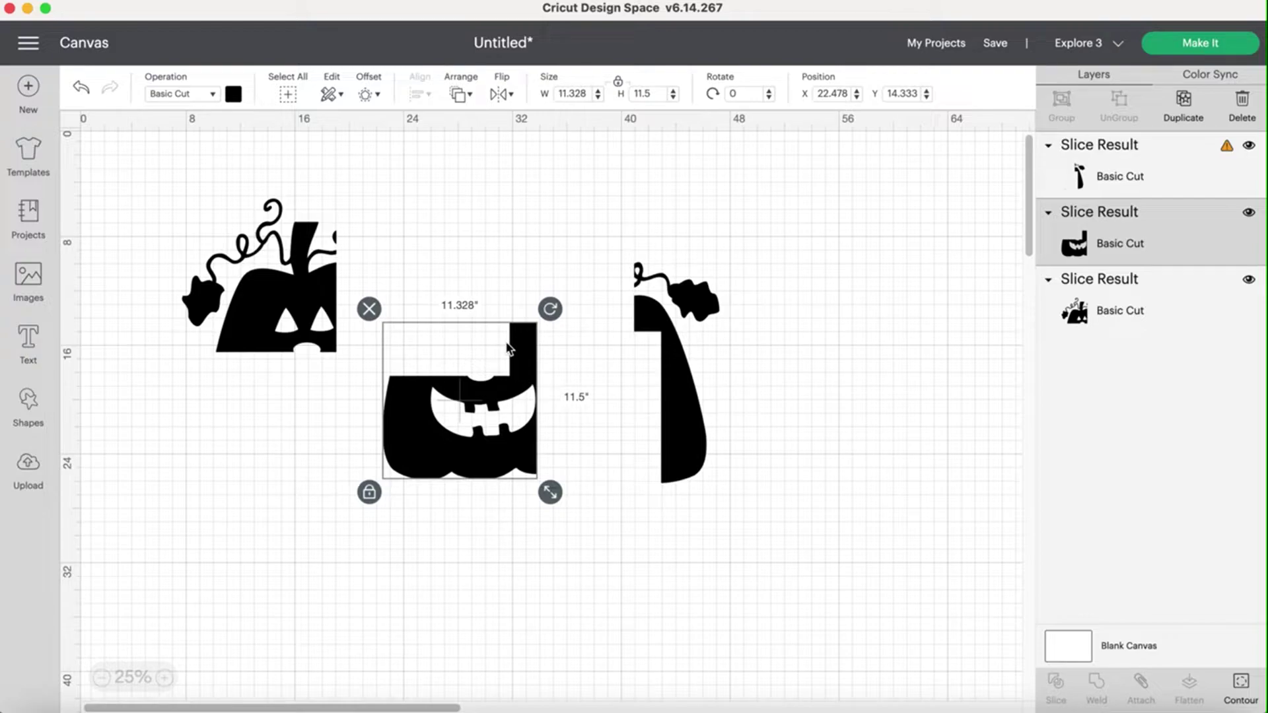
pyautogui.moveTo(509, 467); pyautogui.dragTo(337, 444)
pyautogui.click(616, 419)
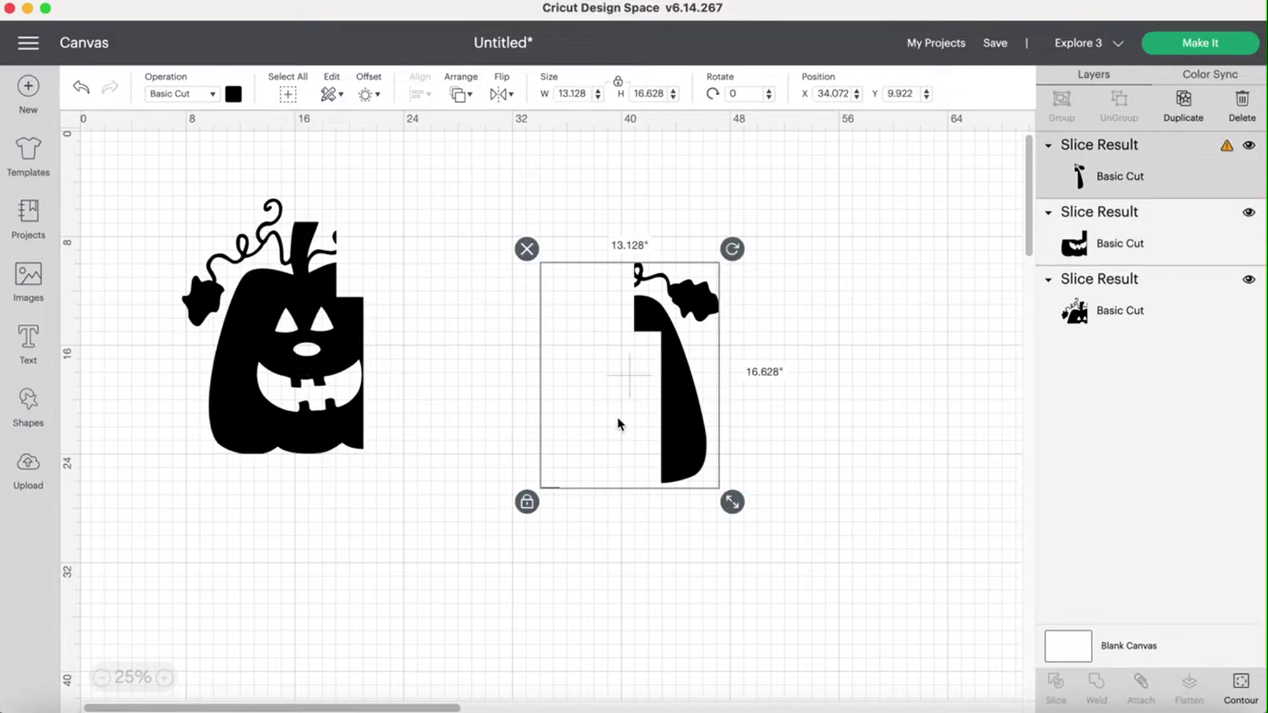
pyautogui.click(679, 520)
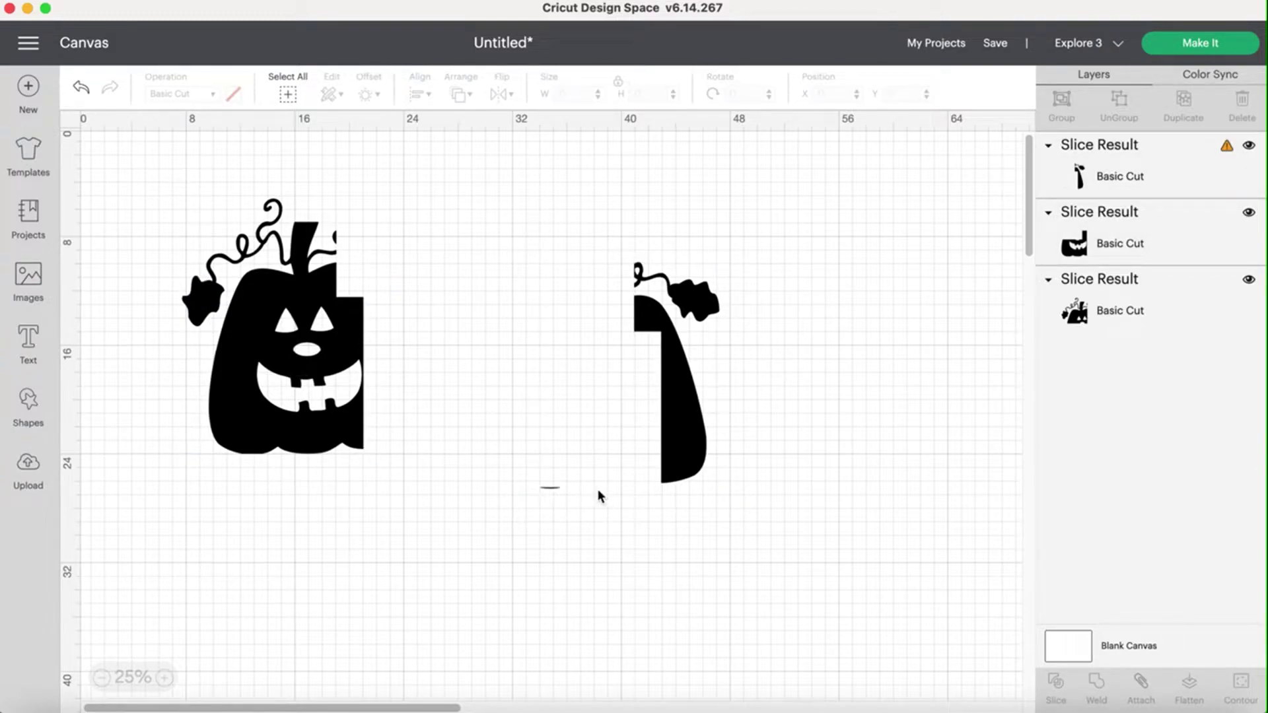
# Undo eight times to reverse the slice and restore the whole square.
pyautogui.click(82, 88)
pyautogui.click(82, 88)
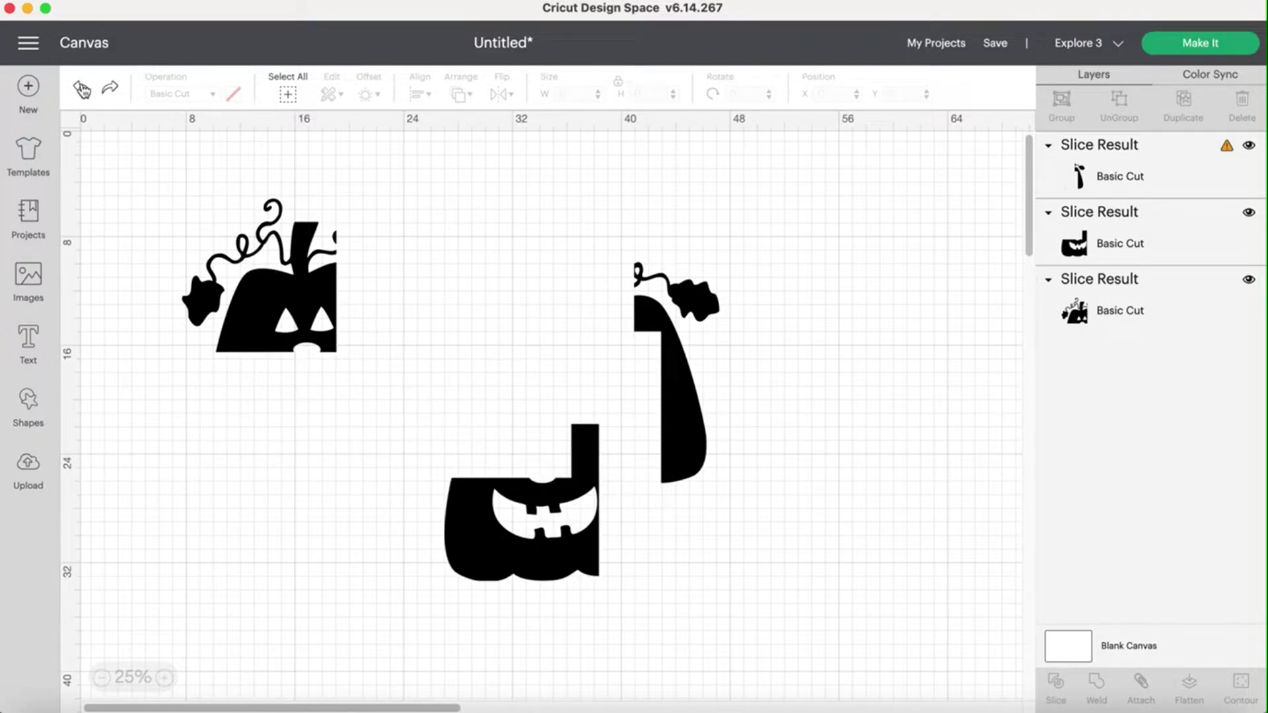
pyautogui.click(82, 88)
pyautogui.click(82, 88)
pyautogui.click(82, 87)
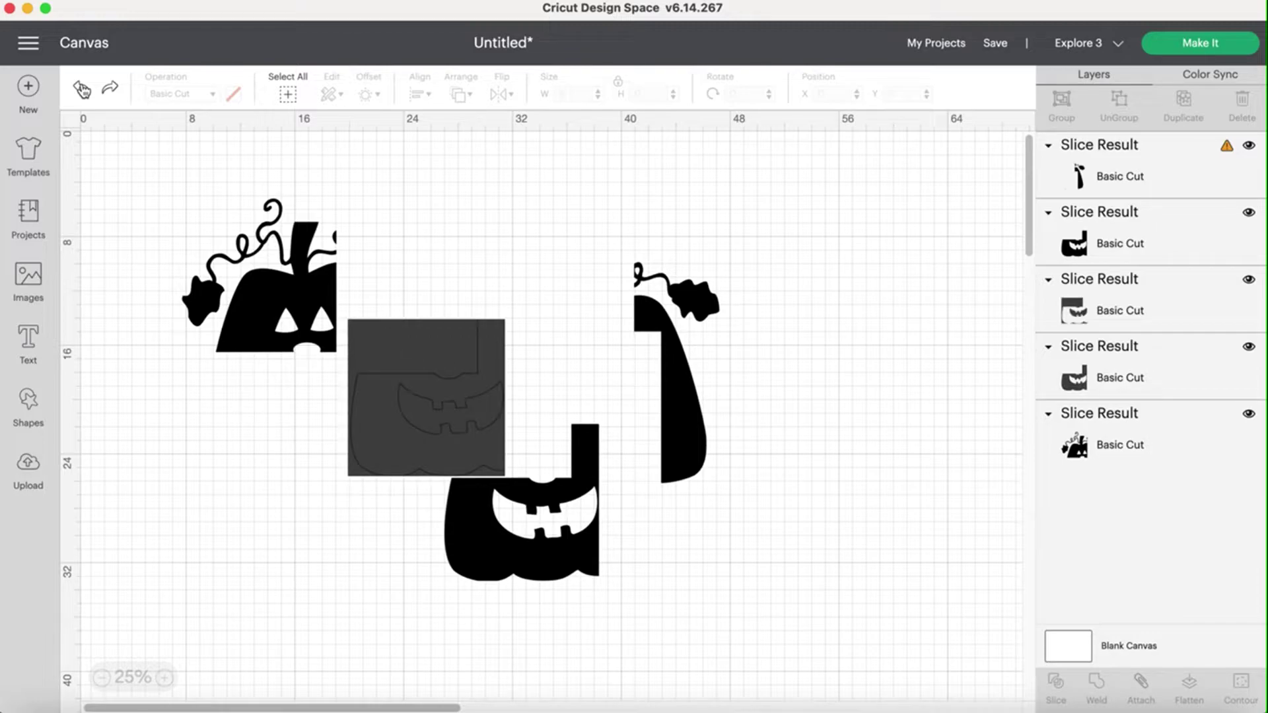
pyautogui.click(82, 88)
pyautogui.click(82, 88)
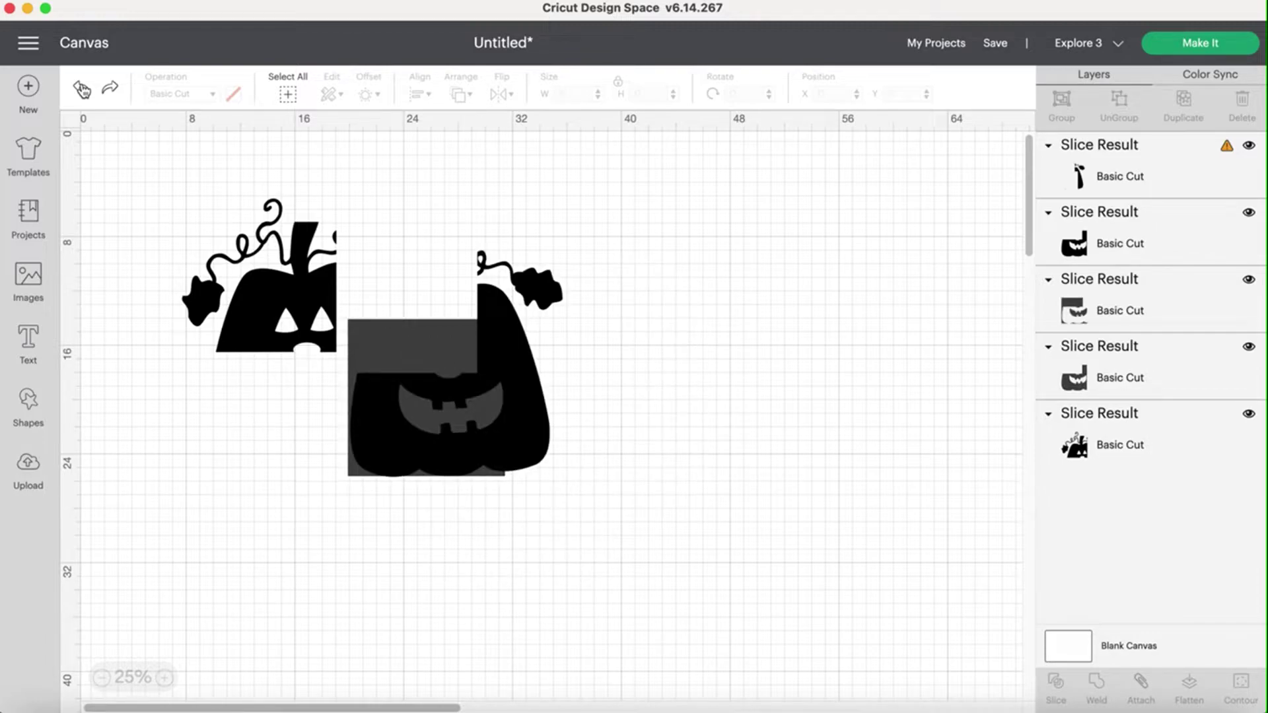
pyautogui.click(82, 88)
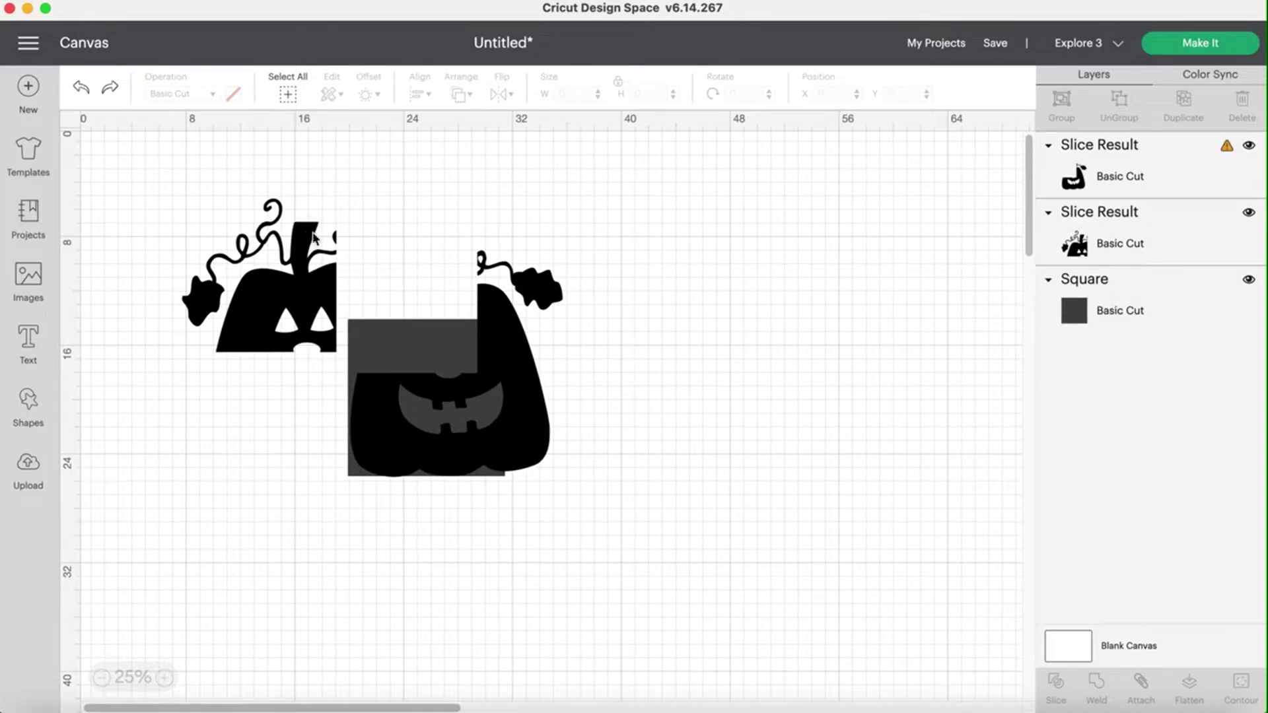
# Nudge the larger pumpkin piece slightly upward over the square.
pyautogui.click(441, 350)
pyautogui.click(516, 347)
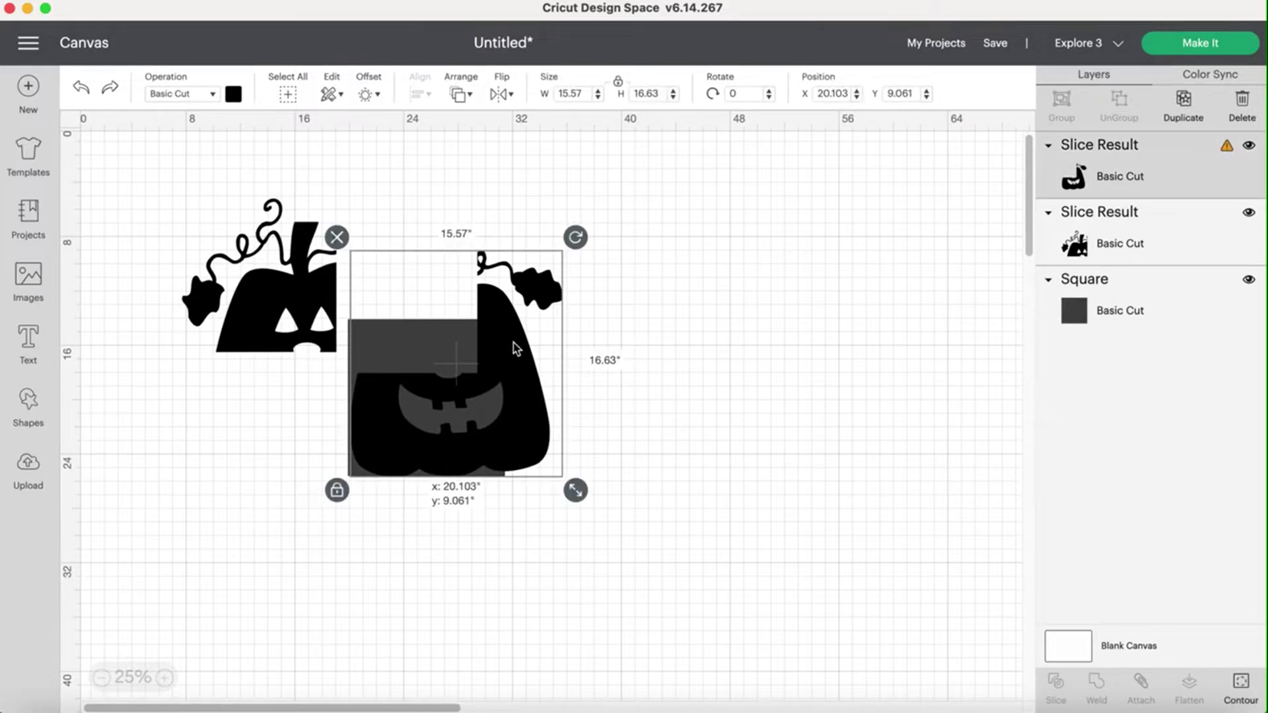
pyautogui.moveTo(516, 348); pyautogui.dragTo(513, 341)
pyautogui.click(474, 596)
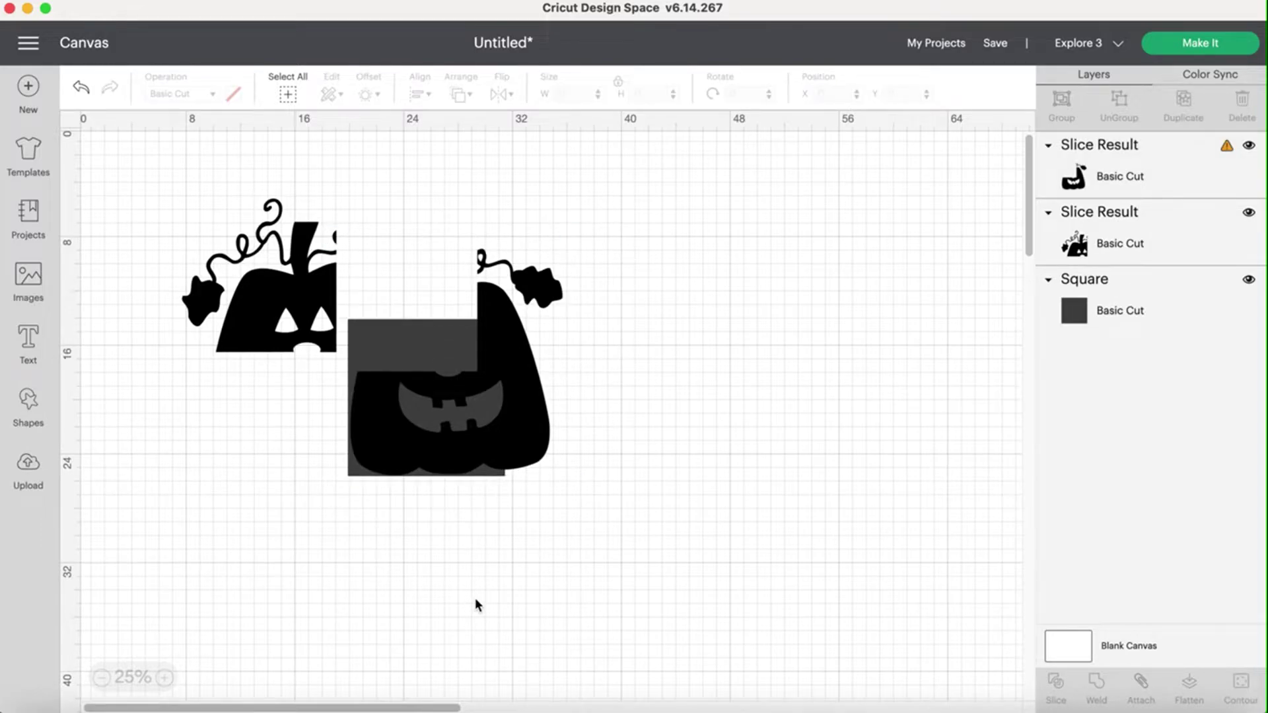
pyautogui.click(533, 410)
pyautogui.moveTo(534, 410); pyautogui.dragTo(536, 414)
pyautogui.click(485, 541)
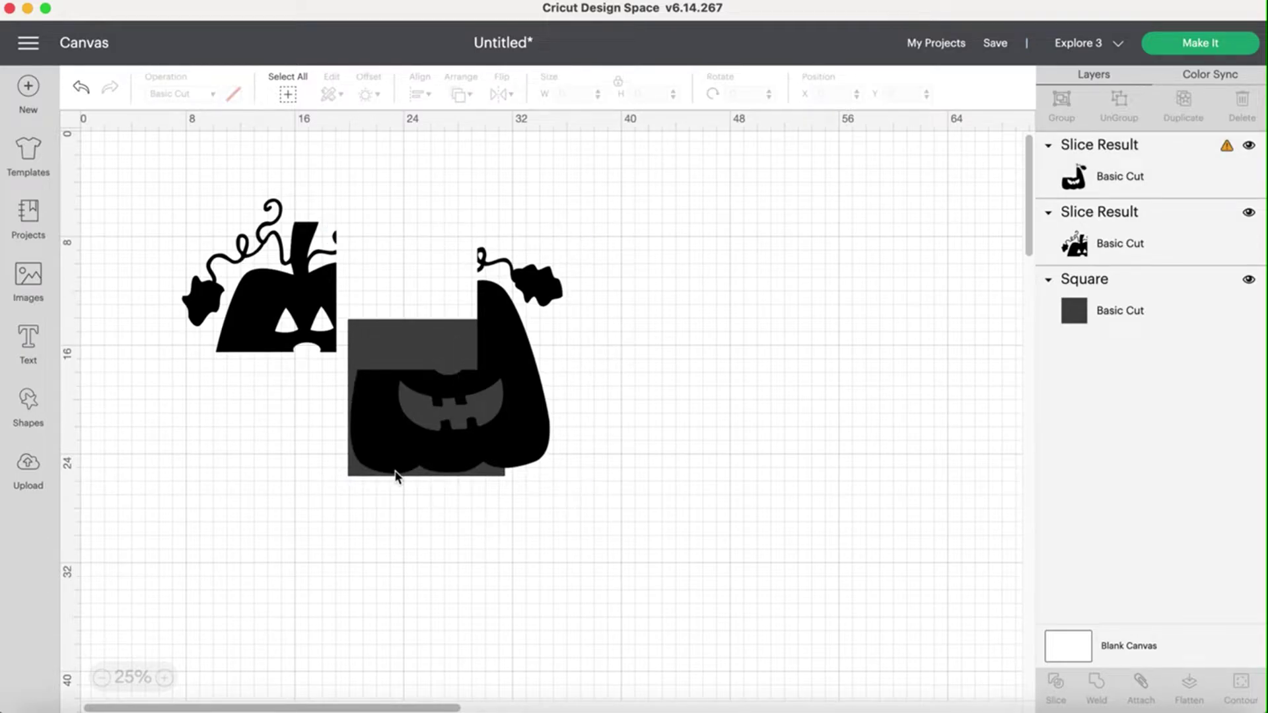
# Select the pumpkin piece with the square and Slice them again.
pyautogui.moveTo(563, 548); pyautogui.dragTo(390, 271)
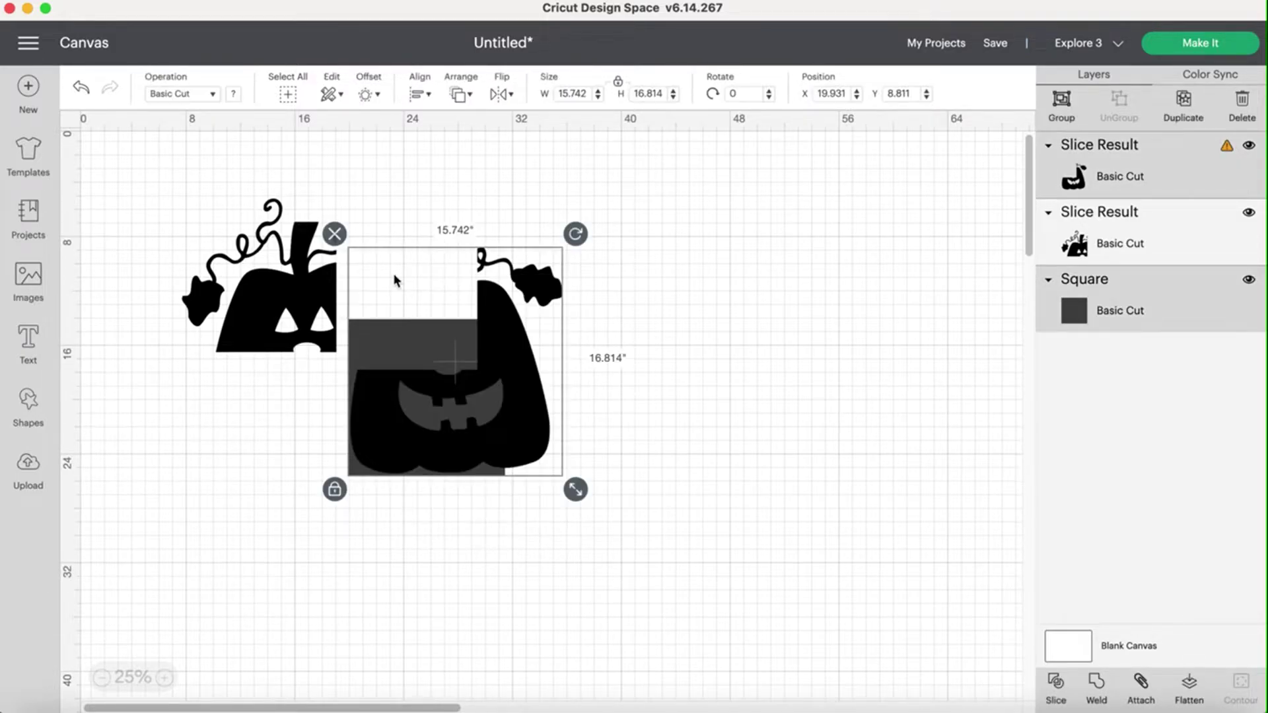
pyautogui.click(1054, 693)
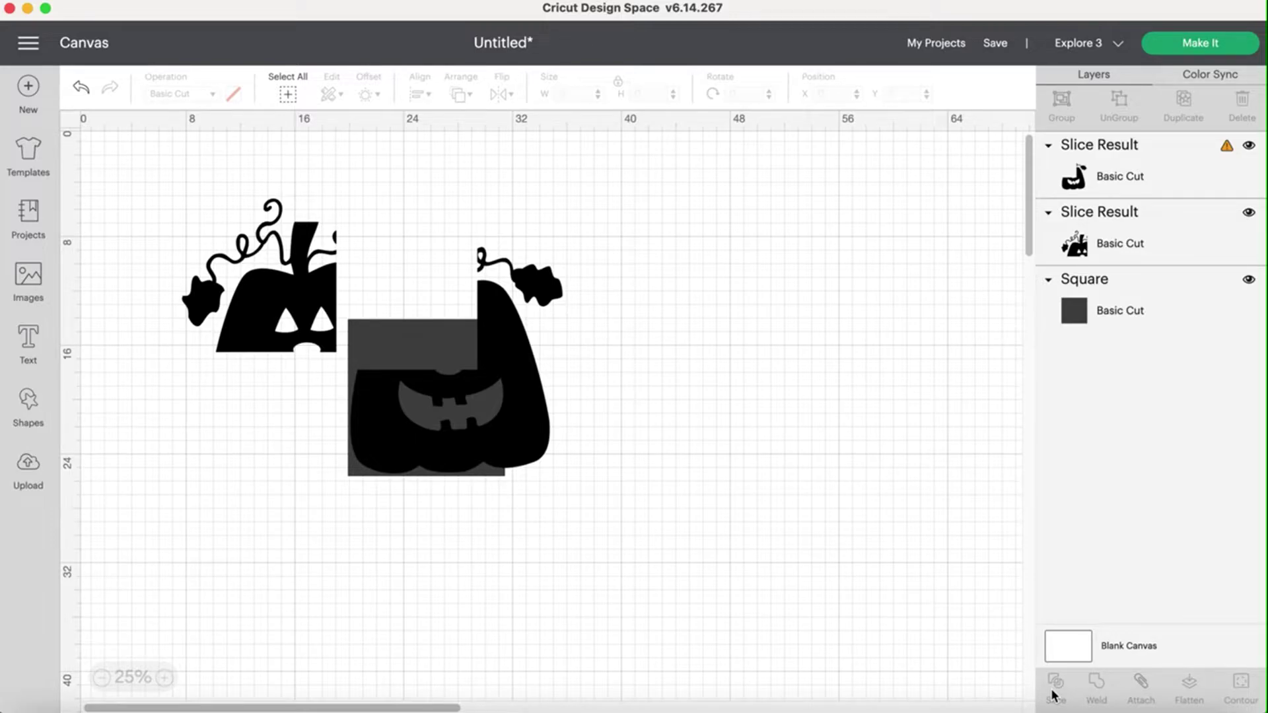
pyautogui.click(1054, 693)
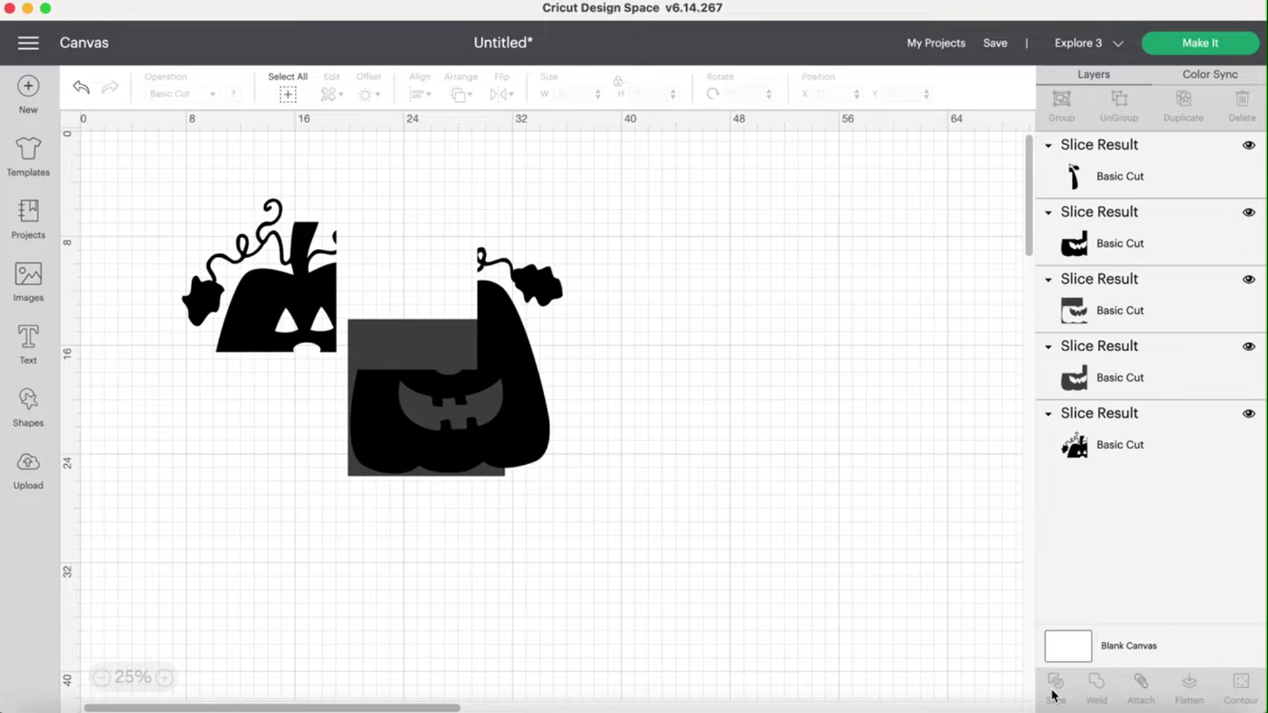
pyautogui.click(1114, 374)
# Delete the two leftover slice pieces and fit the mouth piece against the left pumpkin piece.
pyautogui.press('Delete')
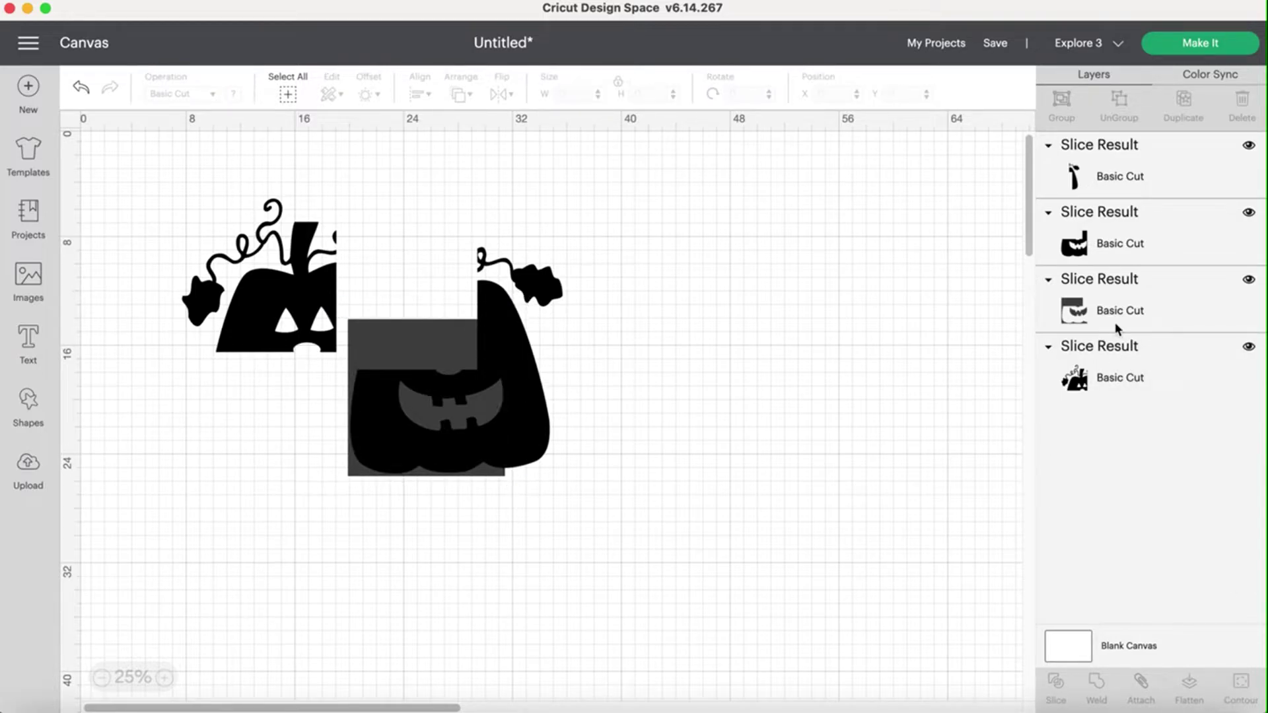
pyautogui.click(1113, 304)
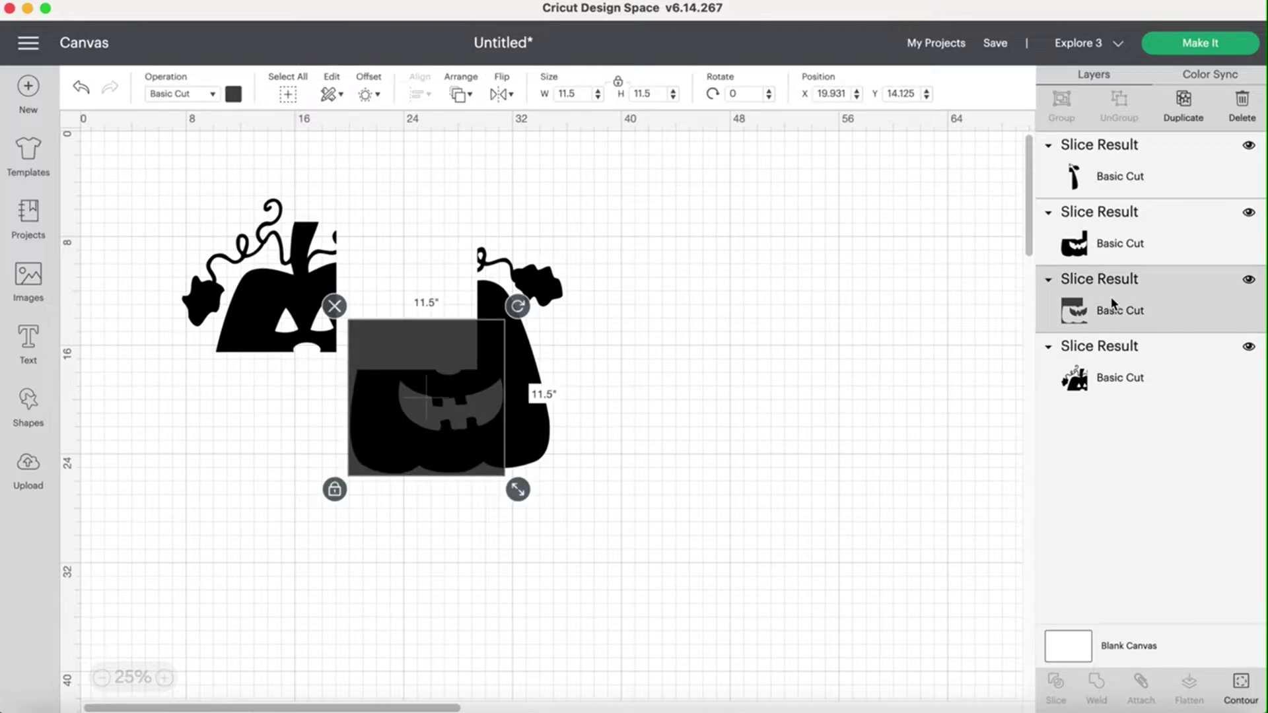
pyautogui.press('Delete')
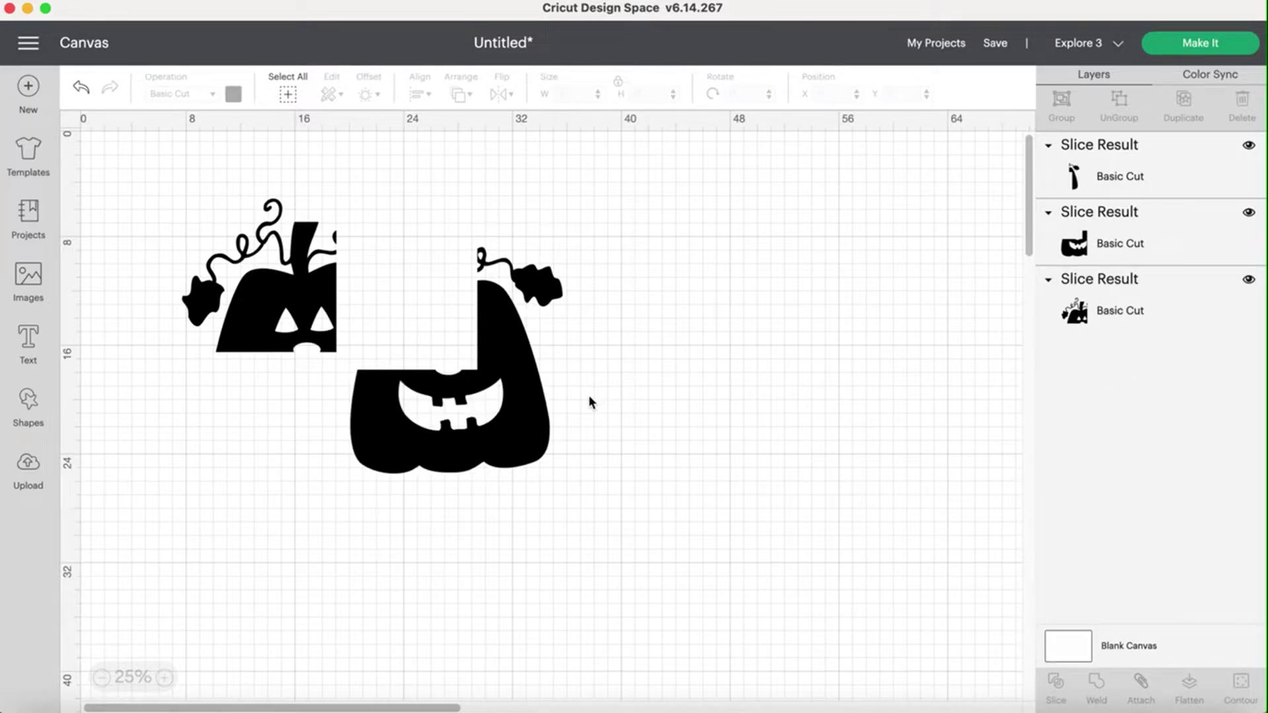
pyautogui.moveTo(418, 422); pyautogui.dragTo(306, 394)
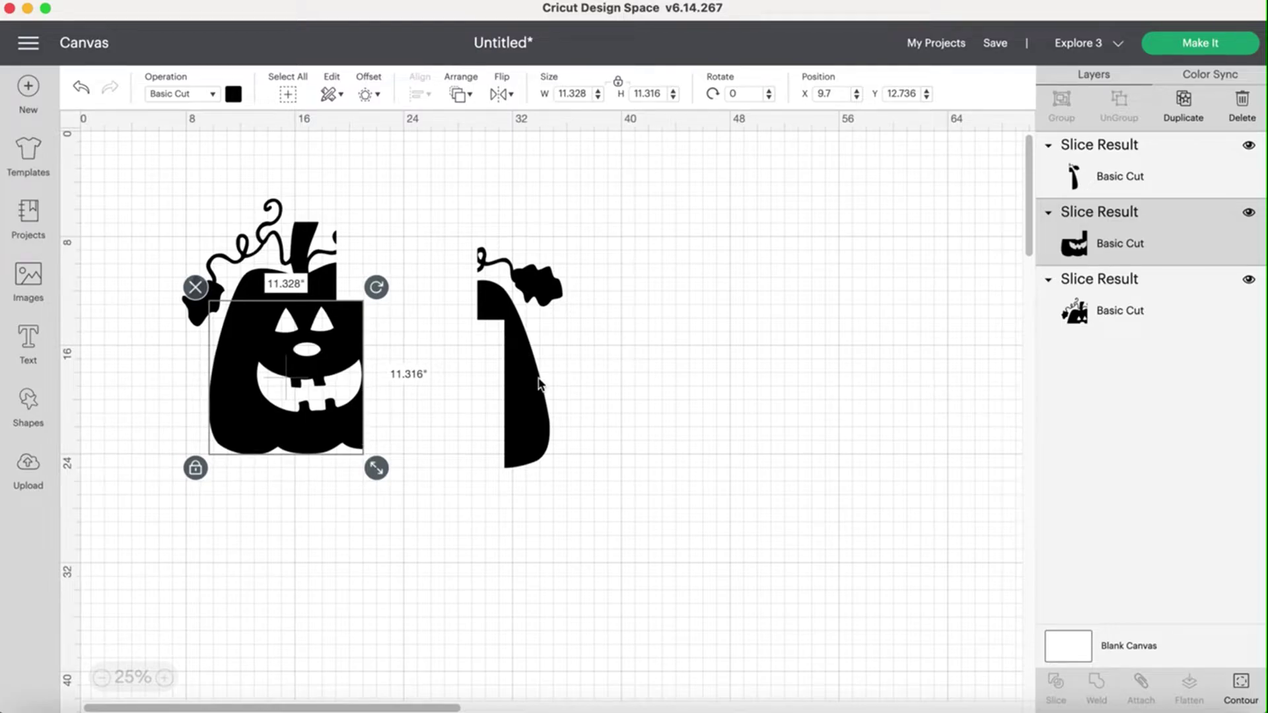
pyautogui.click(523, 395)
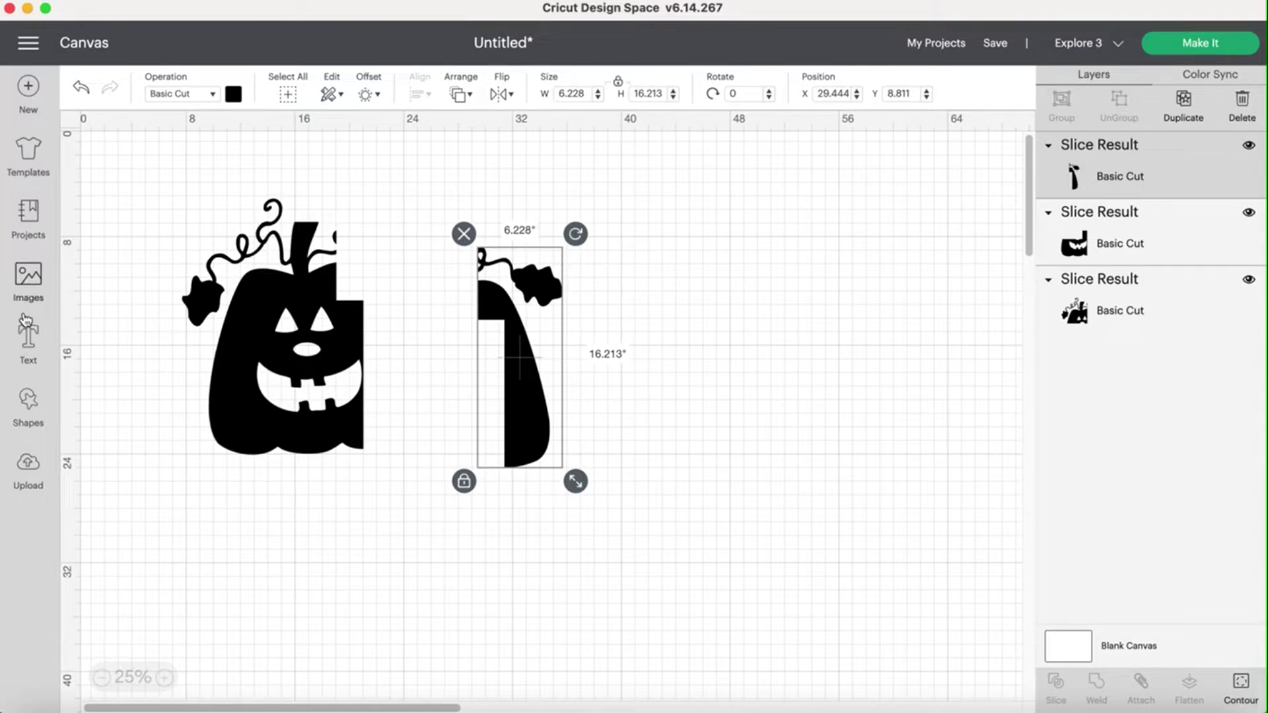
# Add another square from Shapes and set its width to 11.5 inches.
pyautogui.click(32, 404)
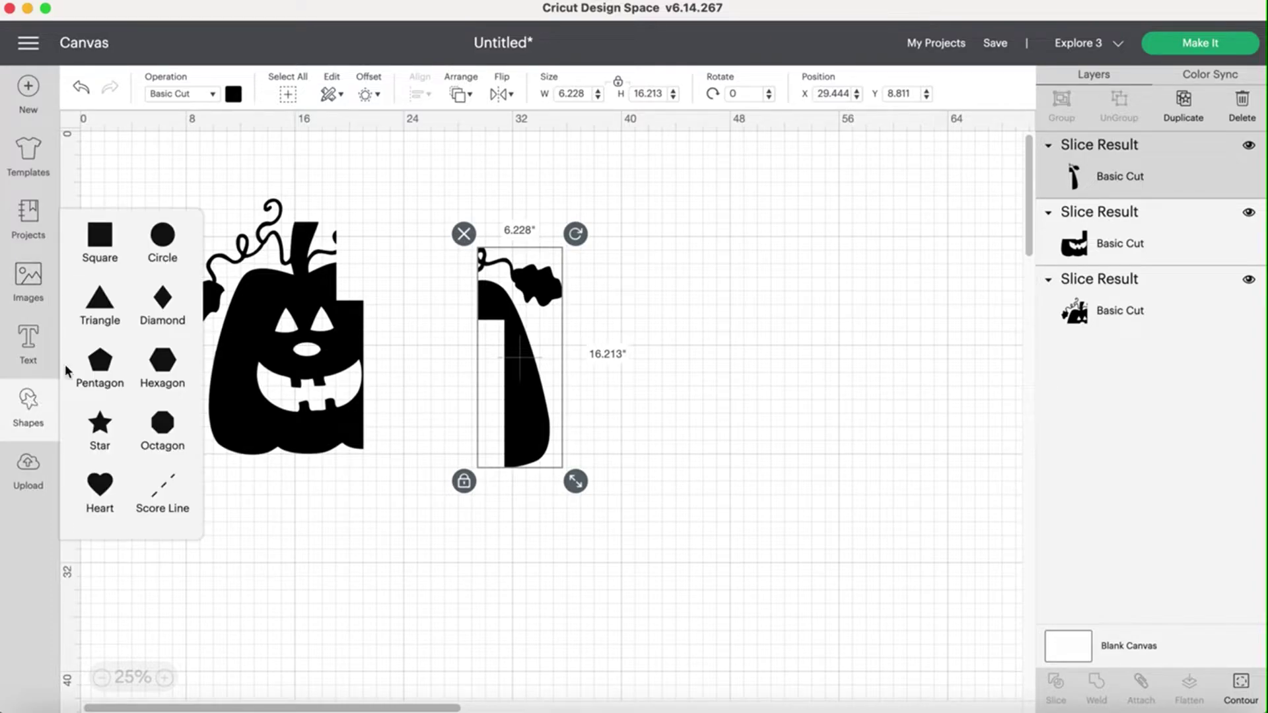
pyautogui.click(100, 239)
pyautogui.click(585, 97)
pyautogui.doubleClick(586, 97)
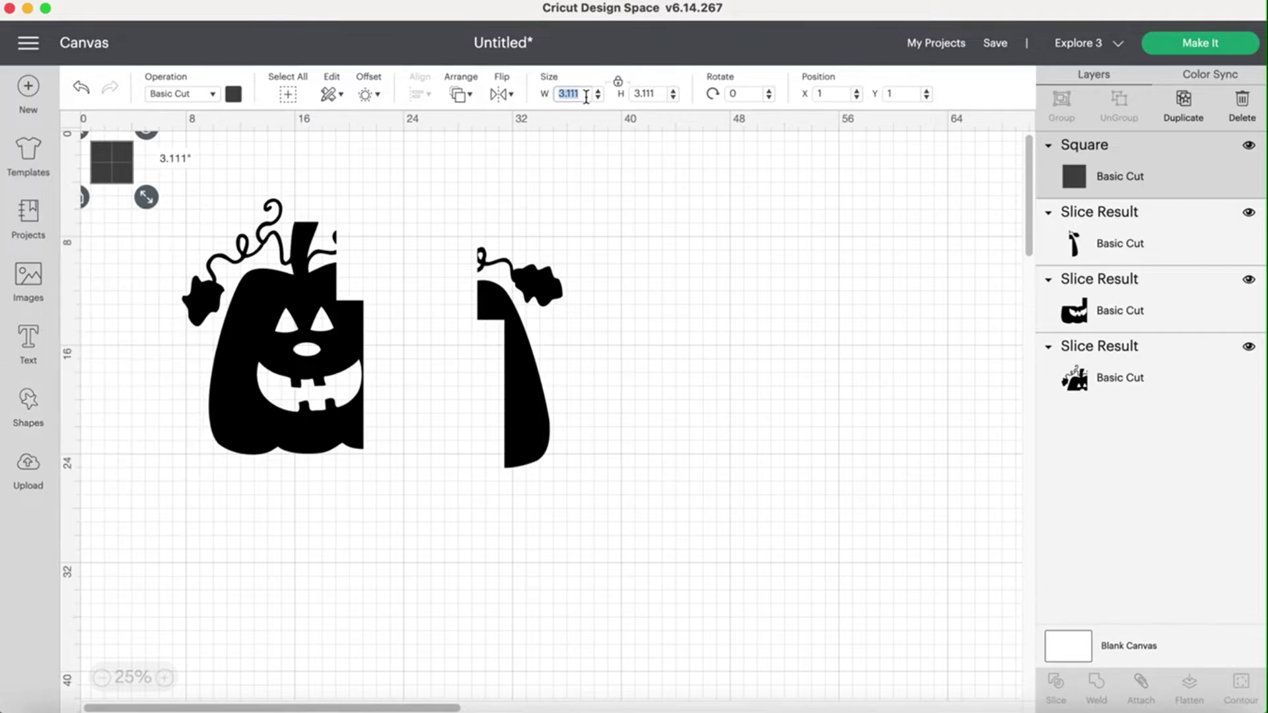
pyautogui.write('11.5')
pyautogui.press('Return')
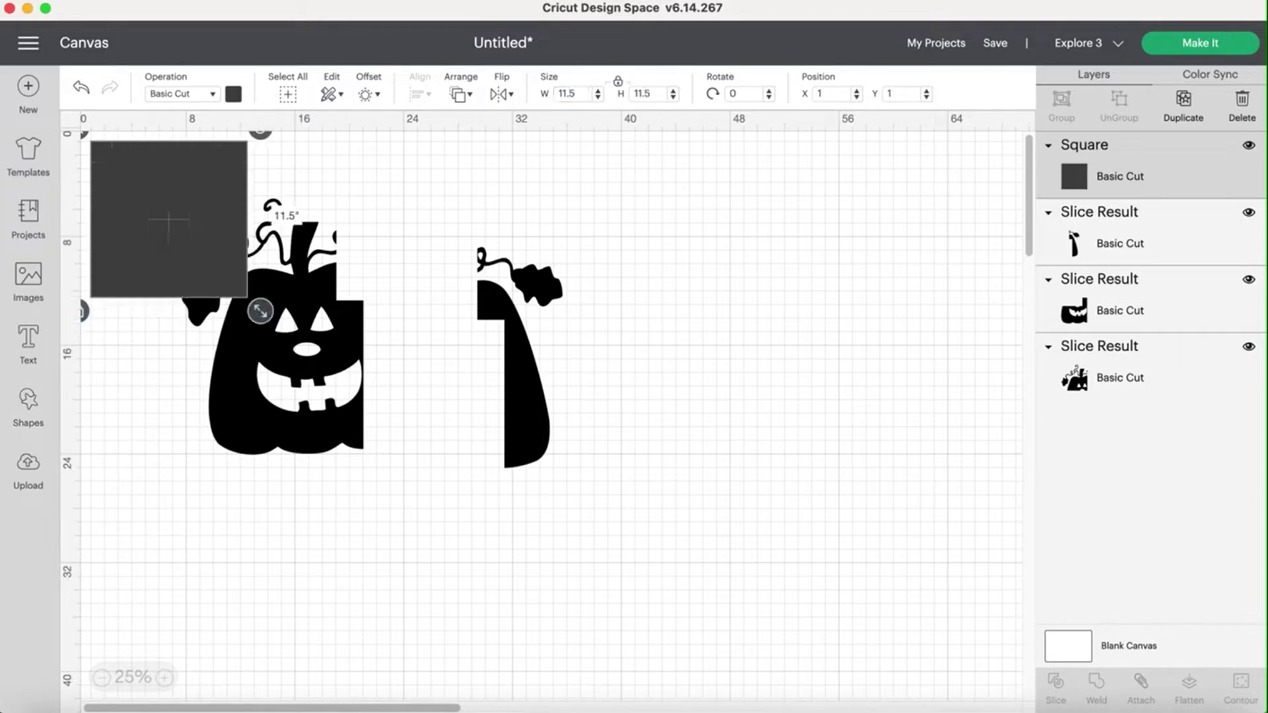
# Place the square behind the right pumpkin piece, select both, and Slice.
pyautogui.moveTo(216, 189); pyautogui.dragTo(609, 367)
pyautogui.rightClick(633, 269)
pyautogui.click(663, 254)
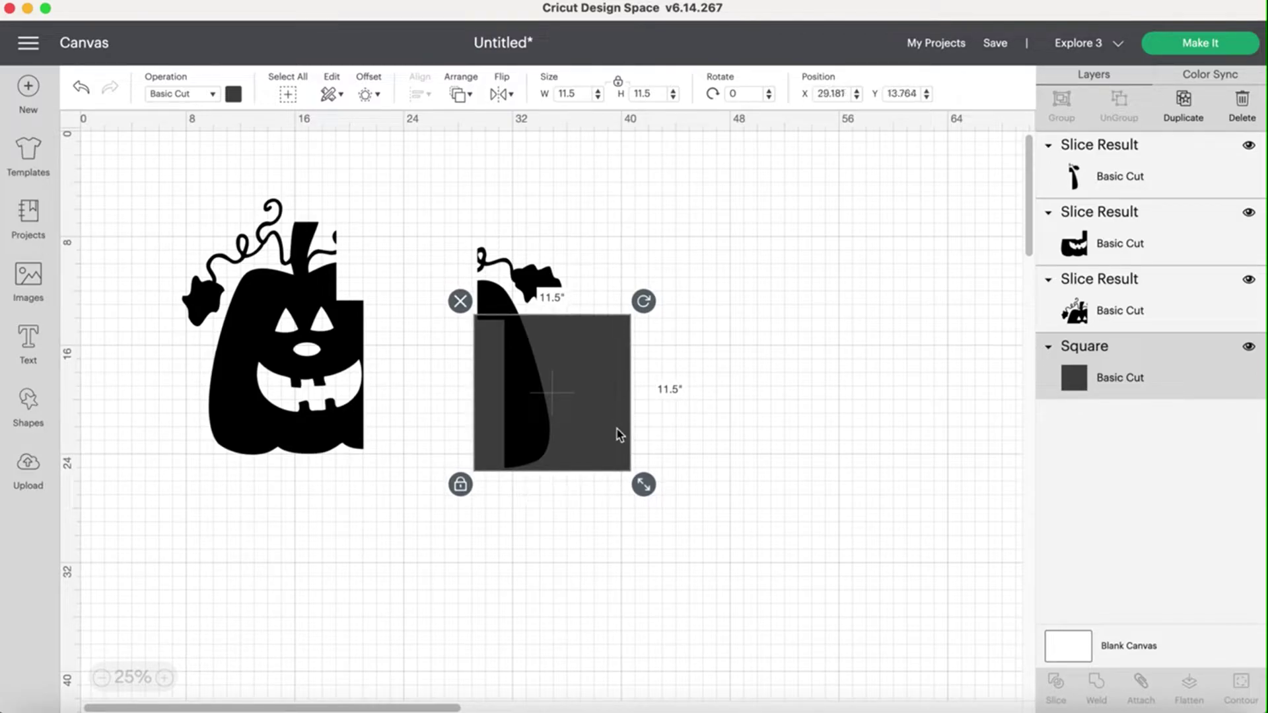
pyautogui.click(623, 569)
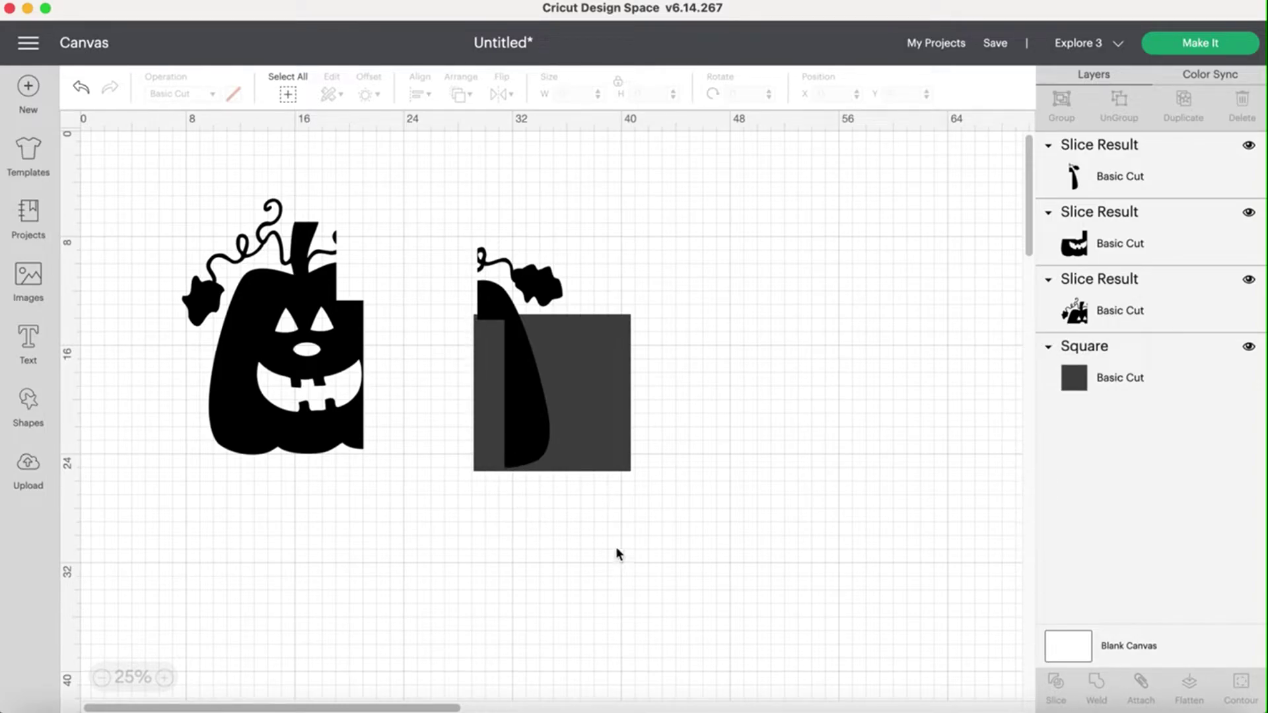
pyautogui.moveTo(619, 551); pyautogui.dragTo(444, 227)
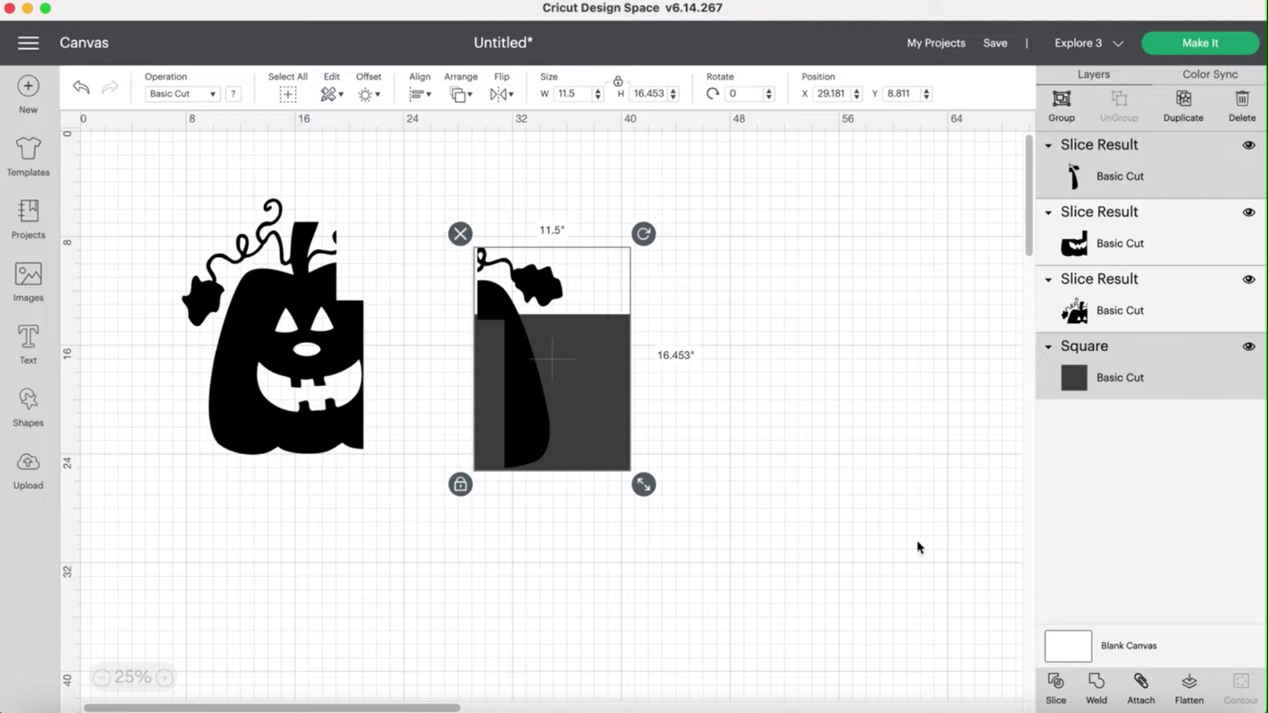
pyautogui.click(1057, 687)
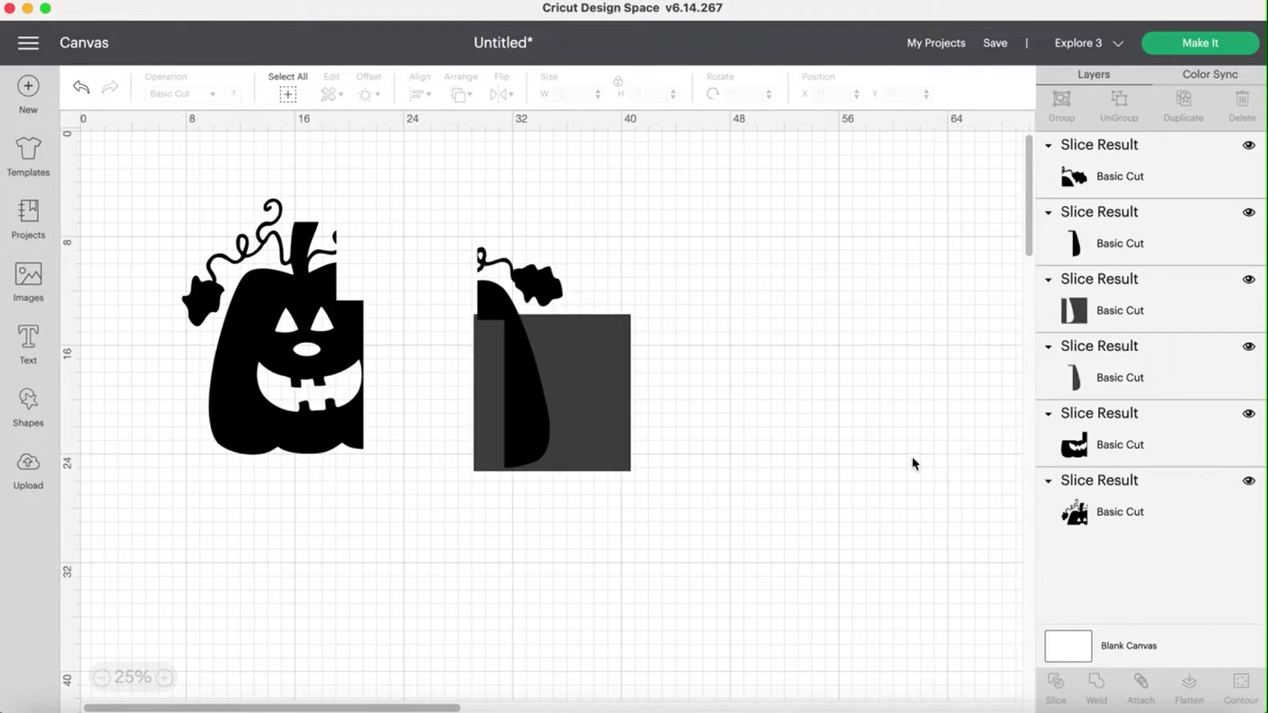
# Delete the leftover square slice and the thin leftover slice.
pyautogui.click(1110, 309)
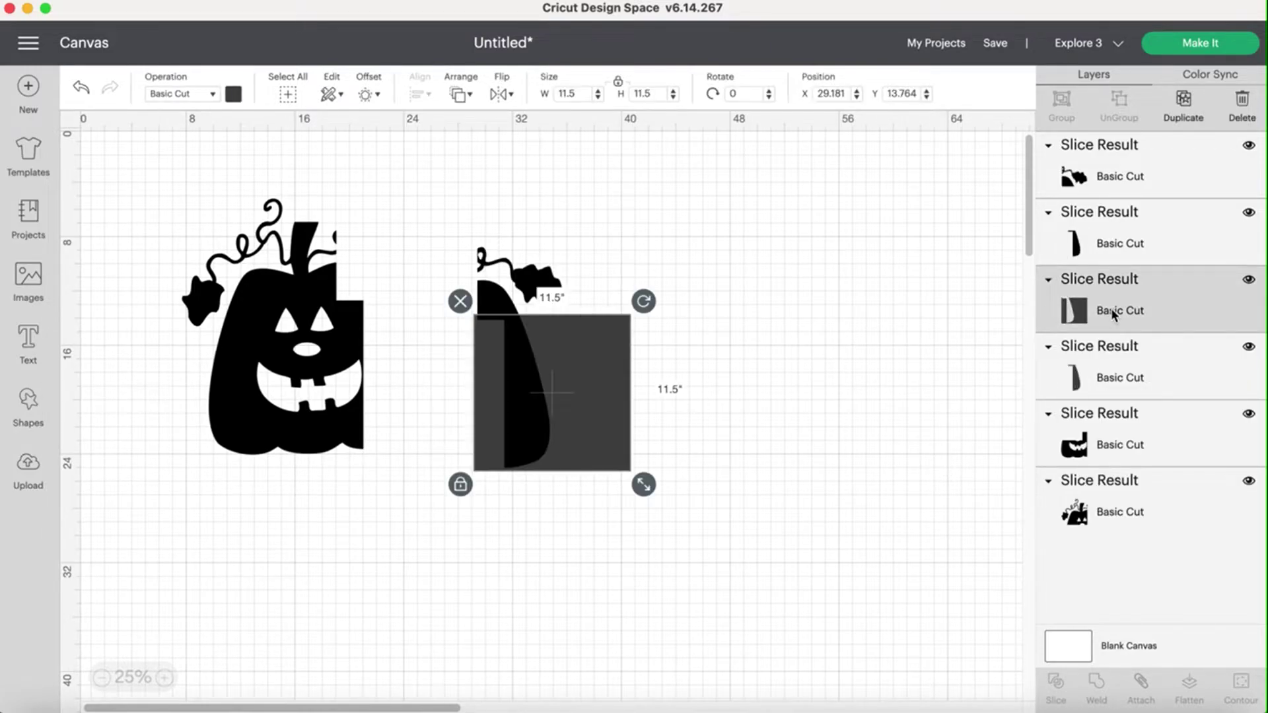
pyautogui.press('Delete')
pyautogui.click(1110, 309)
pyautogui.press('Delete')
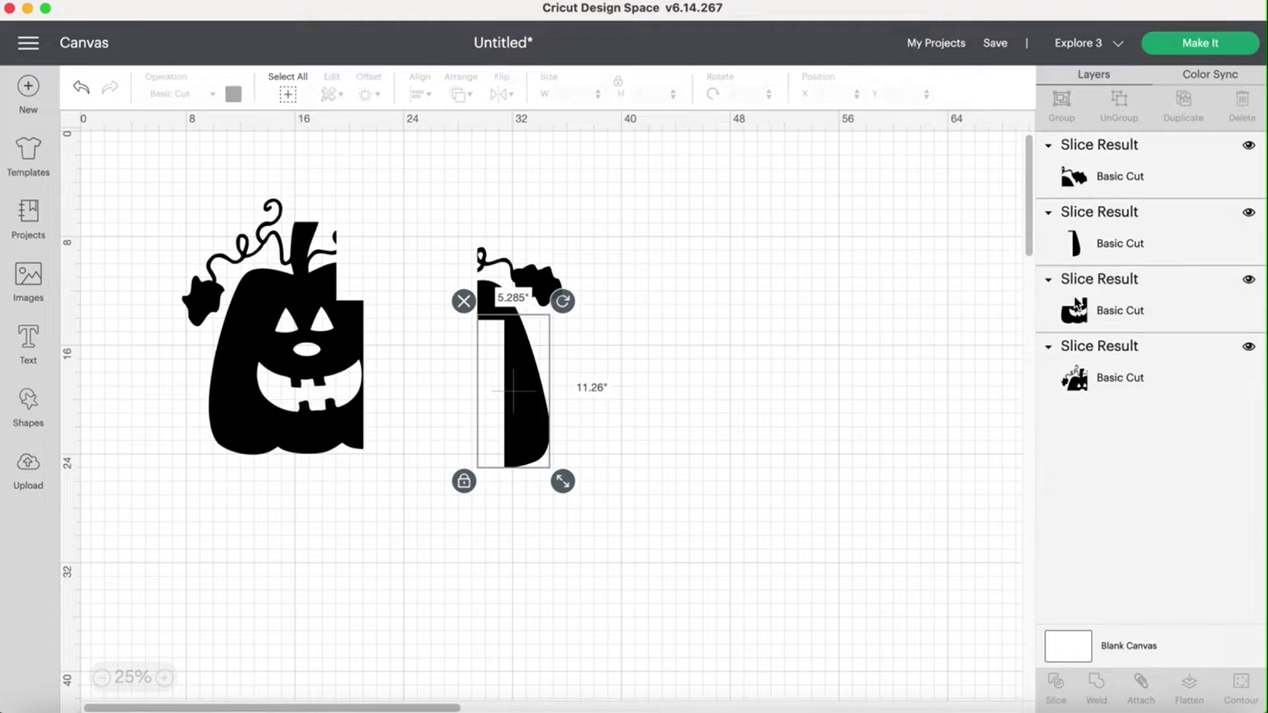
# Move the right body piece and the leaf-and-vine piece back onto the pumpkin.
pyautogui.click(524, 432)
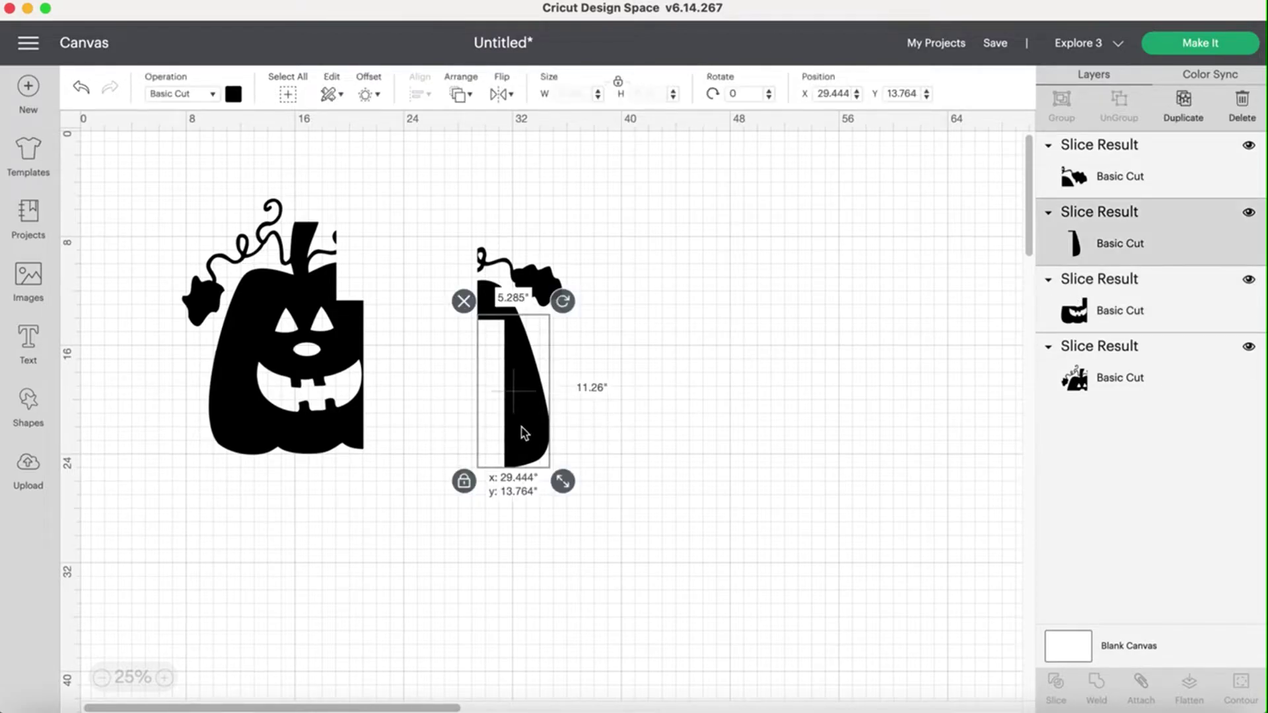
pyautogui.moveTo(523, 433); pyautogui.dragTo(381, 408)
pyautogui.click(508, 277)
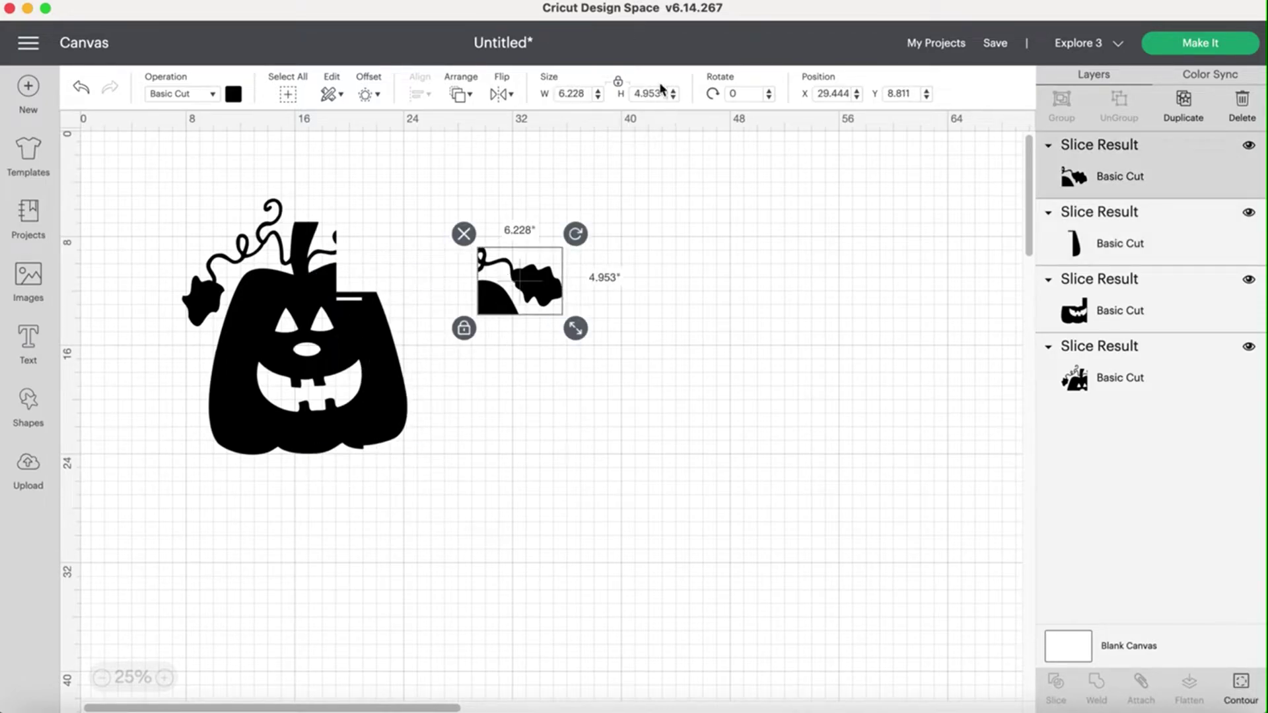
pyautogui.moveTo(507, 285); pyautogui.dragTo(417, 256)
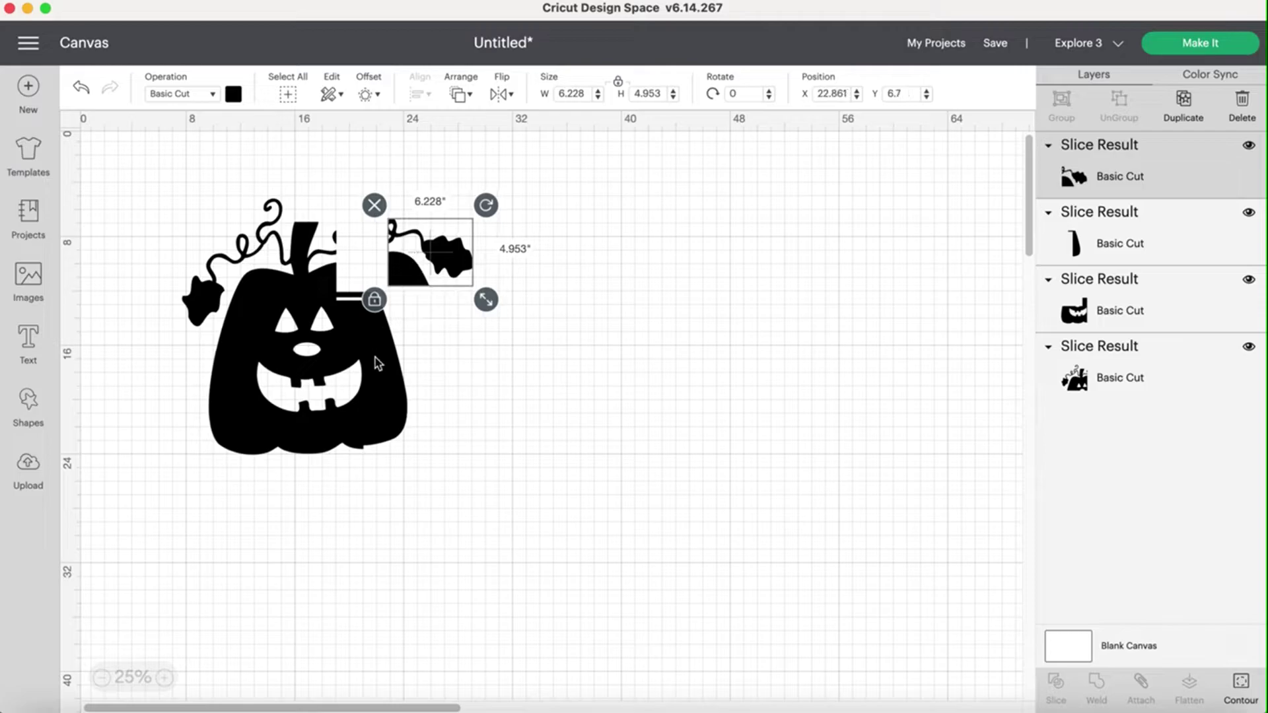
pyautogui.moveTo(378, 363); pyautogui.dragTo(377, 369)
pyautogui.moveTo(414, 268); pyautogui.dragTo(351, 272)
# Zoom to 50% and nudge the leaf and right body pieces into alignment.
pyautogui.click(164, 677)
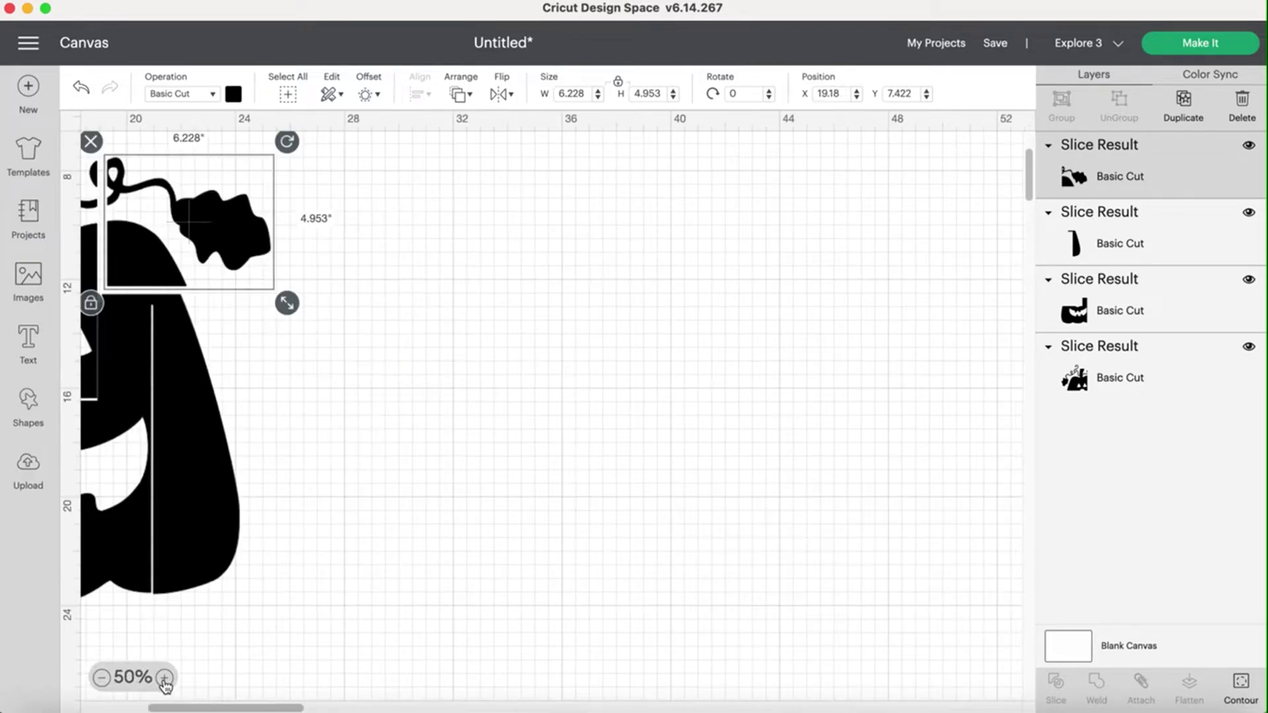
pyautogui.hscroll(-5, 338, 398)
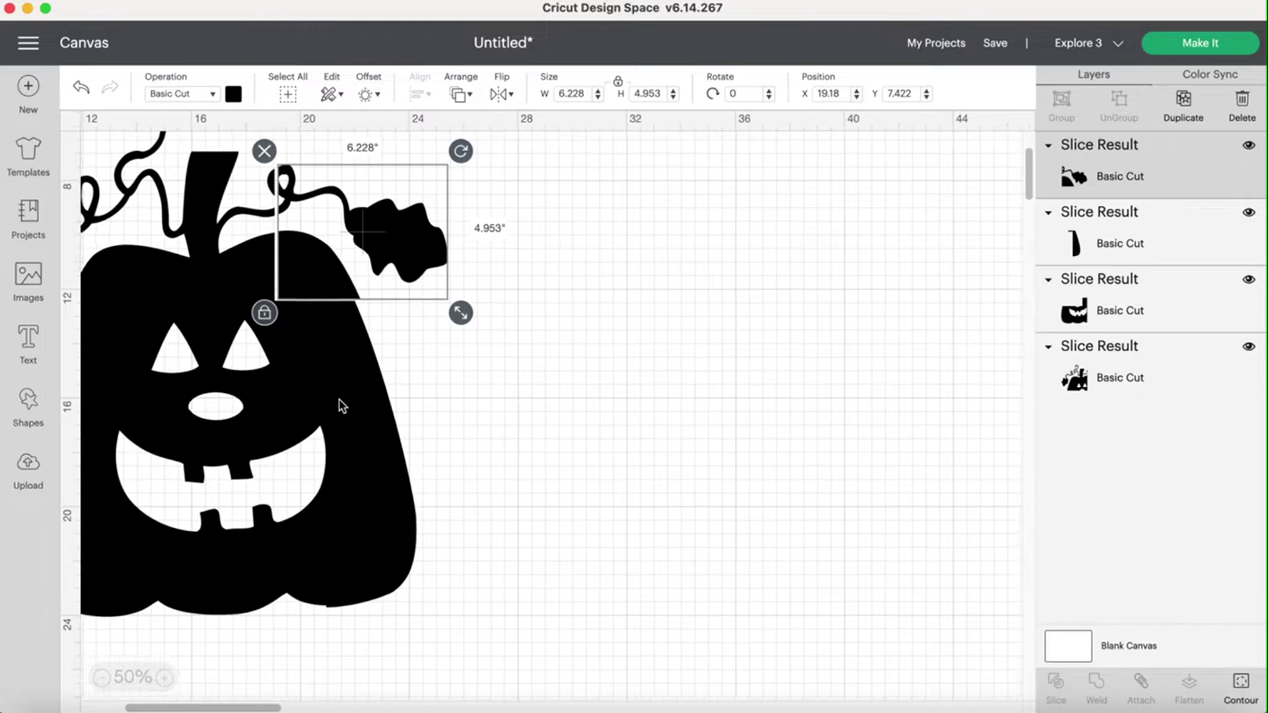
pyautogui.click(502, 376)
pyautogui.moveTo(438, 246); pyautogui.dragTo(437, 250)
pyautogui.click(626, 401)
pyautogui.click(417, 557)
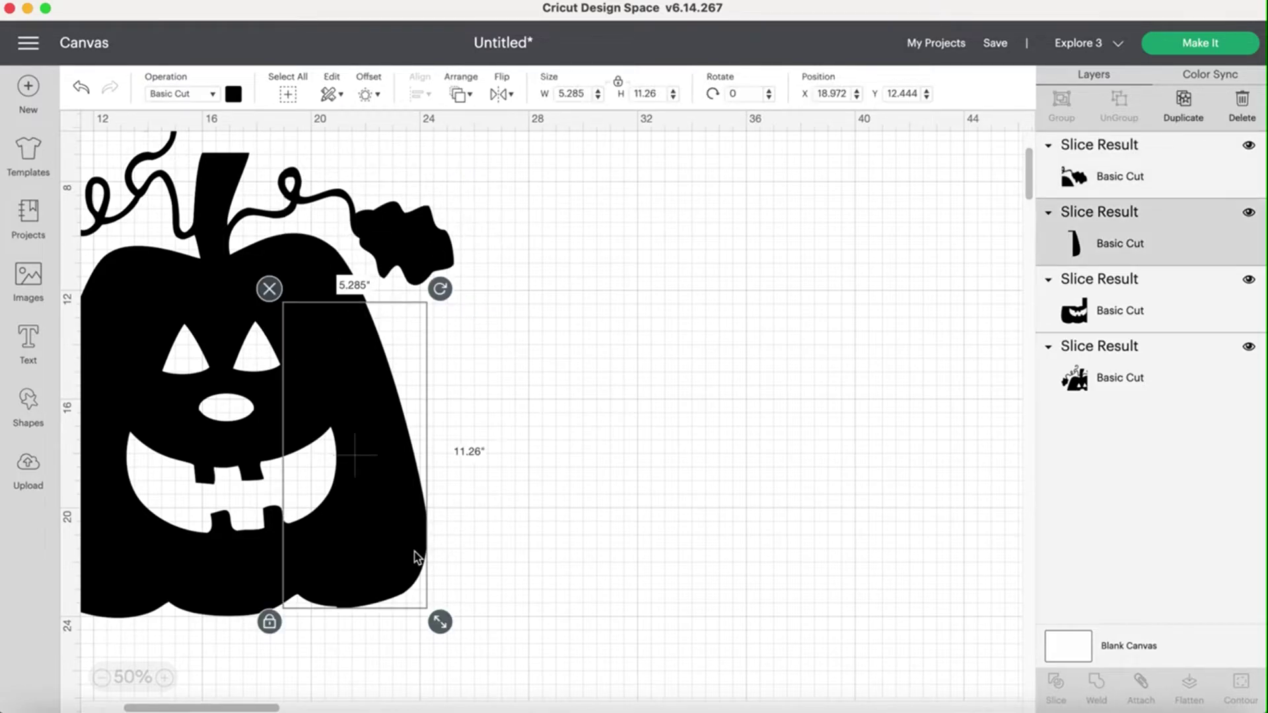
pyautogui.moveTo(417, 556); pyautogui.dragTo(416, 552)
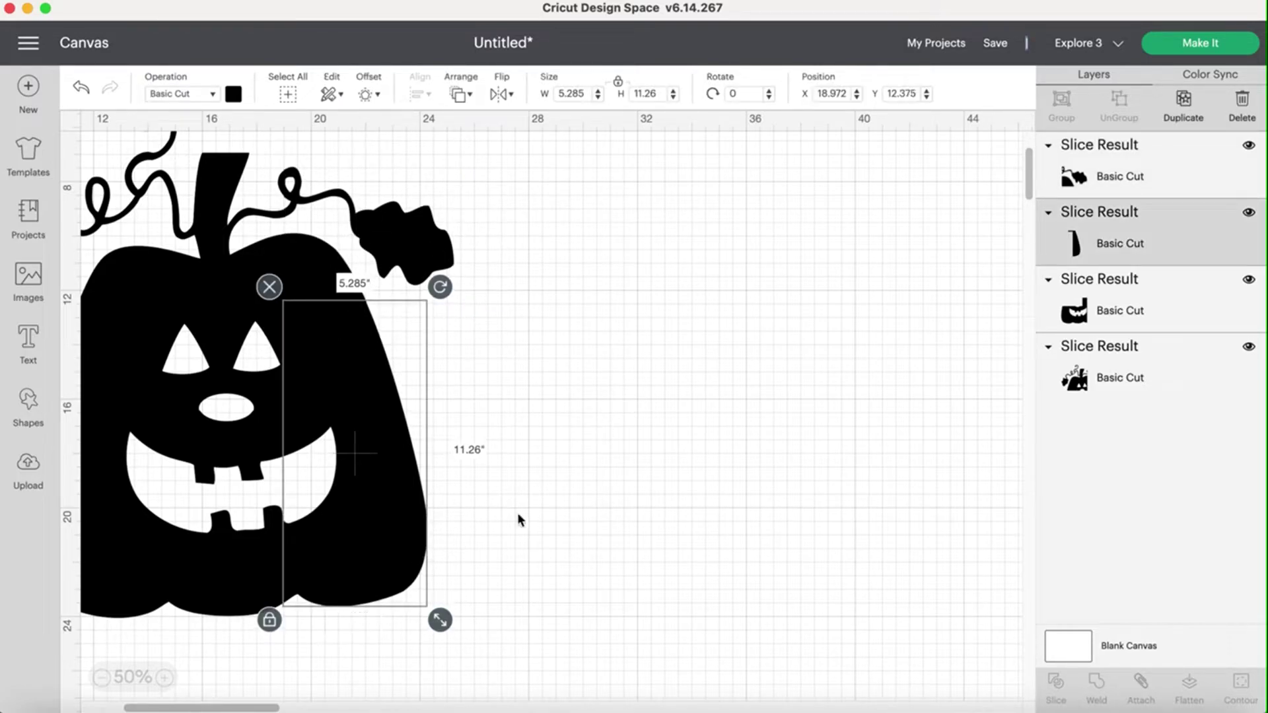
pyautogui.click(548, 512)
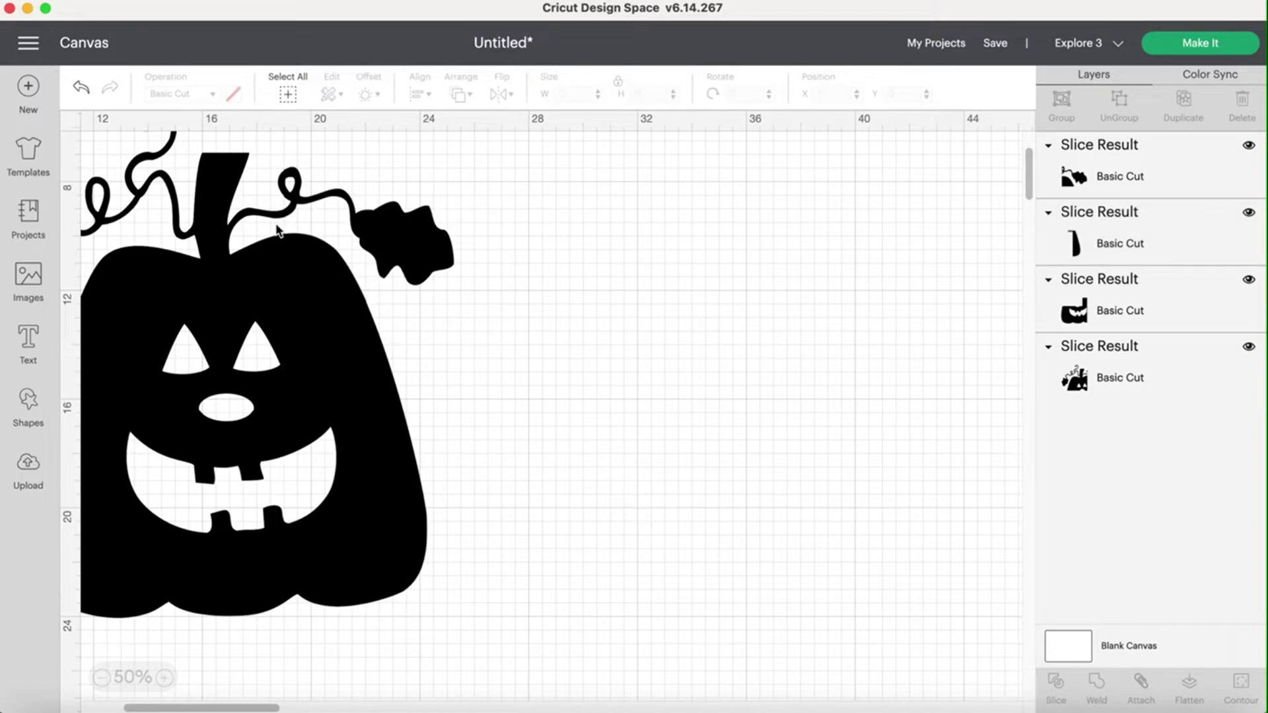
# Select all four pumpkin pieces, shift them right and down, then reselect the whole pumpkin.
pyautogui.moveTo(598, 556); pyautogui.dragTo(121, 181)
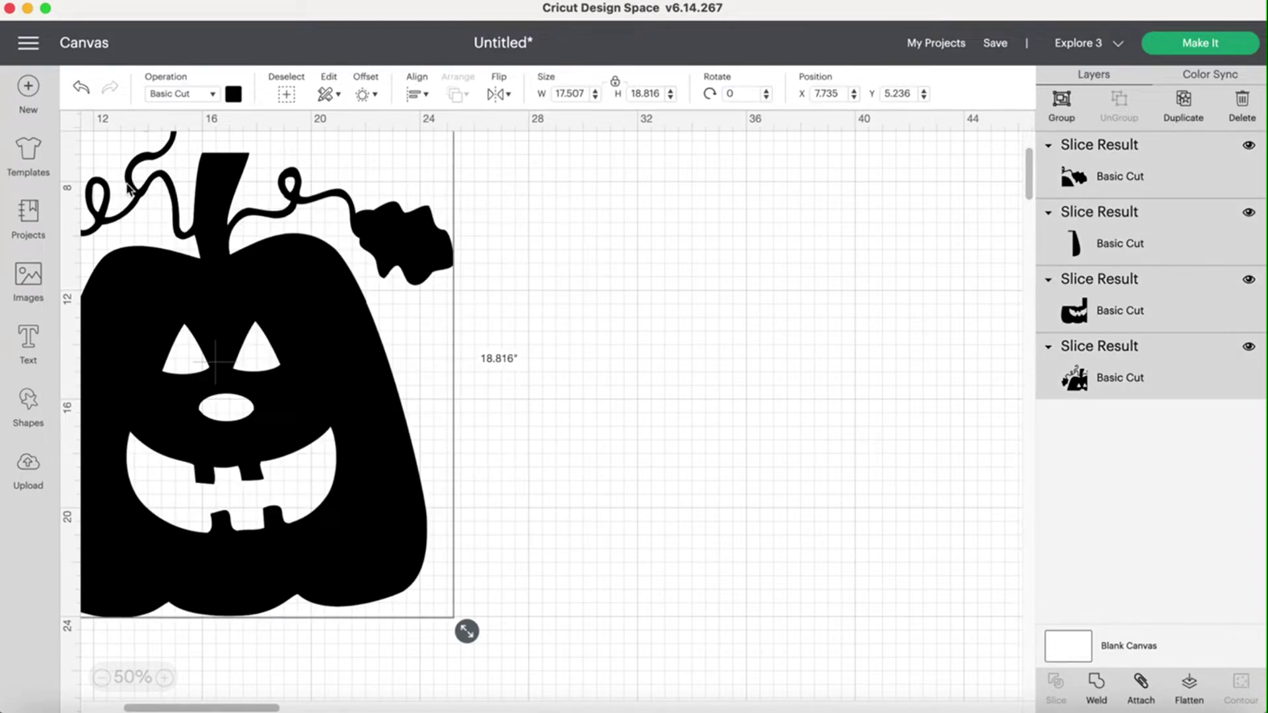
pyautogui.moveTo(242, 302); pyautogui.dragTo(441, 357)
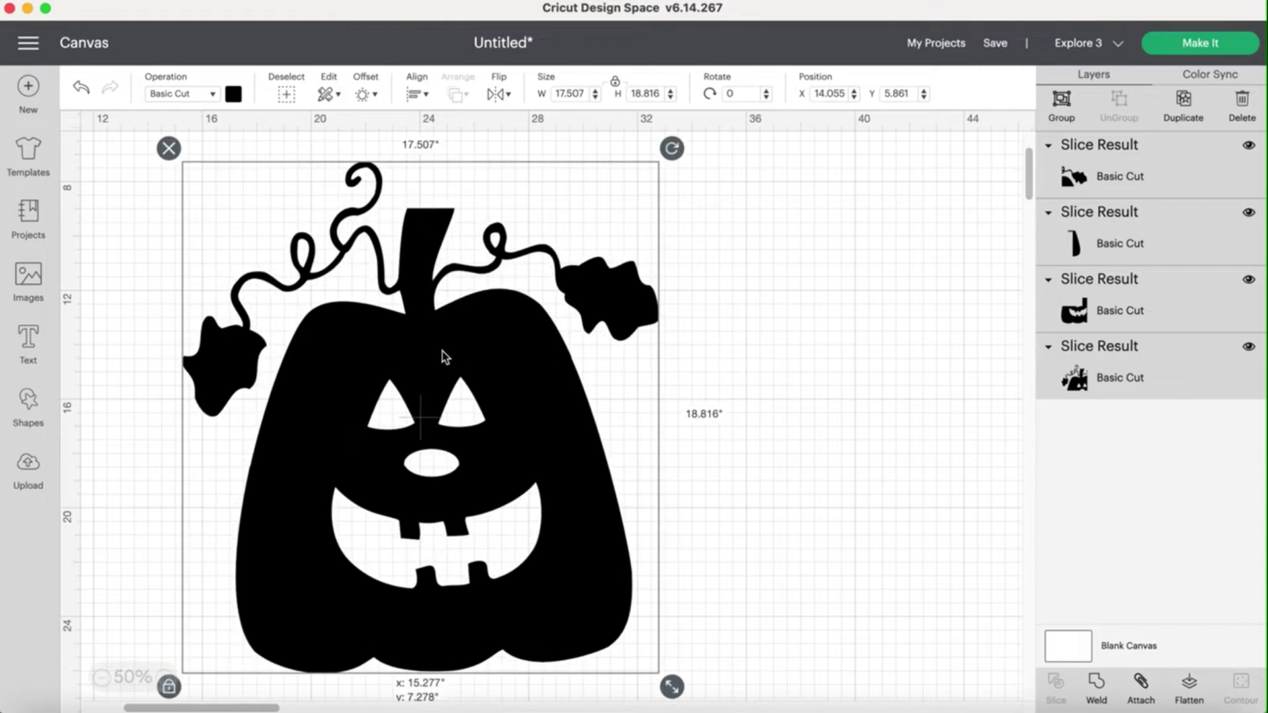
pyautogui.click(786, 430)
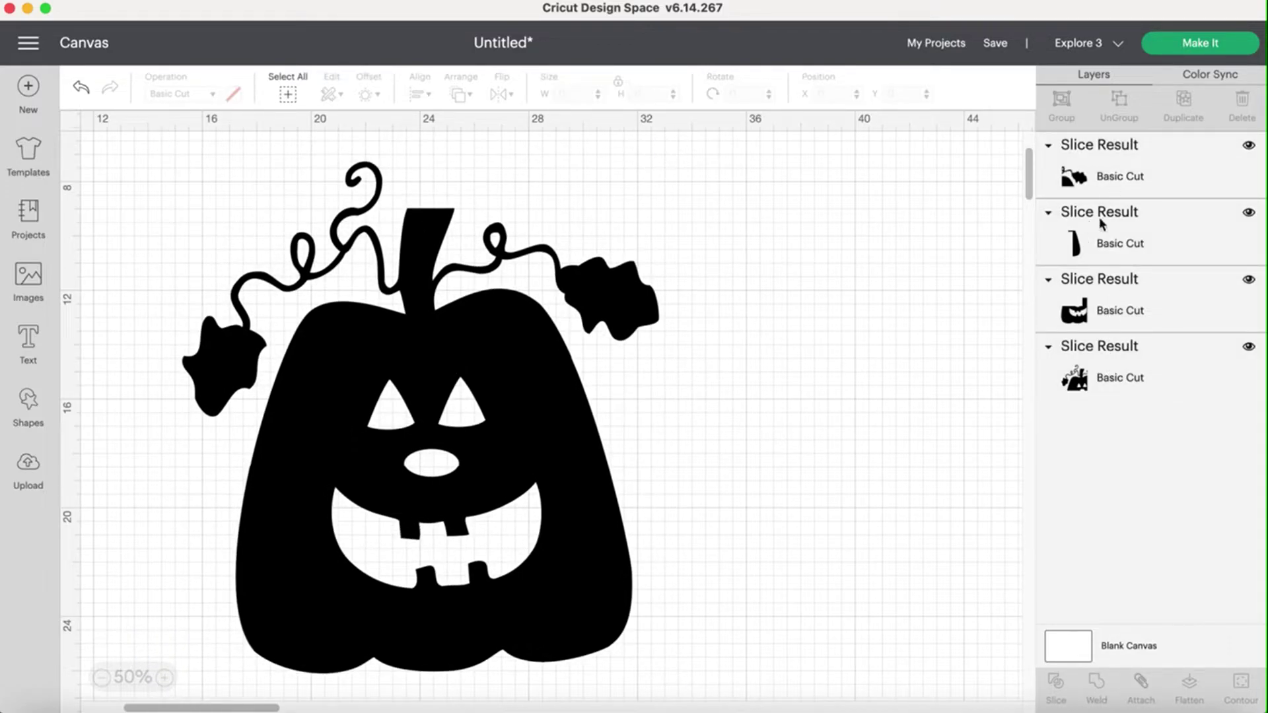
pyautogui.scroll(-1, 885, 320)
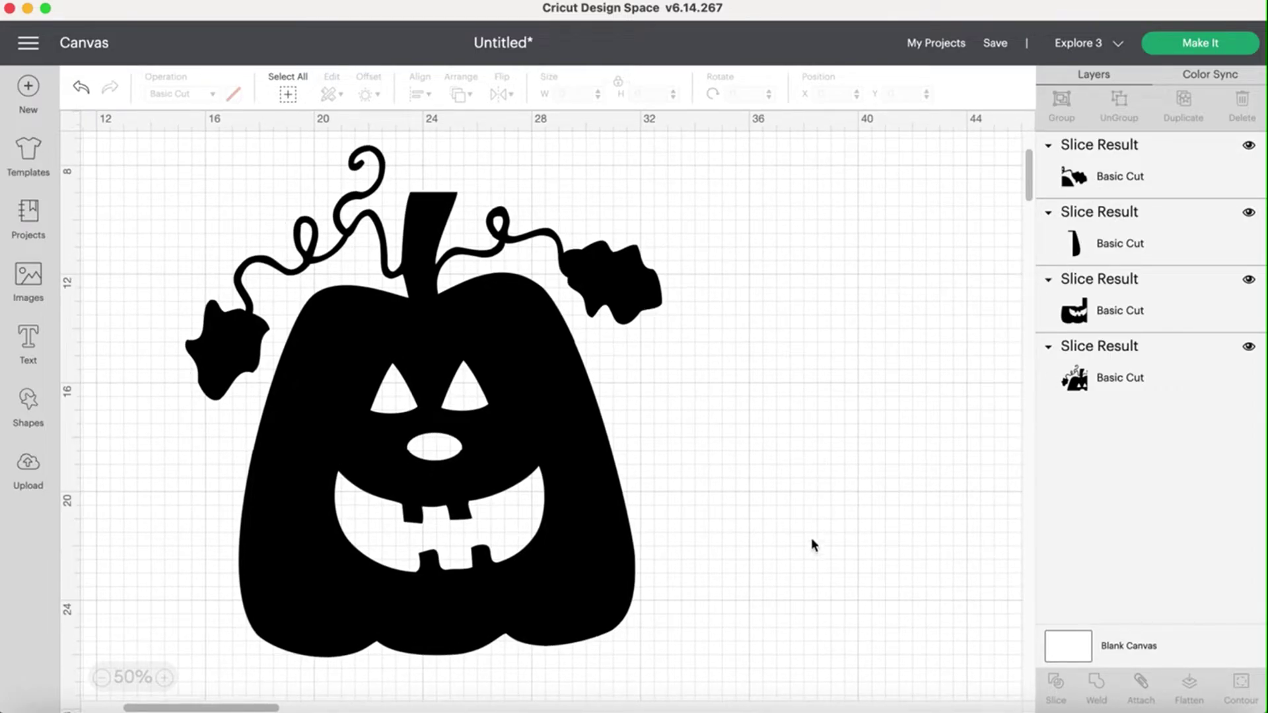
pyautogui.moveTo(784, 599); pyautogui.dragTo(255, 177)
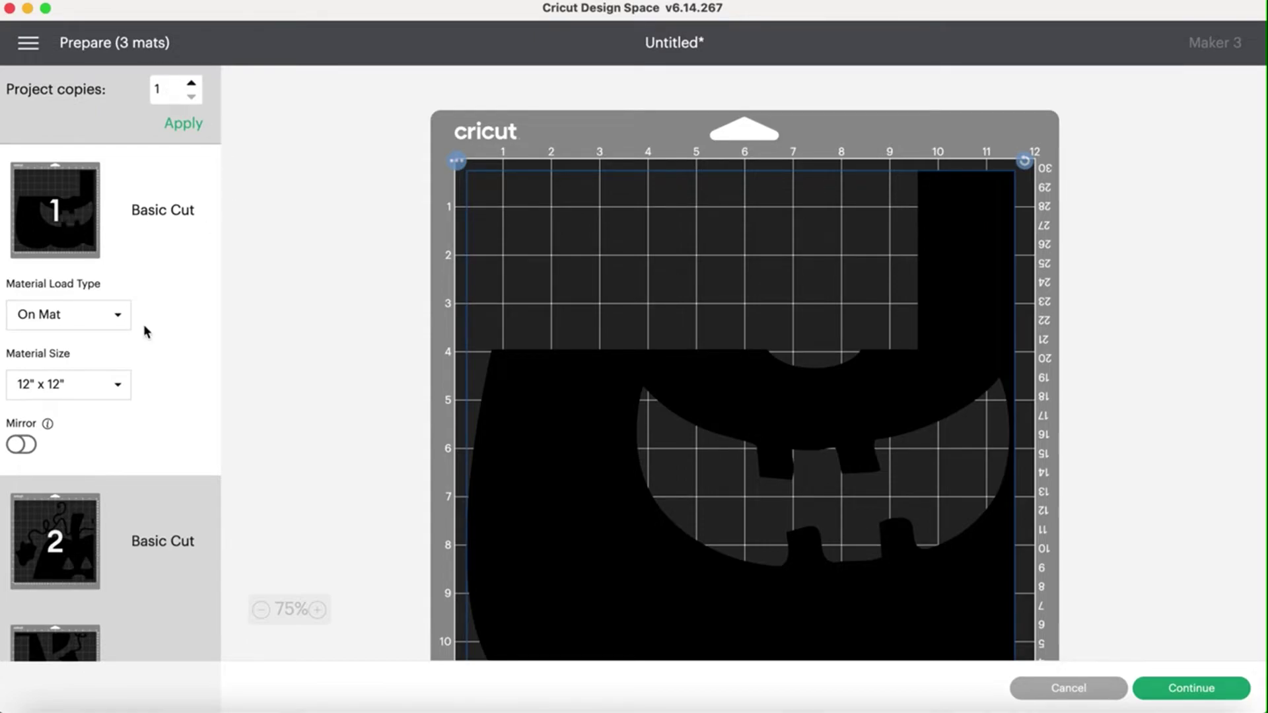
# Review the three 12x12 mats, previewing mat 3, then continue to the Make step.
pyautogui.scroll(-1, 151, 349)
pyautogui.scroll(-1, 152, 353)
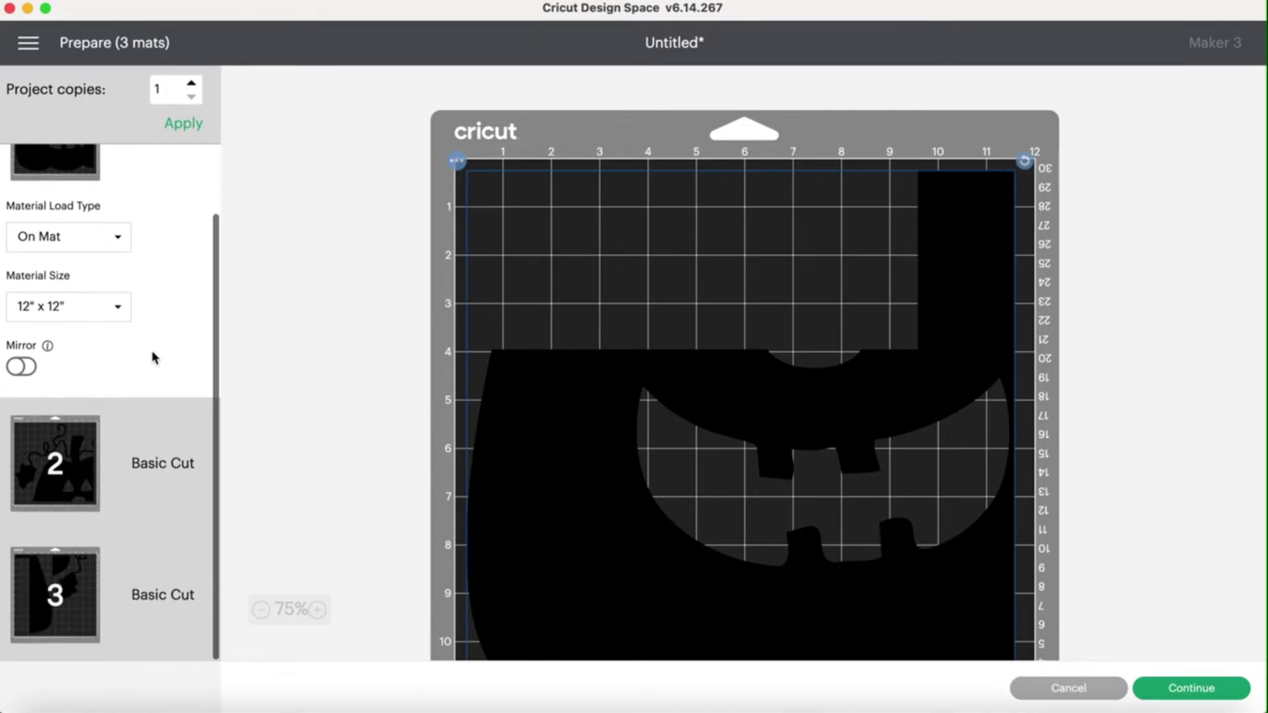
pyautogui.click(72, 593)
pyautogui.scroll(-5, 781, 509)
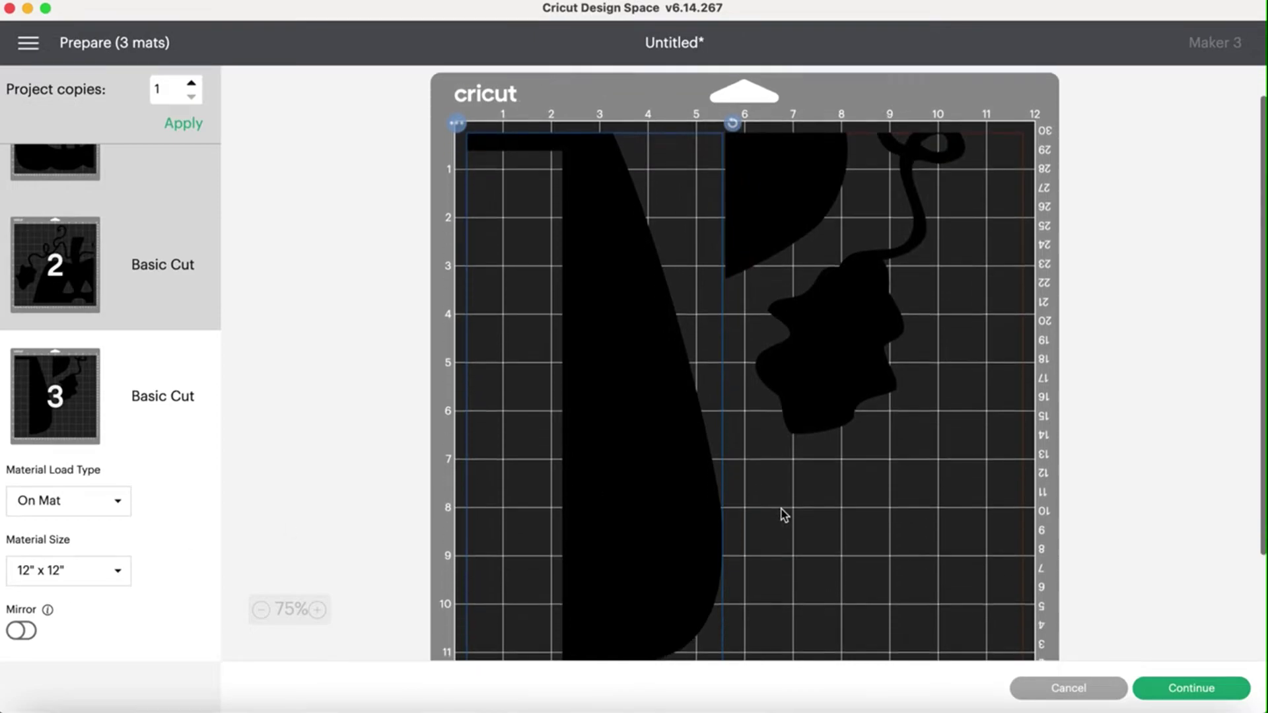
pyautogui.scroll(4, 782, 509)
pyautogui.scroll(-2, 782, 509)
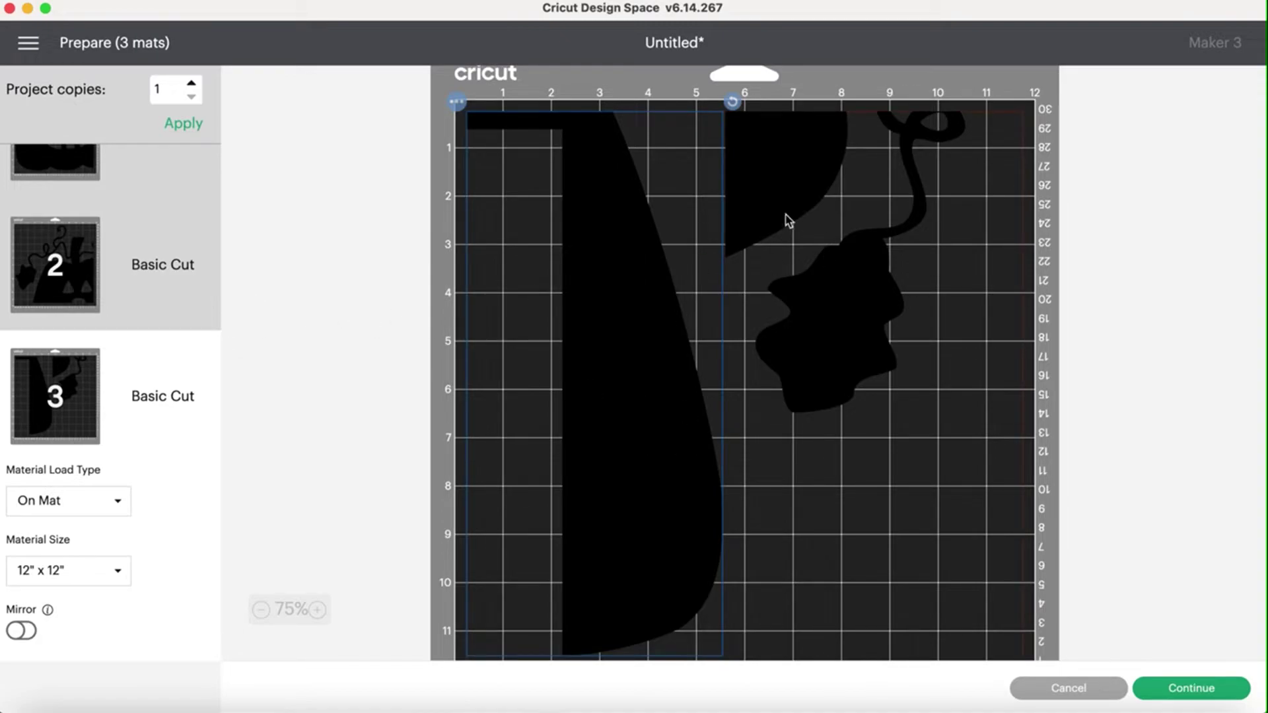
pyautogui.scroll(3, 140, 192)
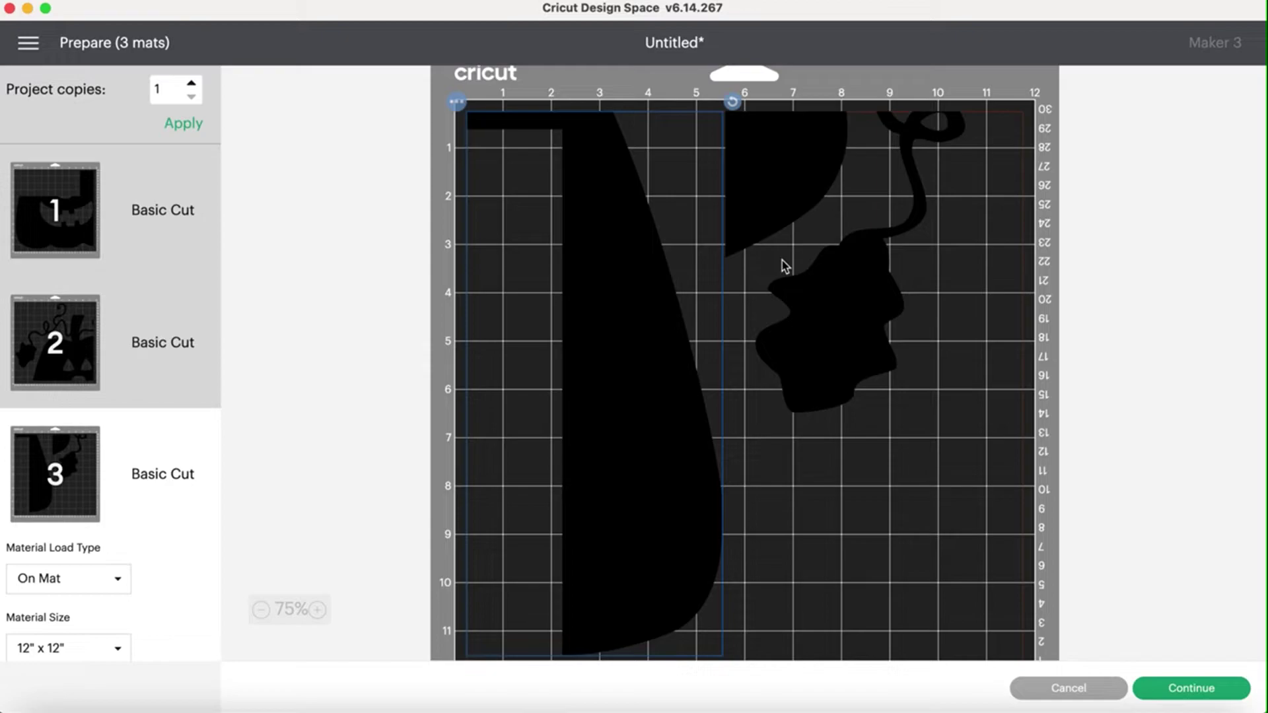
pyautogui.click(1192, 696)
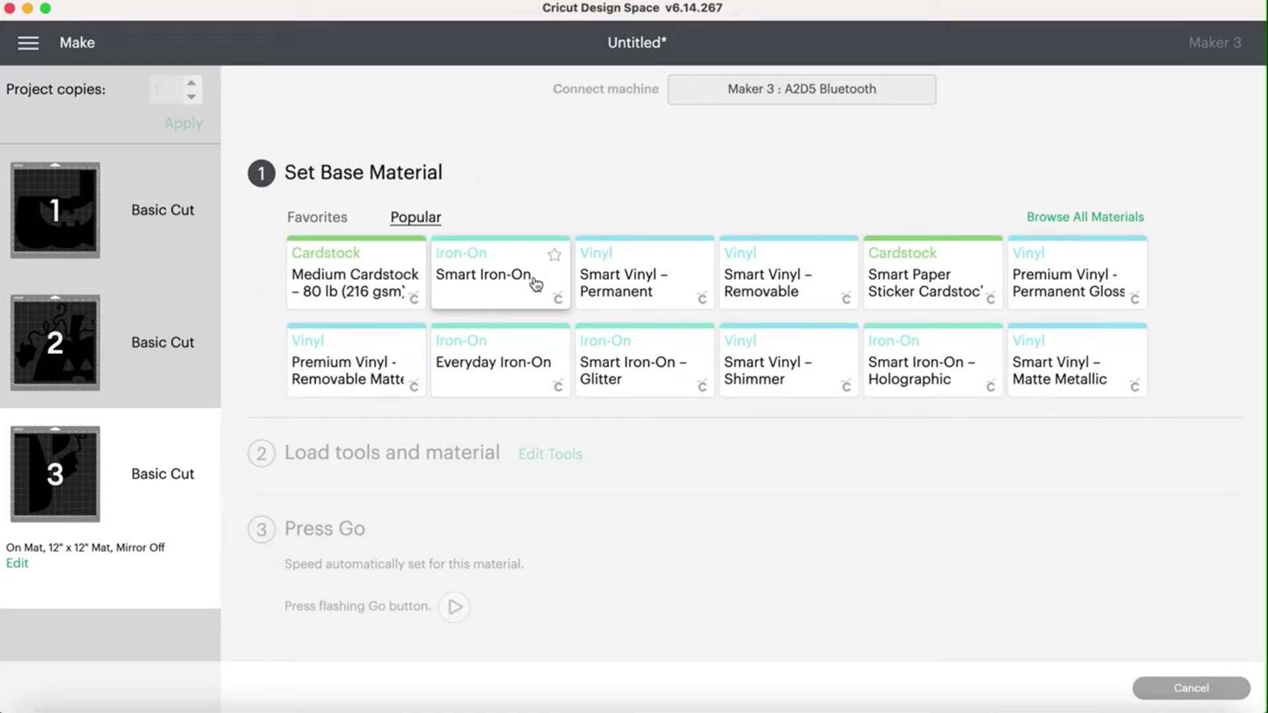
# Choose Medium Cardstock – 80 lb (216 gsm) as the base material.
pyautogui.click(382, 276)
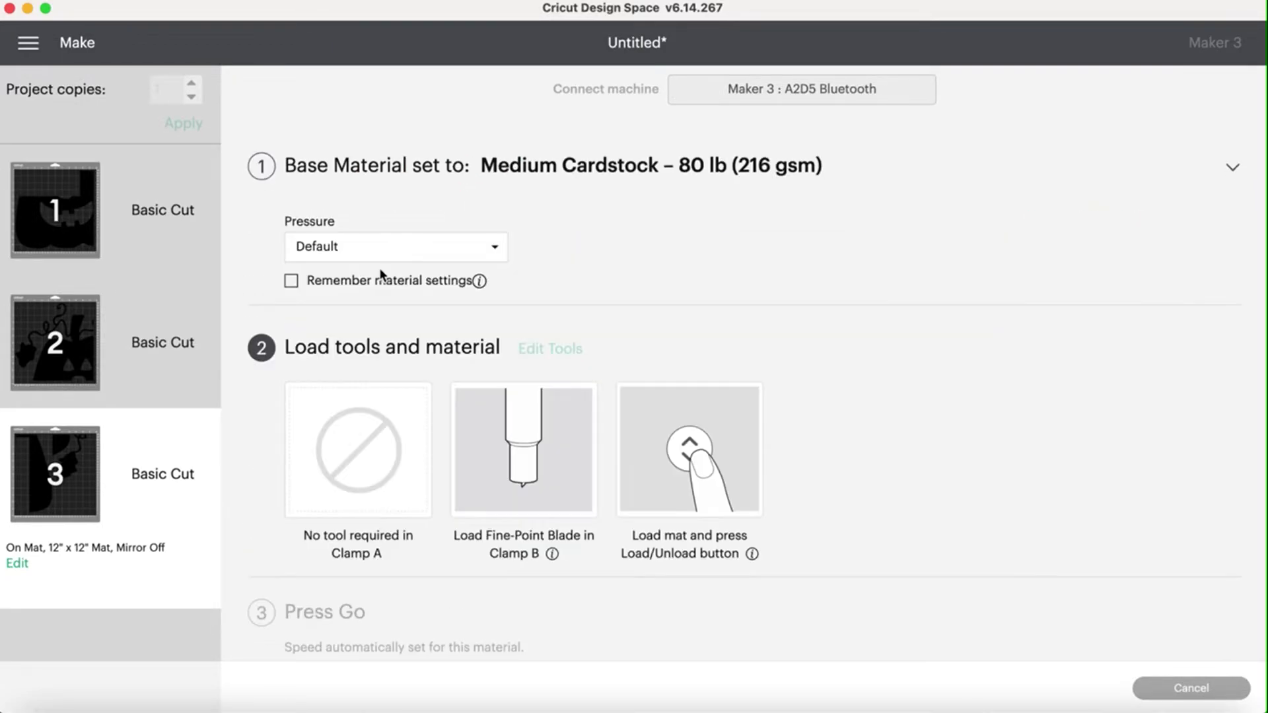